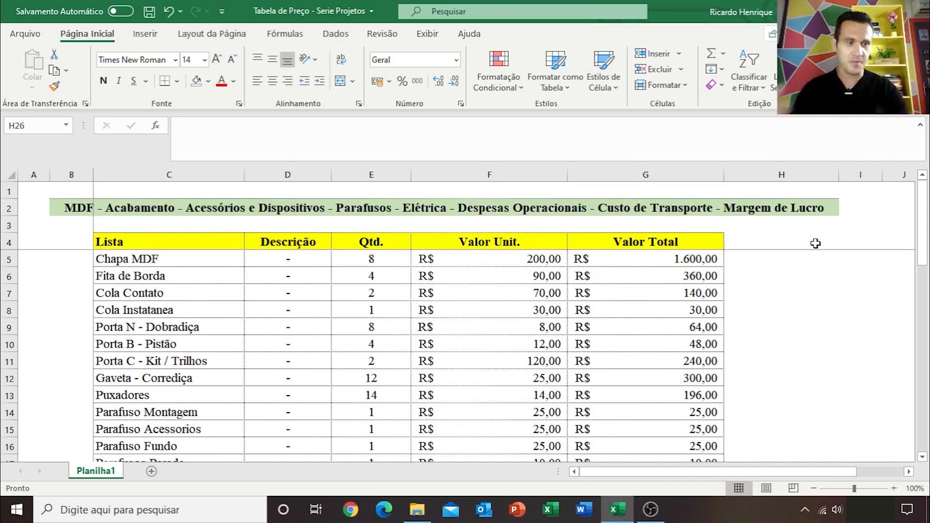
Examine the price table's cost categories, column headings and listed items from materials through fuel and food expenses
left_click(153, 212)
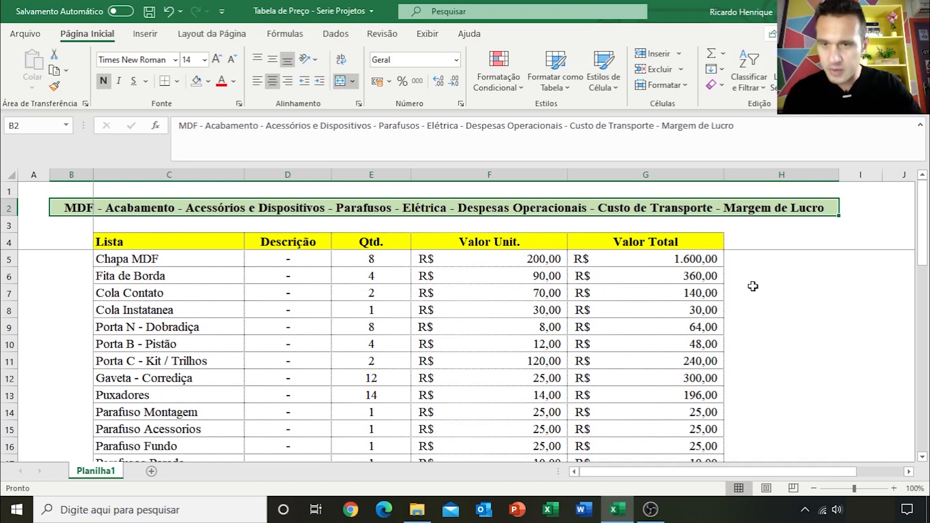
scroll(290, 299, "down", 4)
scroll(300, 301, "down", 1)
scroll(315, 323, "up", 5)
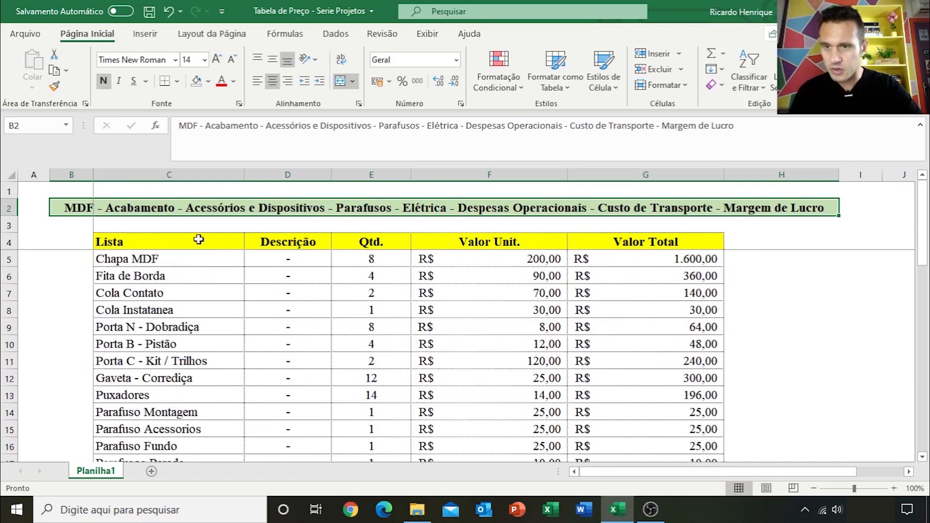
left_click(162, 240)
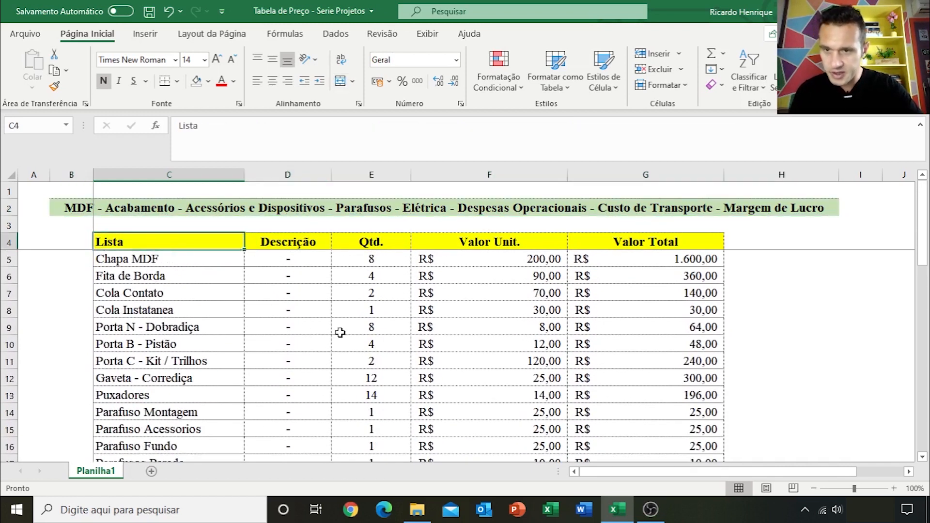
left_click(392, 238)
left_click(501, 245)
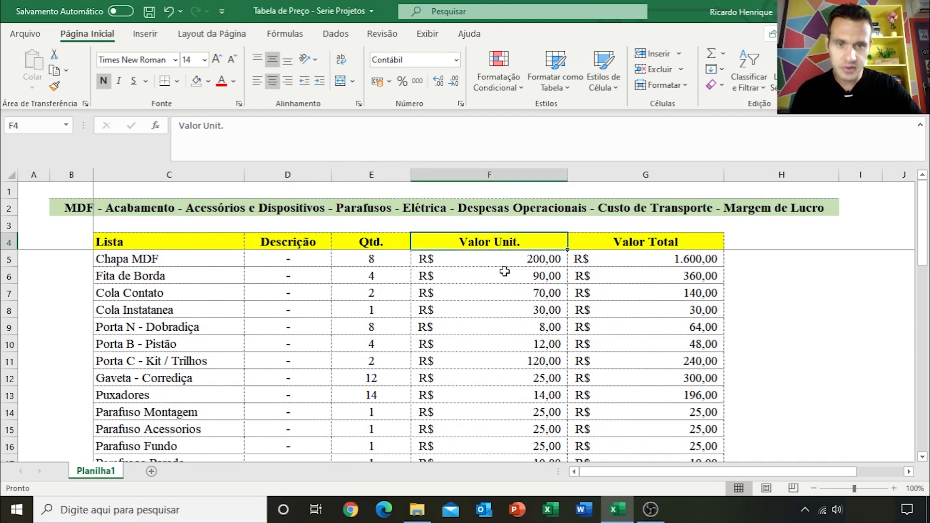
left_click(700, 244)
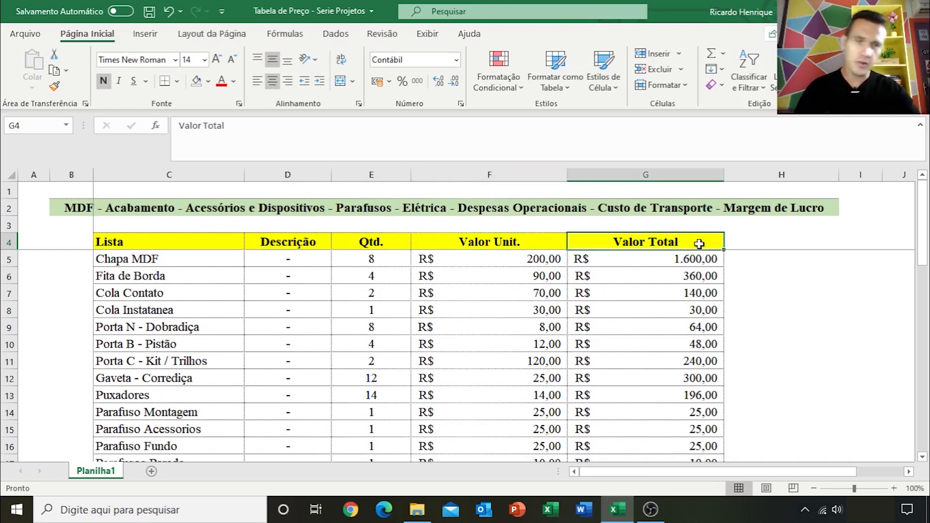
scroll(771, 315, "down", 2)
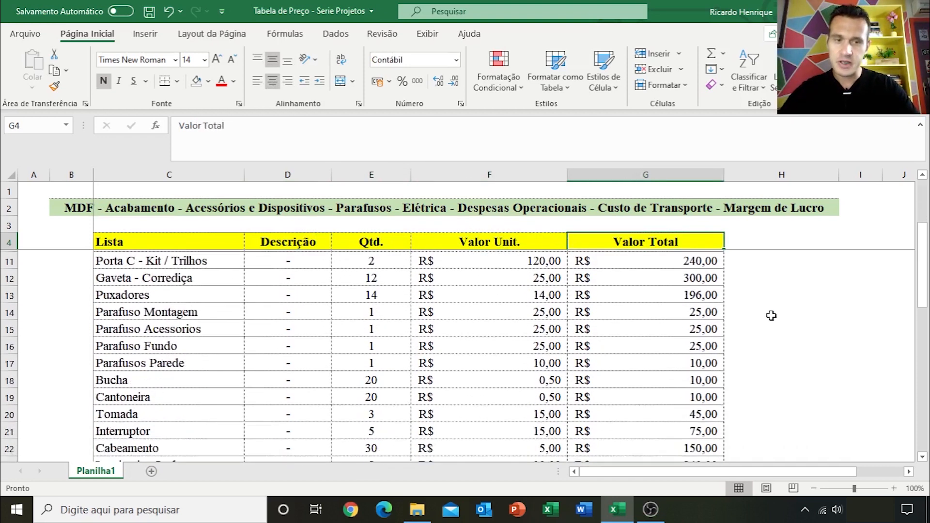
scroll(771, 316, "down", 4)
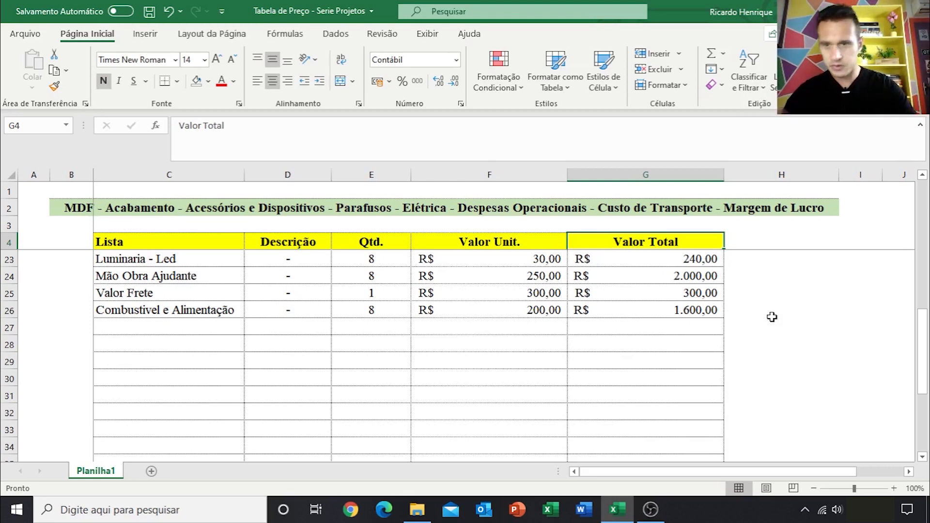
Enter the label "Materias e Despesas" in cell C29, below the item list
left_click(149, 365)
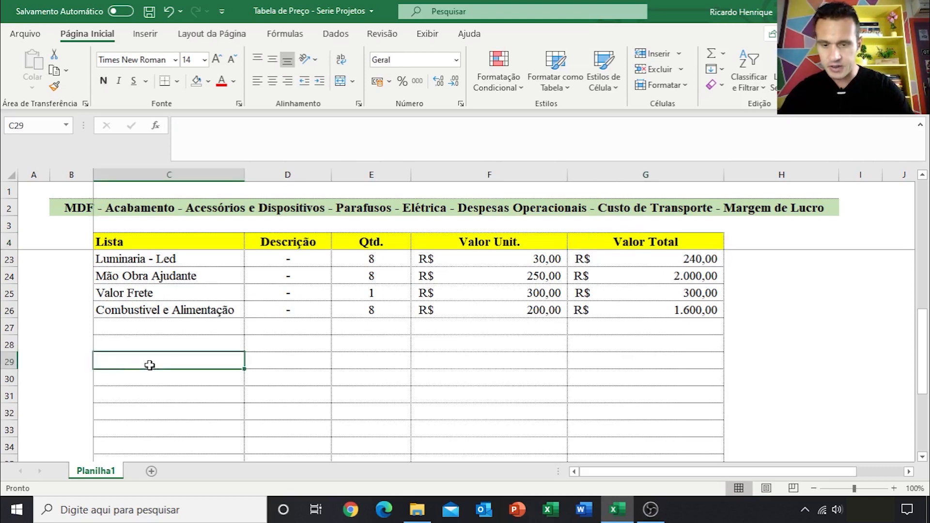
type("Materias e Despesas")
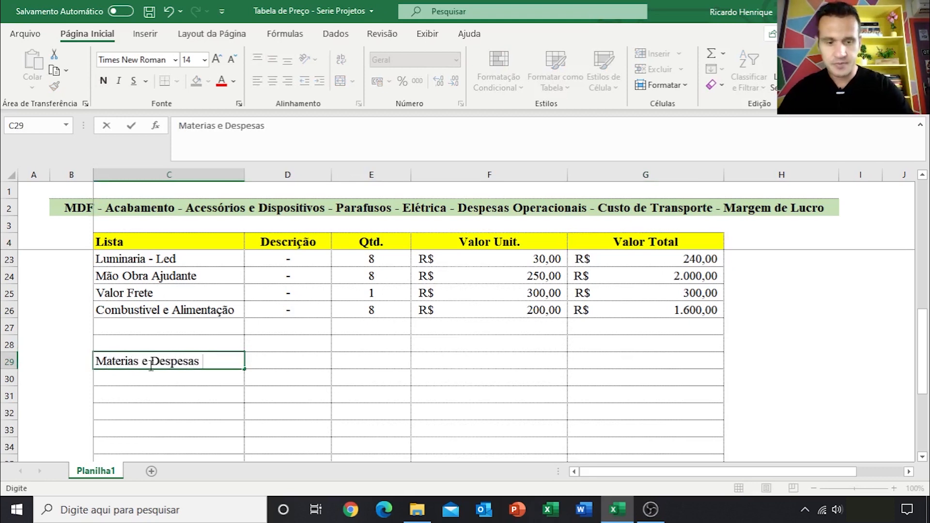
key("Return")
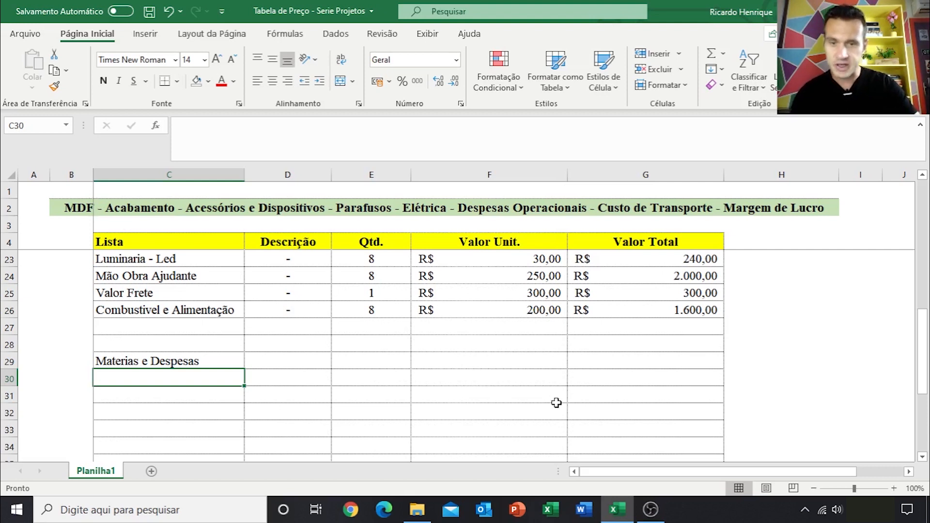
Total the Valor Total column for all listed items in cell G29 with the formula =SOMA(G5:G26)
scroll(581, 406, "up", 6)
scroll(626, 399, "down", 7)
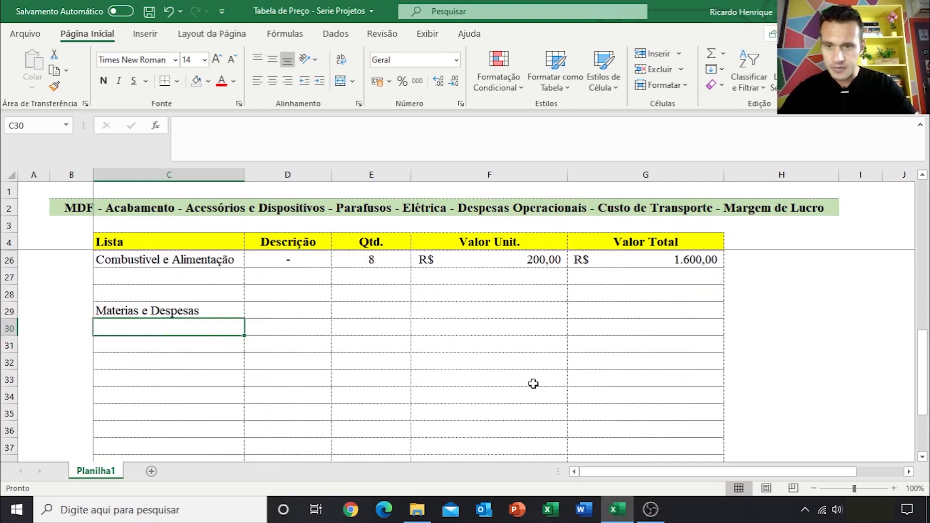
left_click(608, 308)
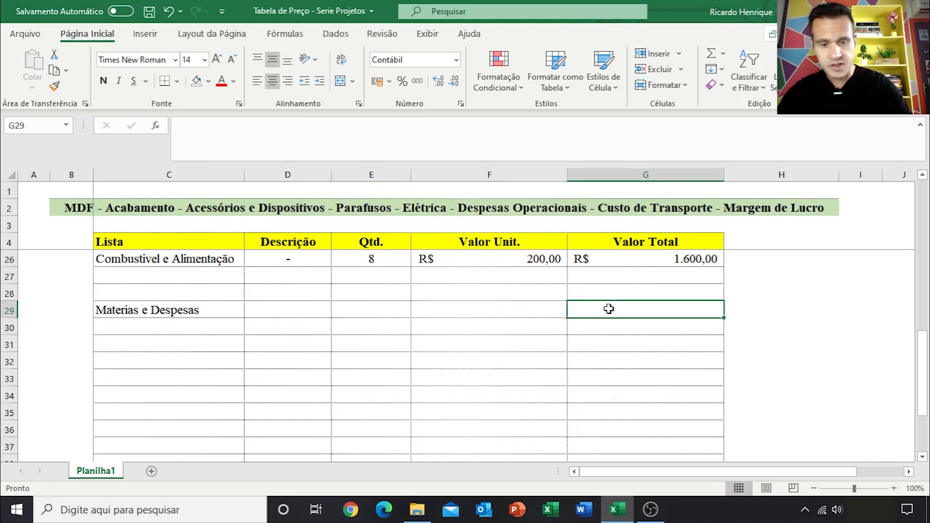
type("=soma")
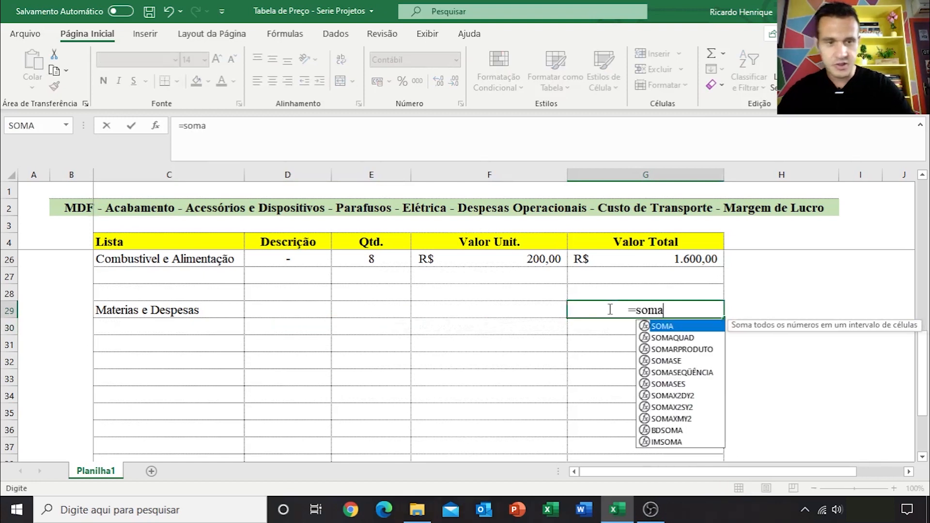
double_click(664, 326)
scroll(692, 349, "up", 5)
scroll(692, 349, "up", 2)
left_click_drag(688, 261, 689, 411)
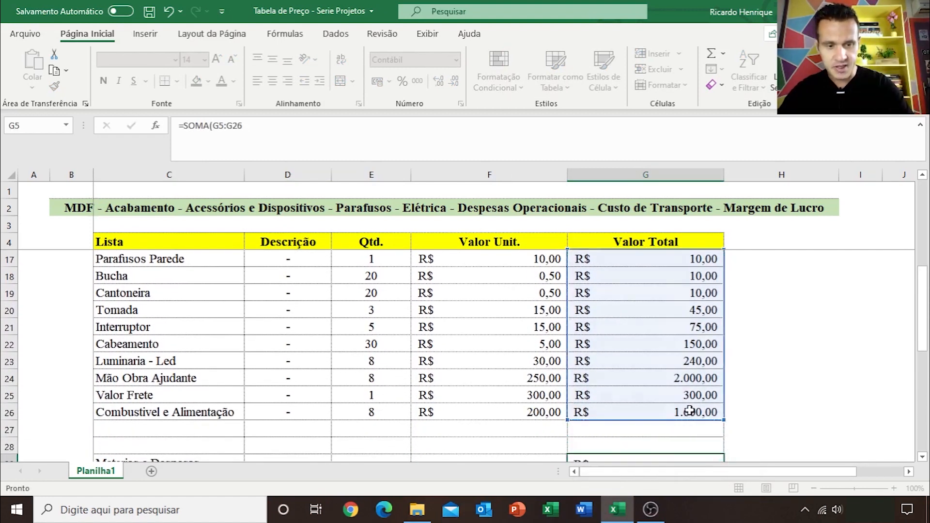
key("Return")
scroll(692, 409, "down", 1)
scroll(691, 411, "down", 1)
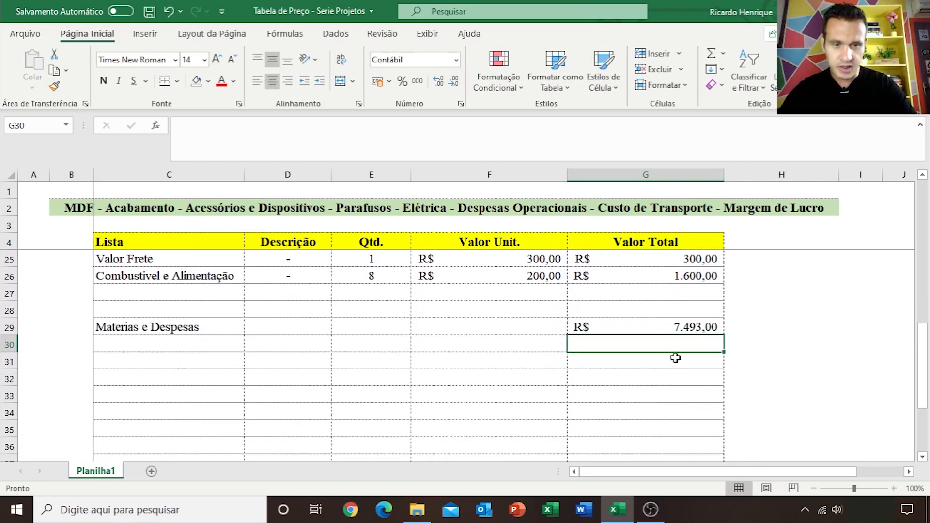
left_click(647, 327)
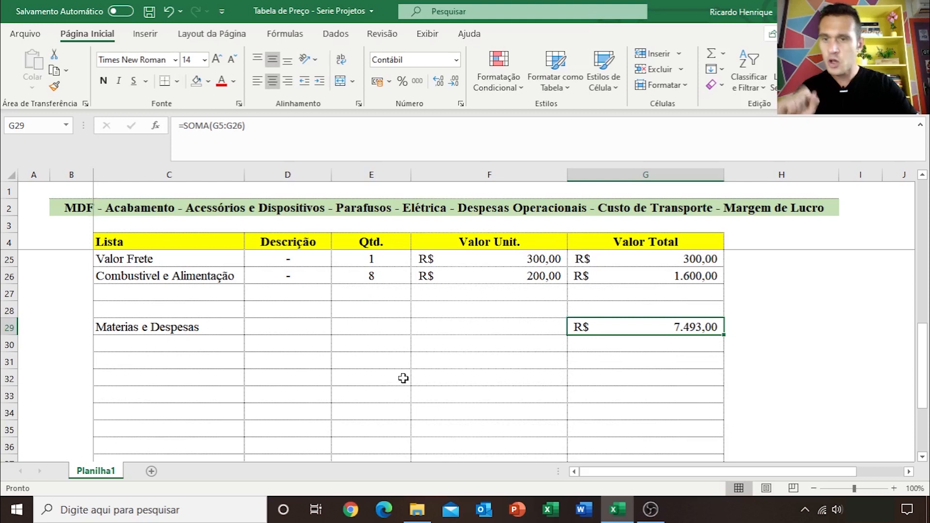
Enter the label "Margem Lucro" in cell C30, under the materials and expenses label
left_click(180, 347)
type("Margem")
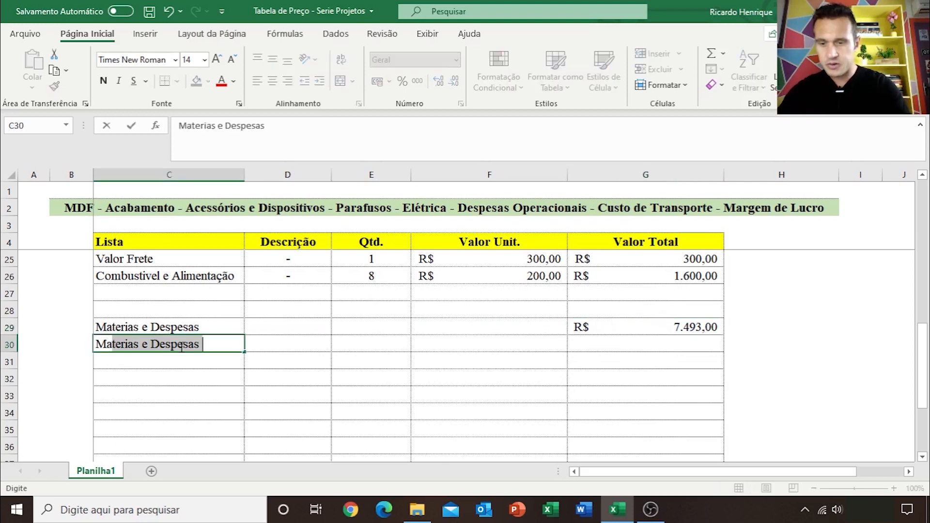
type(" Lucro")
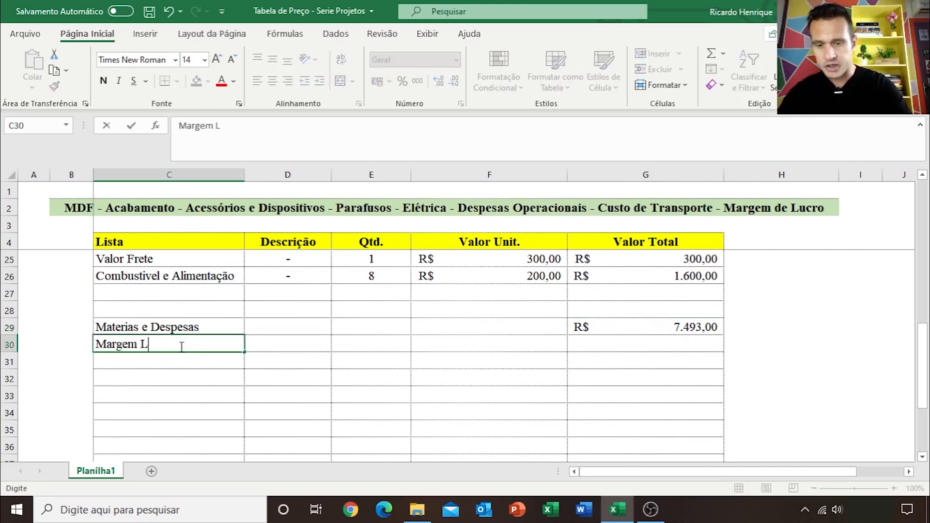
key("ctrl+Return")
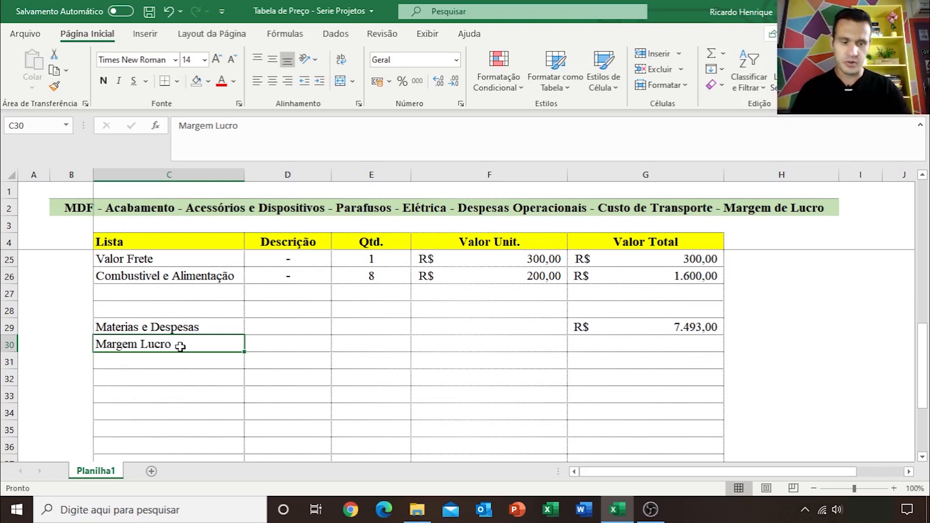
Enter 0,1 as the profit margin rate in the Qtd. column, cell E30
key("Right")
key("Right")
key("Right")
key("Right")
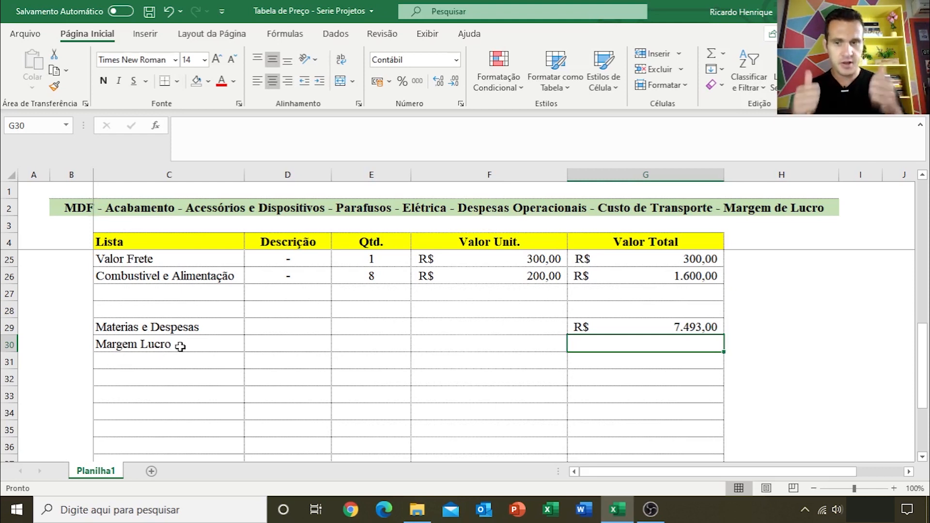
key("Left")
key("Left")
key("Left")
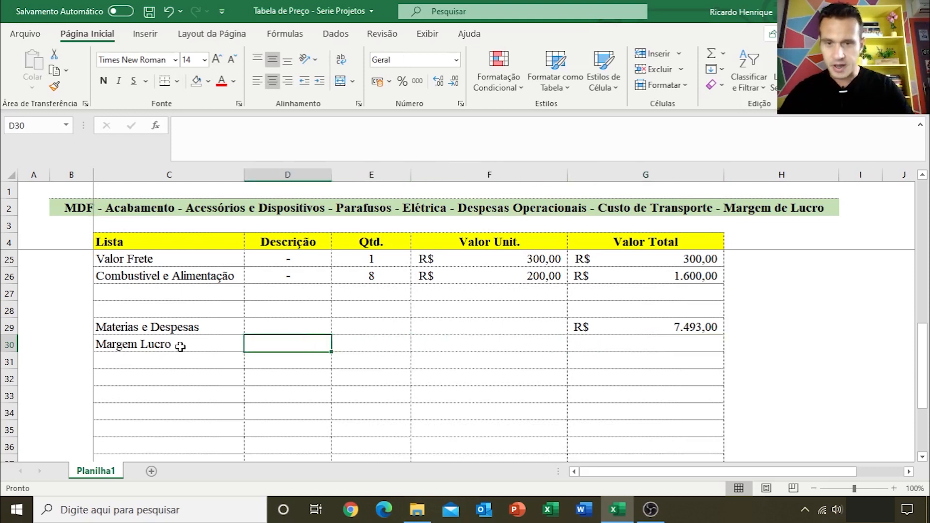
key("Right")
key("Right")
key("Right")
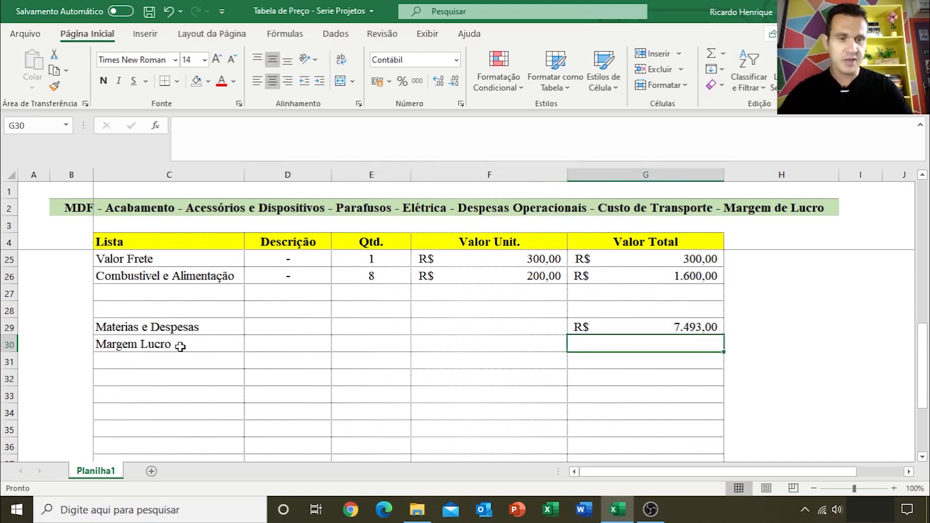
key("Left")
key("Left")
key("Left")
key("Right")
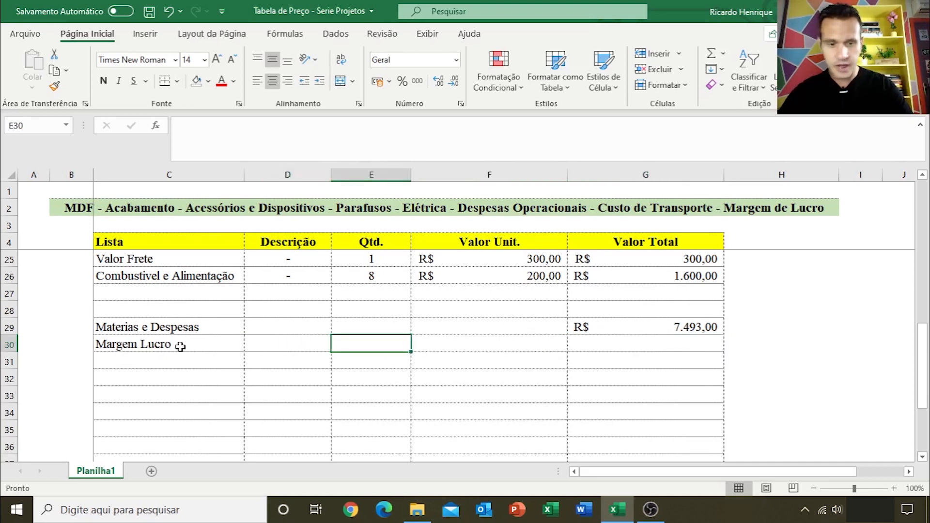
type("0,1")
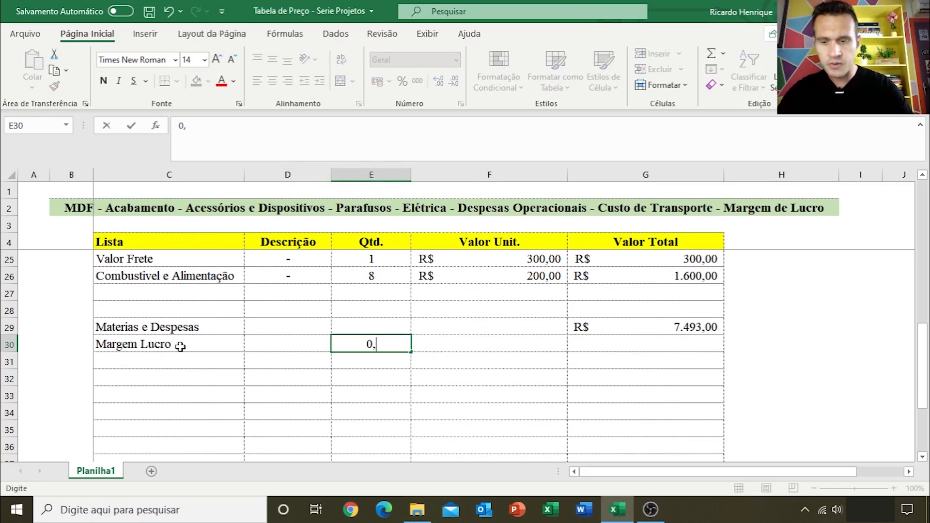
key("Return")
Calculate the profit margin amount in cell G30 by multiplying the materials and expenses total G29 by the rate in E30
key("Up")
key("Right")
key("Right")
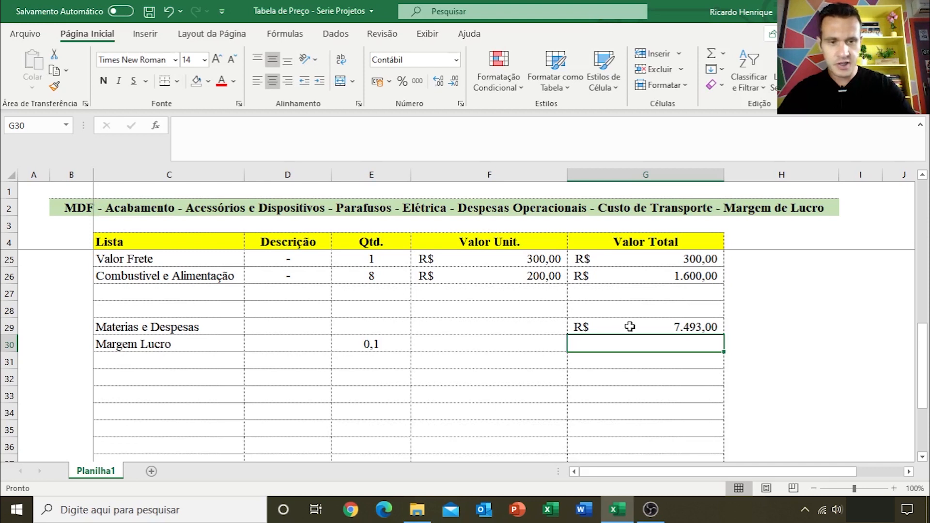
left_click(383, 345)
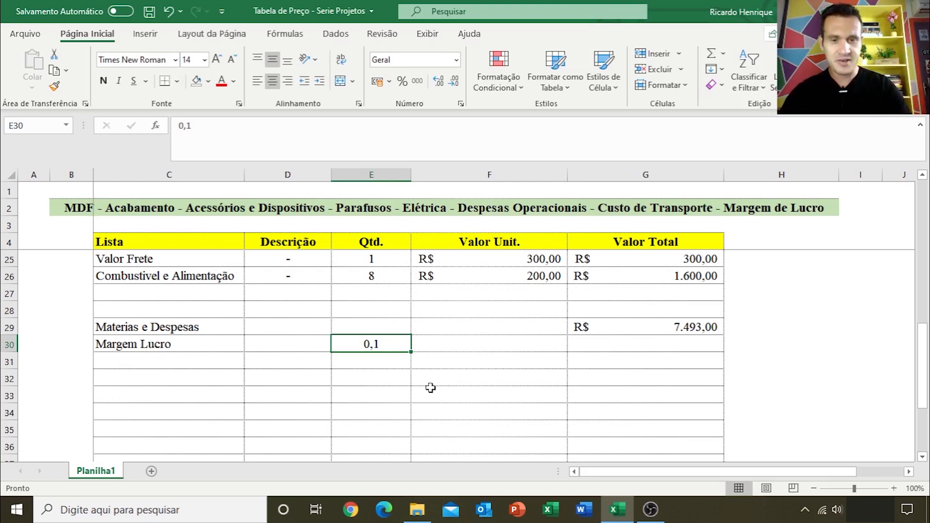
key("Right")
key("Right")
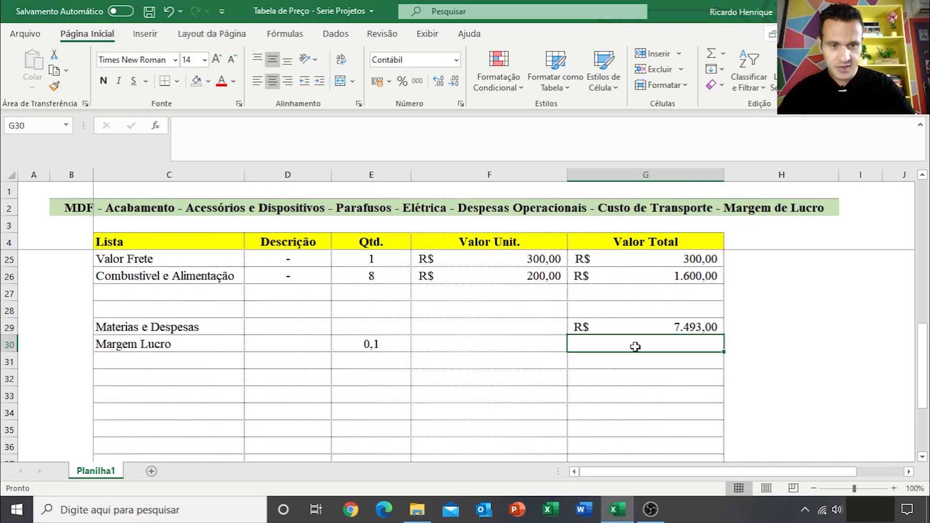
type("=")
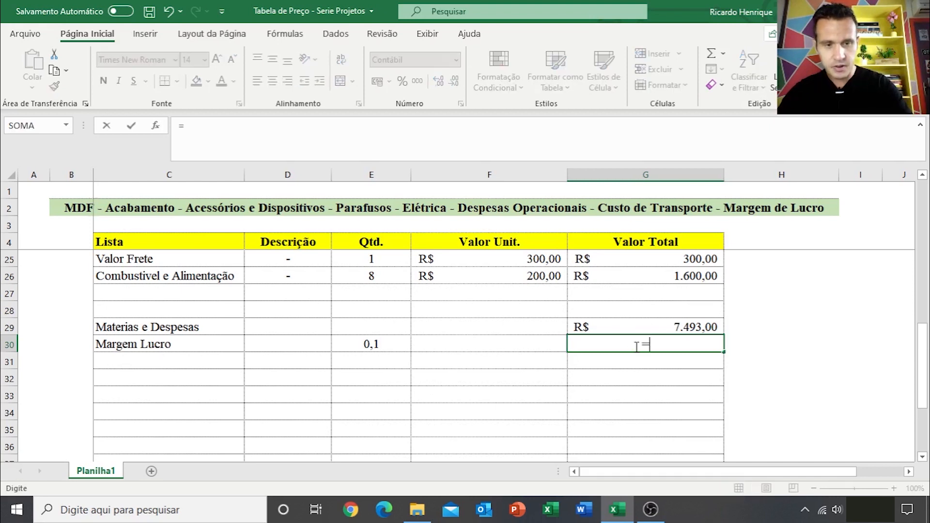
left_click(656, 328)
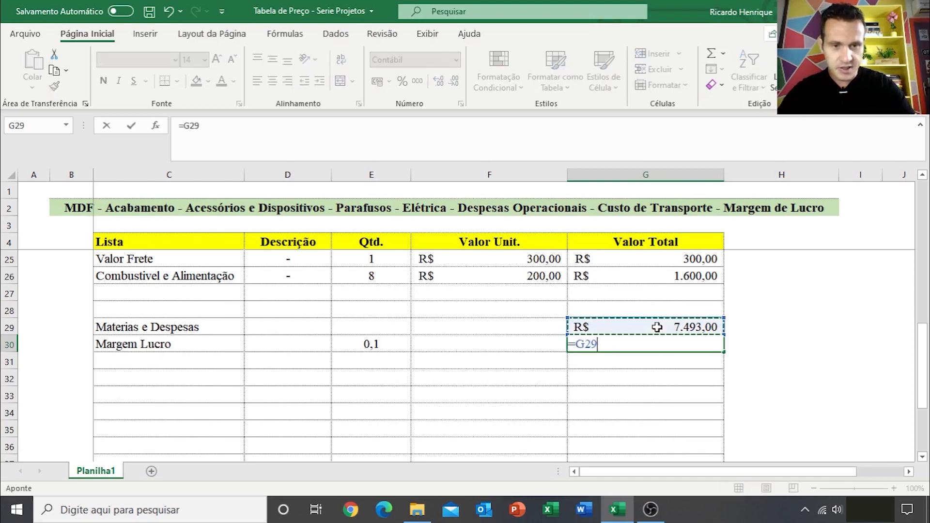
type("*")
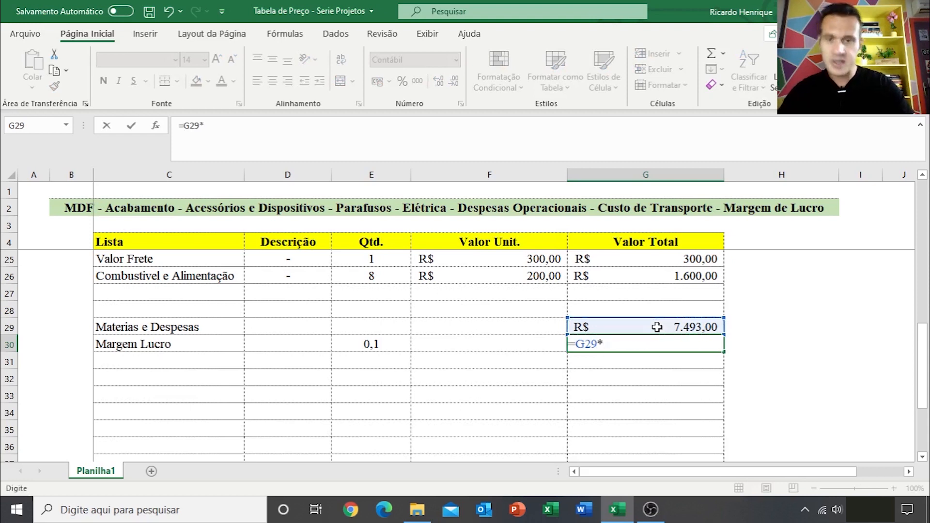
left_click(377, 343)
key("Return")
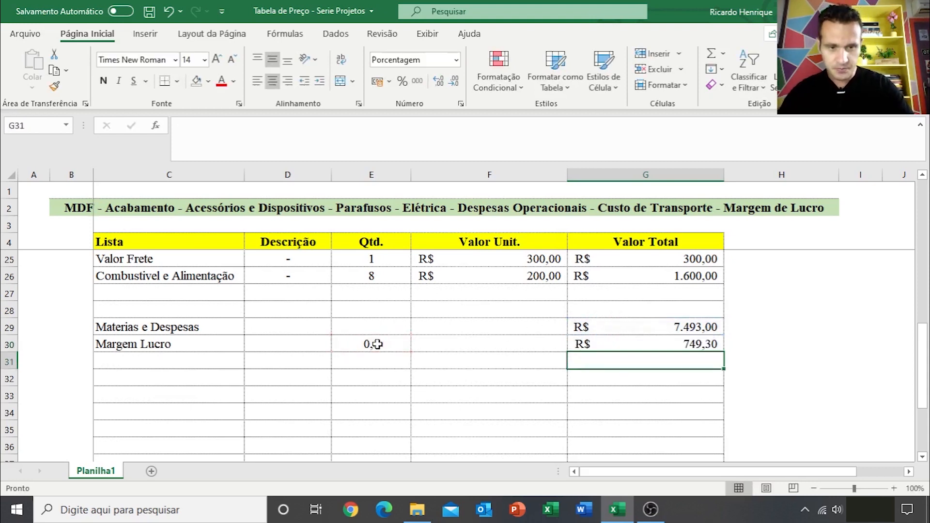
Change the profit margin rate in cell E30 to 0,2
left_click(384, 346)
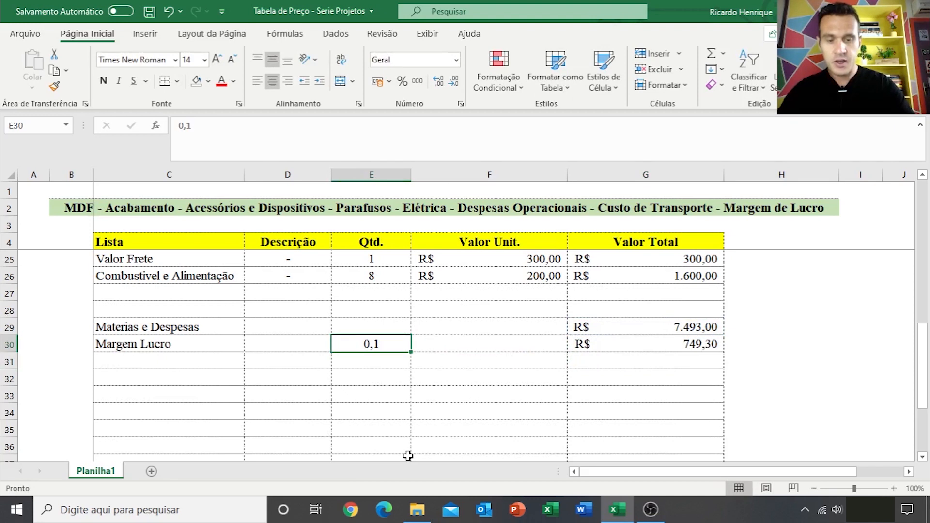
type("0,2")
key("Return")
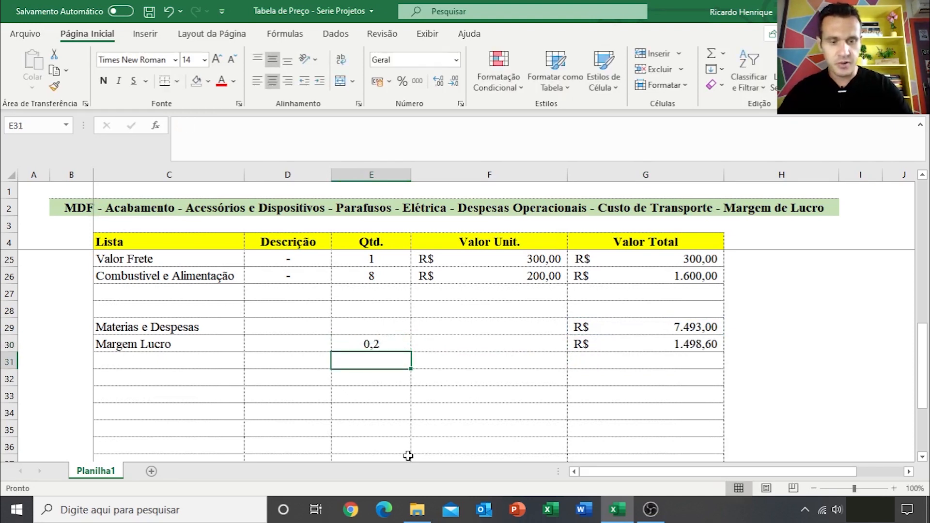
key("Up")
key("Right")
key("Right")
key("Left")
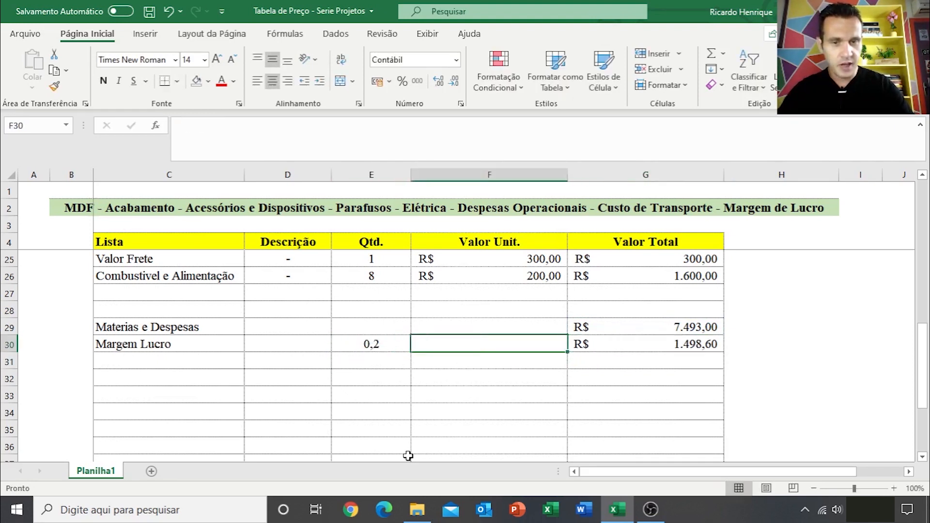
Set the profit margin rate in cell E30 to 0,3
key("Left")
type("0,3")
key("Return")
key("Up")
key("Right")
key("Right")
key("Left")
key("Left")
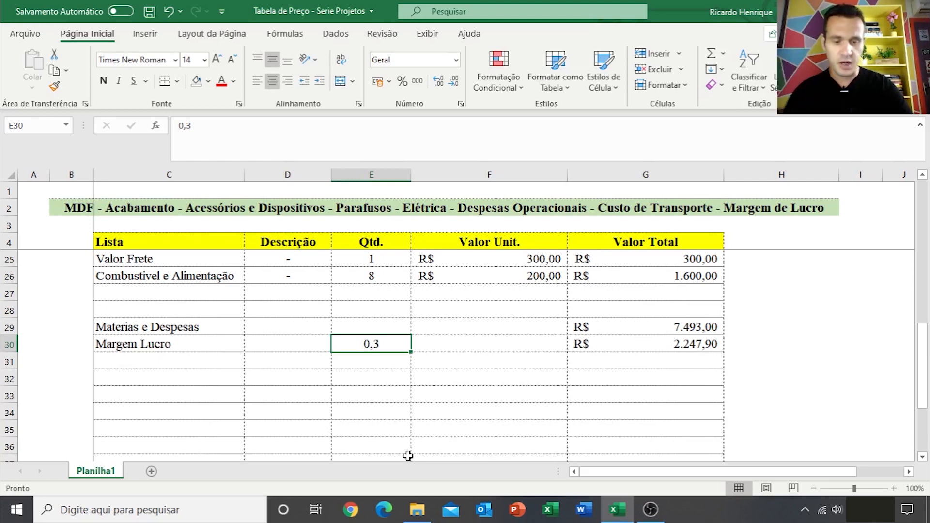
Set the profit margin rate in cell E30 to 0,1
type("0,")
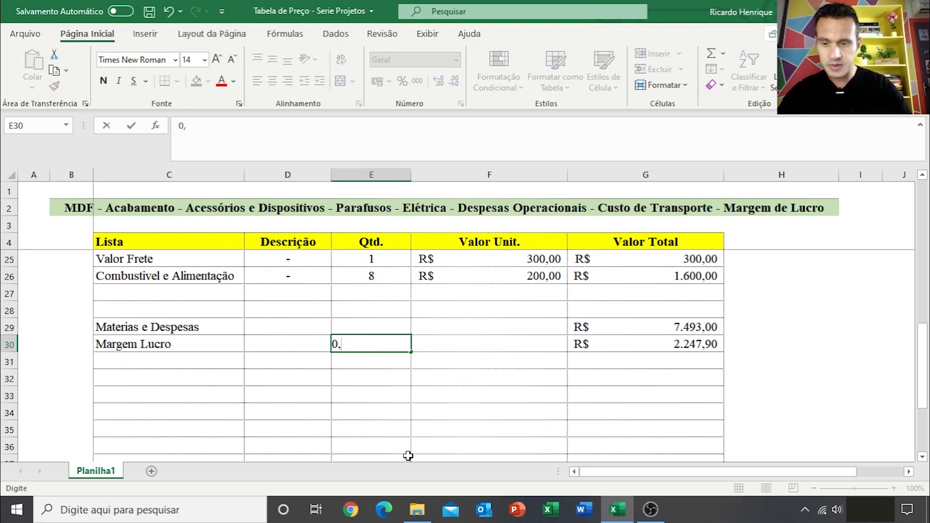
type("1")
key("Return")
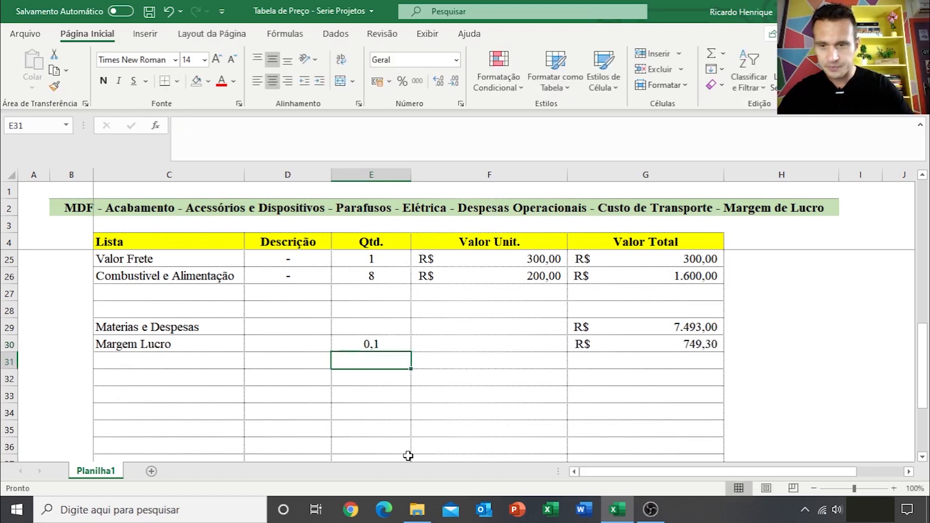
Label cell C31, directly below Margem Lucro, as Total
key("Left")
key("Left")
type("Total")
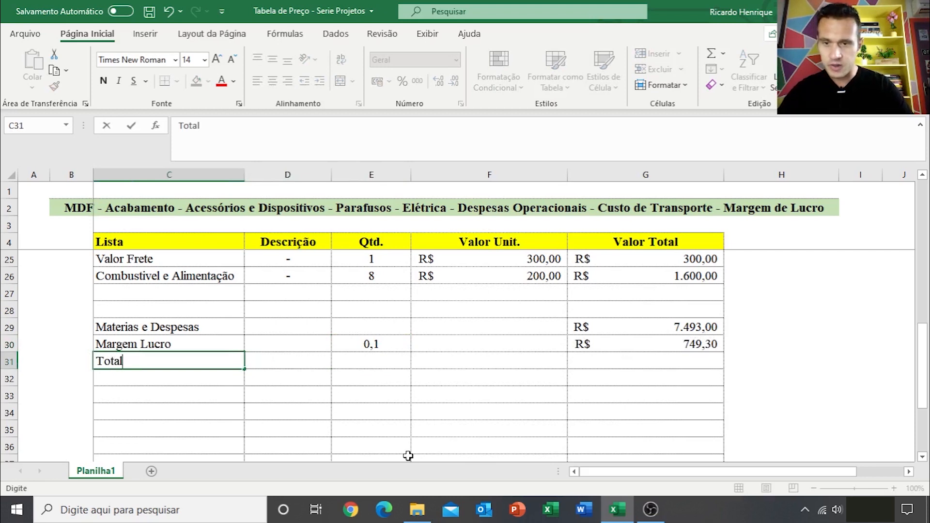
Add up the materials and expenses amount and the profit margin in cell G31 with SOMA over G29:G30
key("Right")
key("Right")
key("Right")
key("Right")
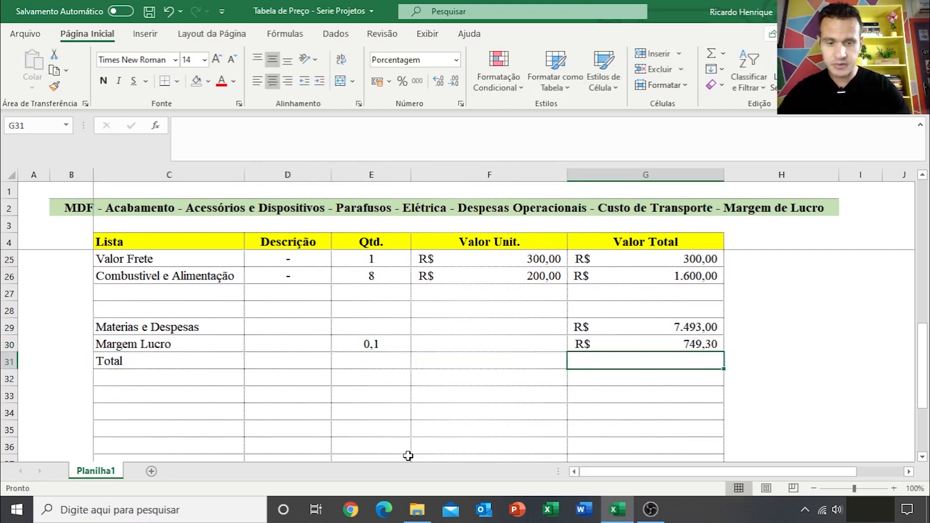
type("=soma")
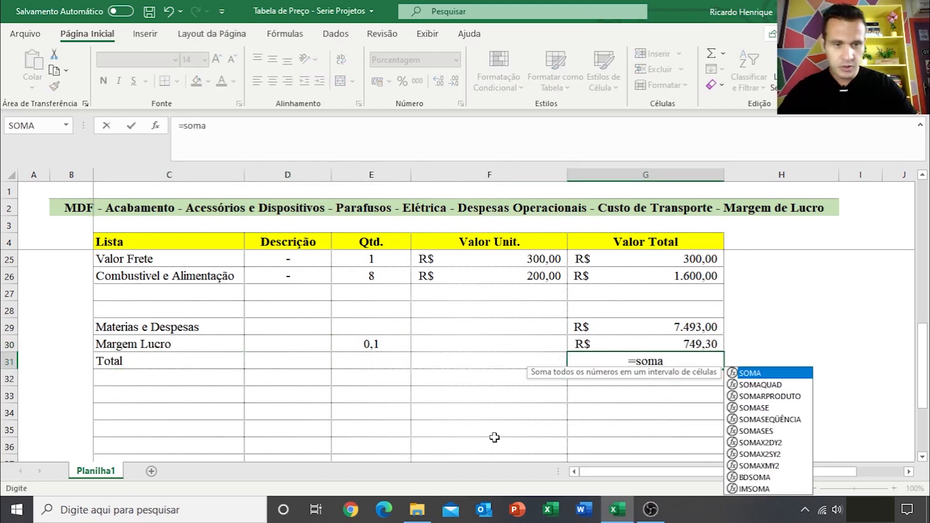
key("Tab")
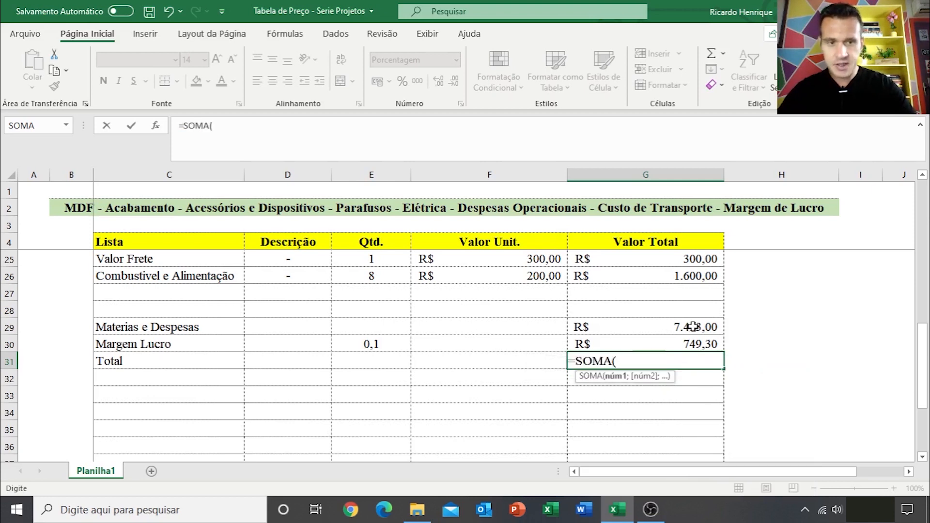
left_click_drag(694, 327, 694, 344)
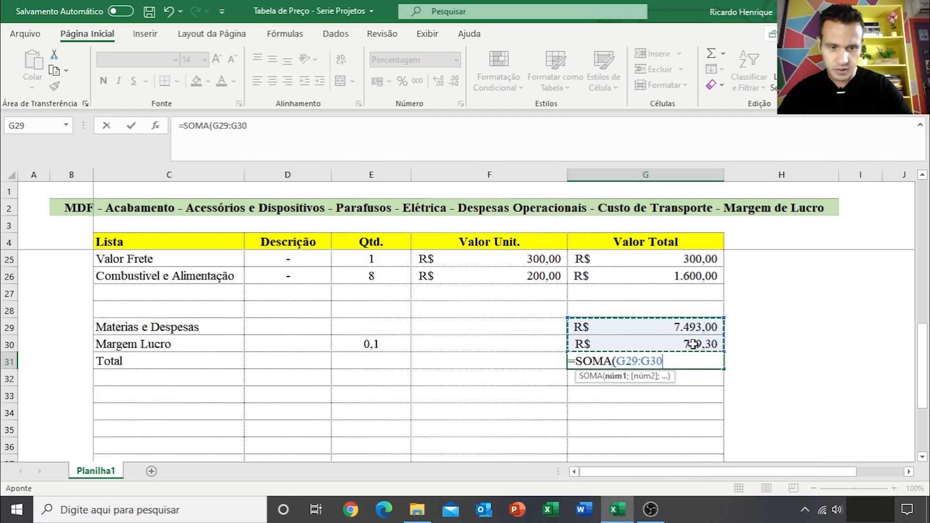
key("Return")
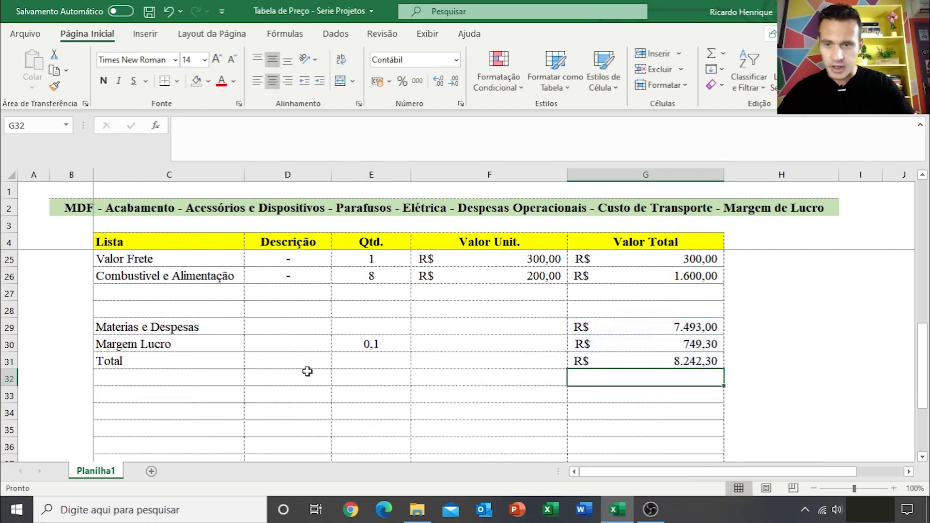
Enter the label % ML in cell C32, below the Total row
left_click(173, 375)
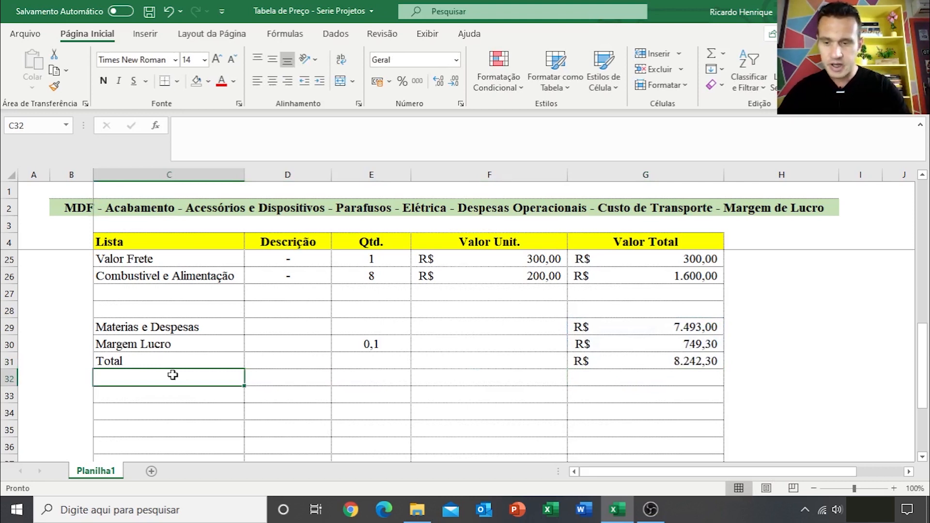
type("% ")
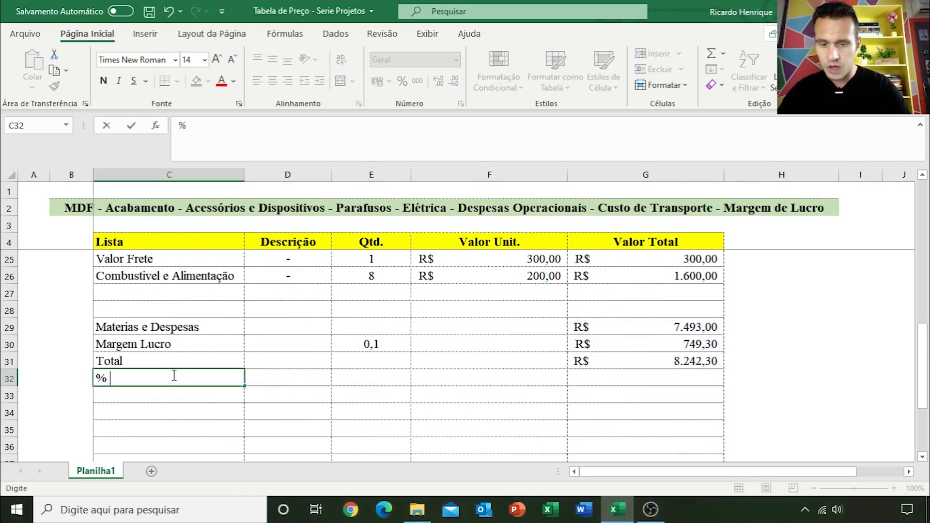
type("ML")
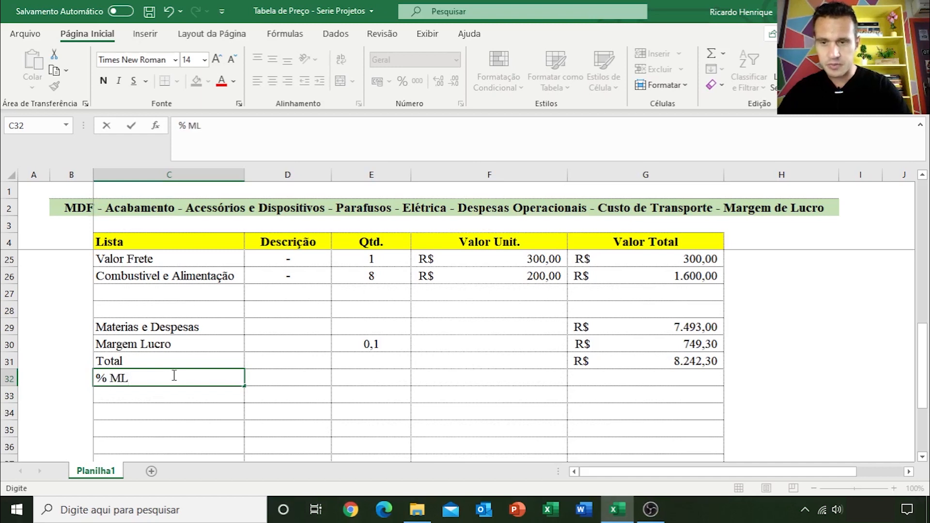
Format cell G32 as a percentage and calculate the margin's share of the total there by dividing G30 by G31
key("Tab")
key("Tab")
key("Tab")
key("Tab")
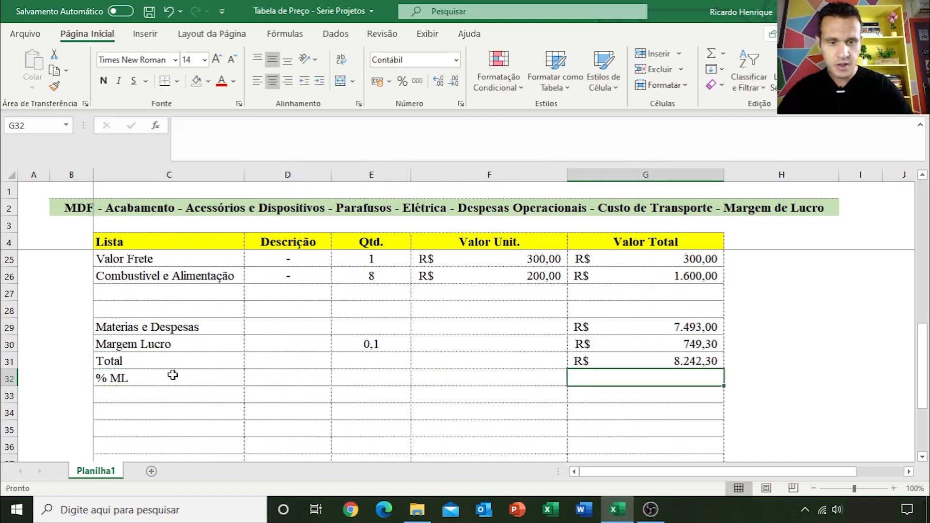
left_click(402, 81)
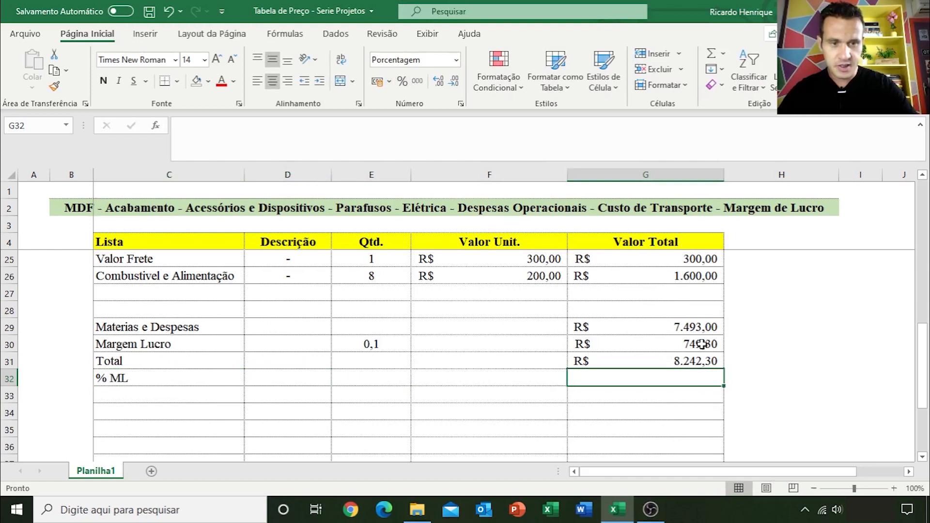
type("=")
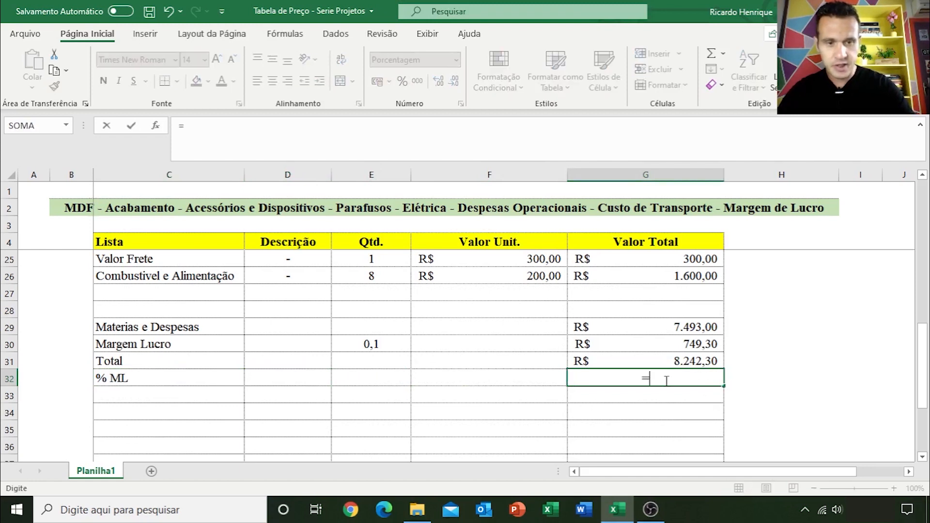
left_click(672, 343)
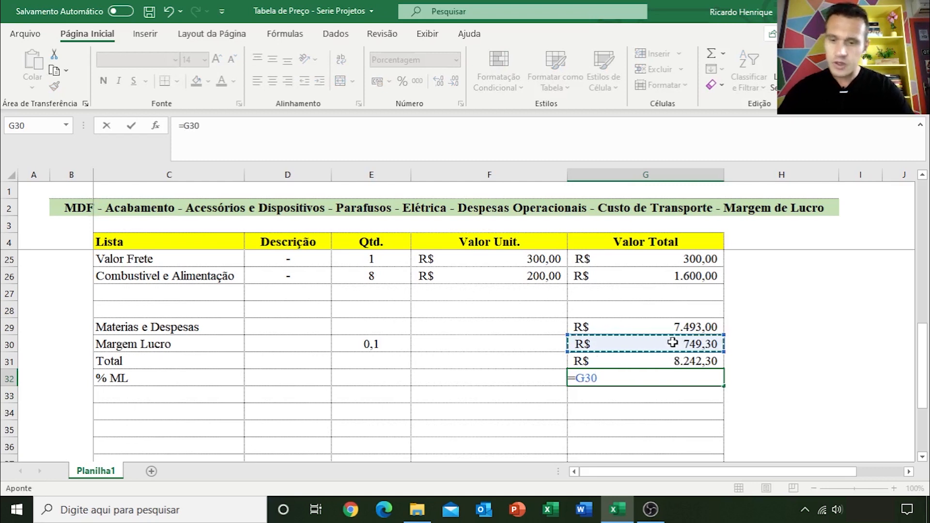
type("/")
left_click(662, 364)
key("Return")
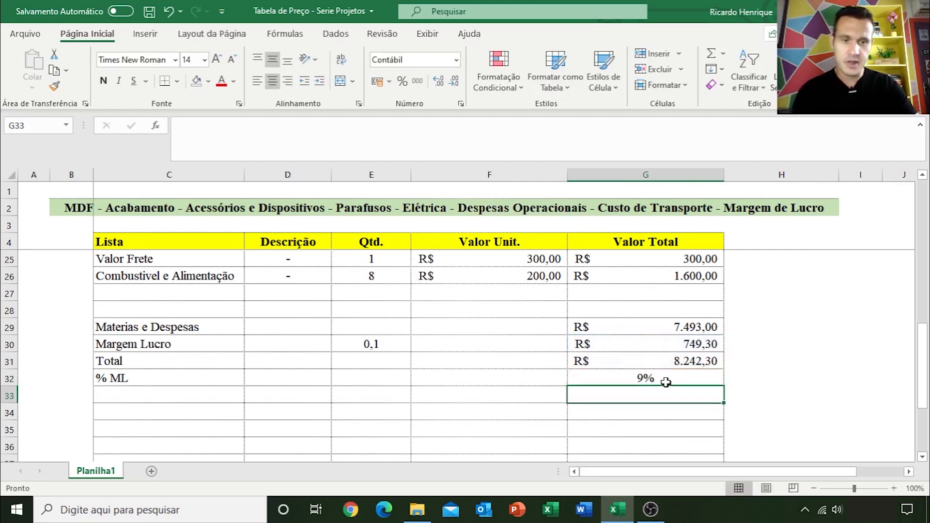
left_click(663, 381)
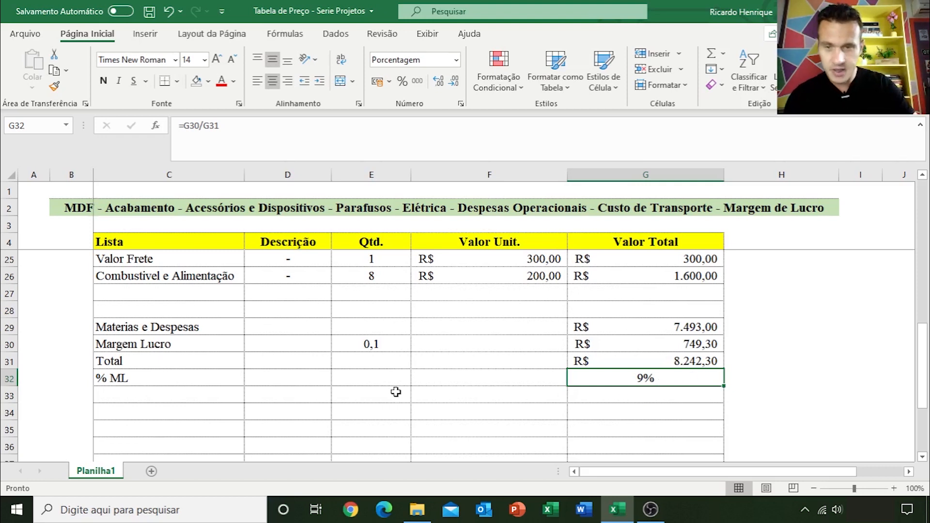
Change the profit margin rate in cell E30 to 0,2 and check the margin, Total and % ML cells
left_click(384, 345)
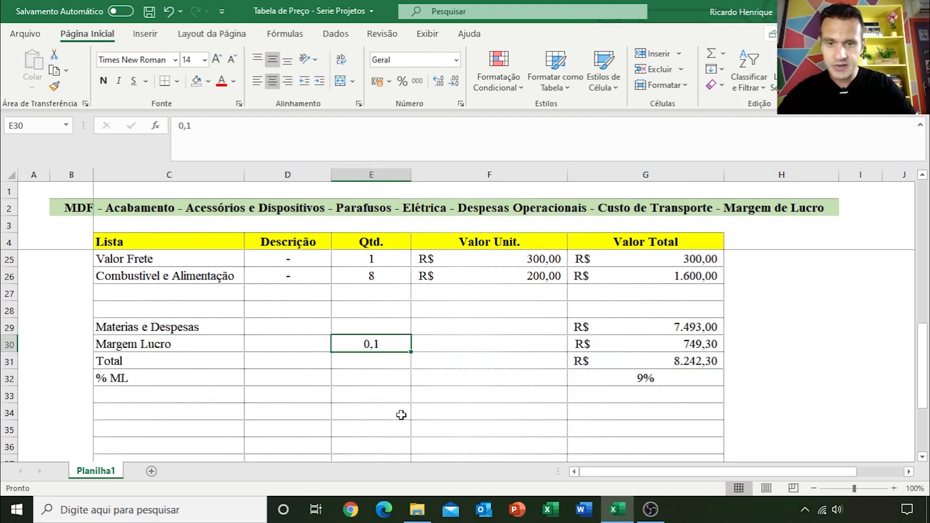
key("F2")
key("BackSpace")
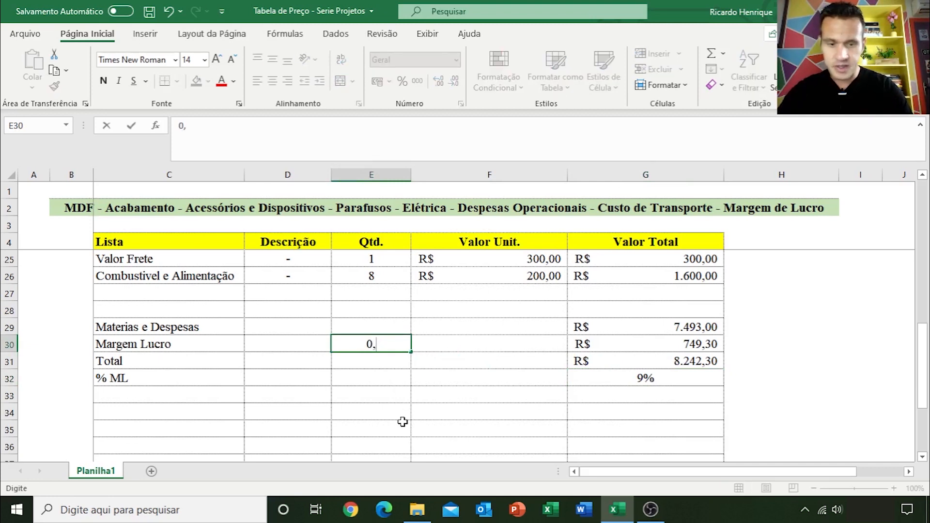
type("2")
key("Return")
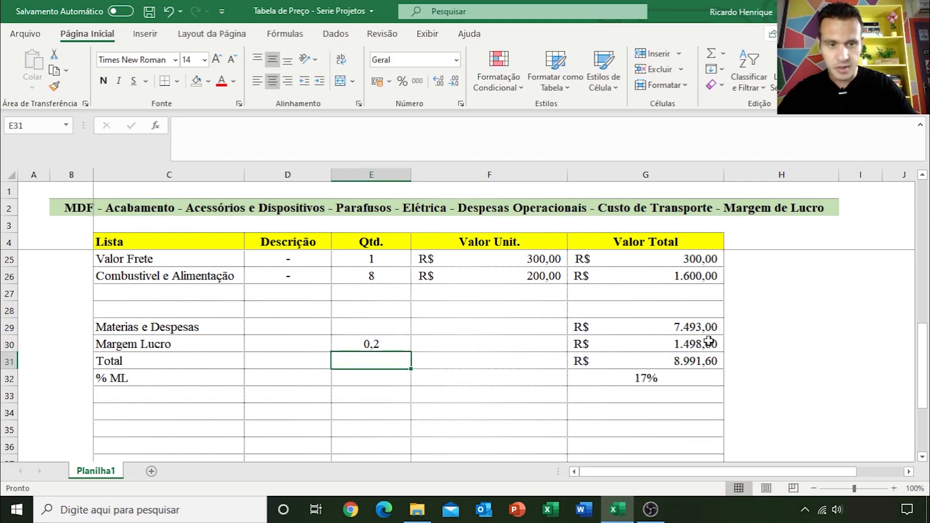
left_click_drag(674, 343, 711, 357)
left_click(669, 376)
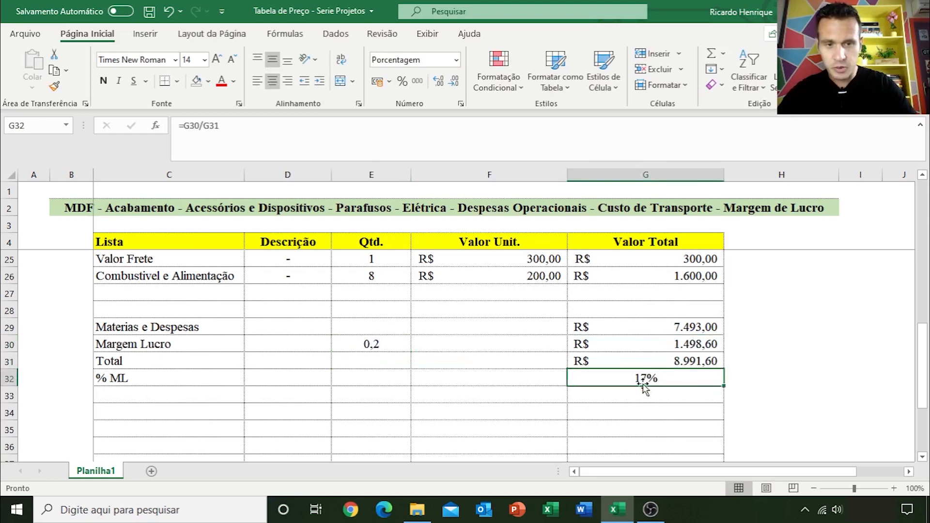
left_click(692, 363)
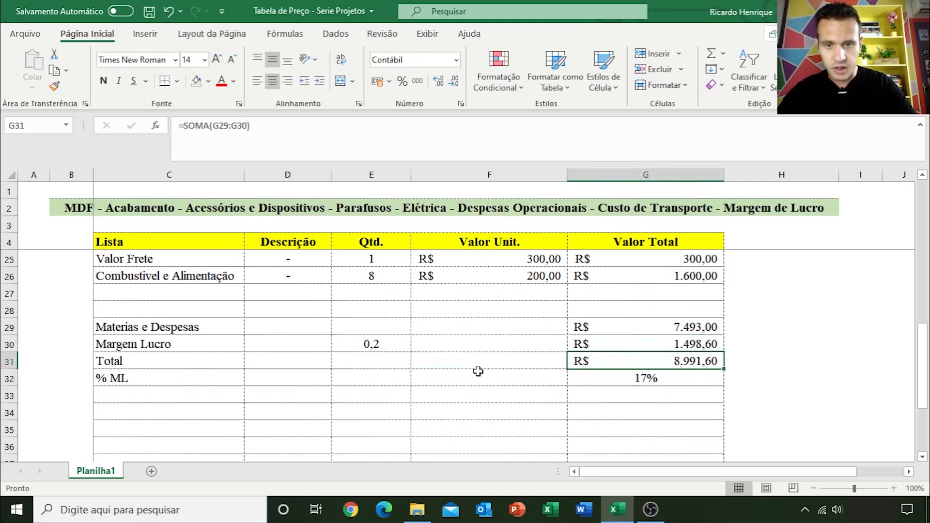
Set the profit margin rate in cell E30 to 0,4
left_click(389, 345)
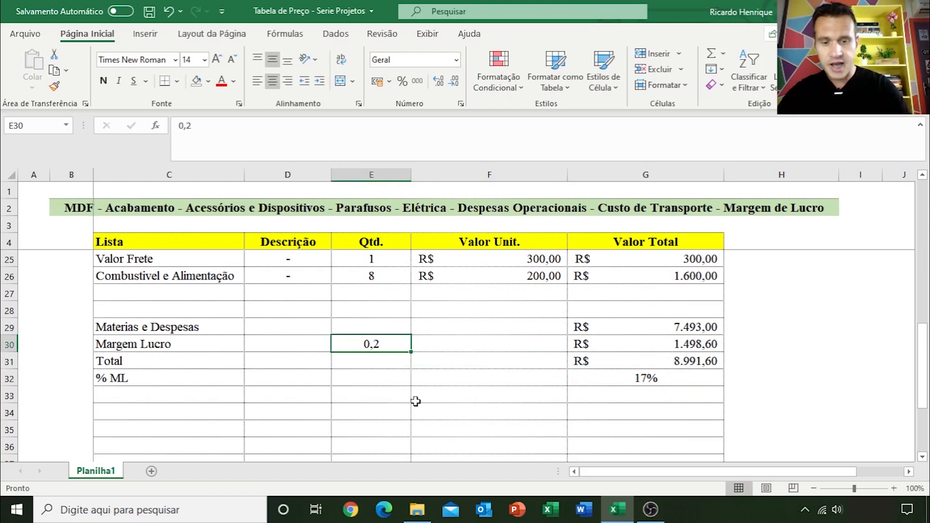
type("0,4")
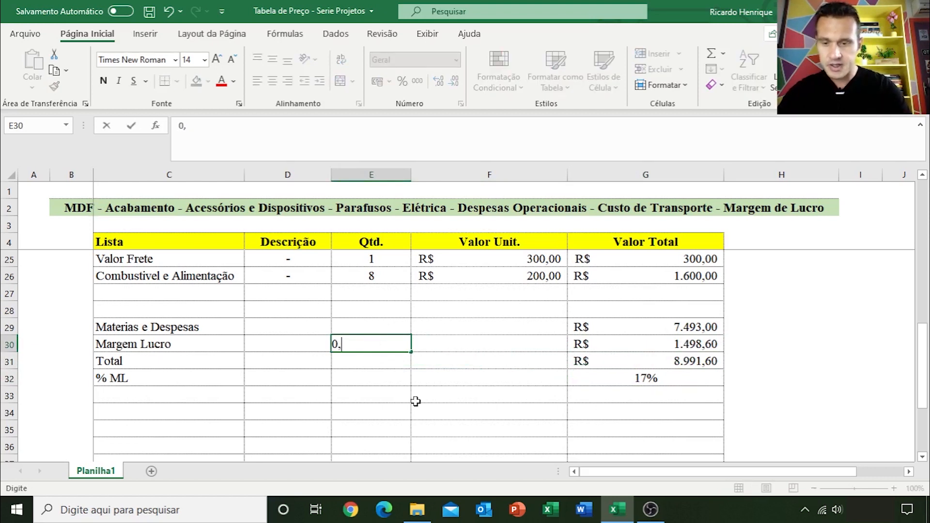
key("Return")
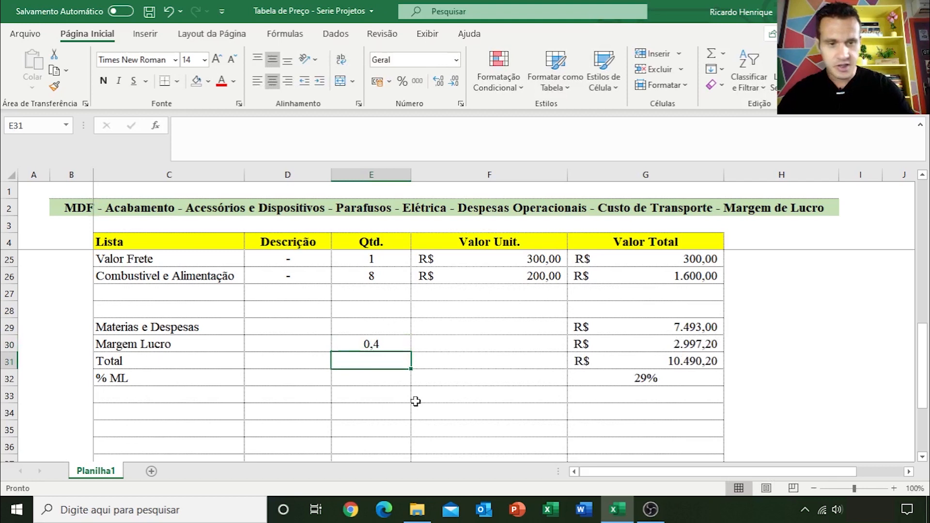
Raise the profit margin rate in cell E30 to 0,5
left_click(397, 342)
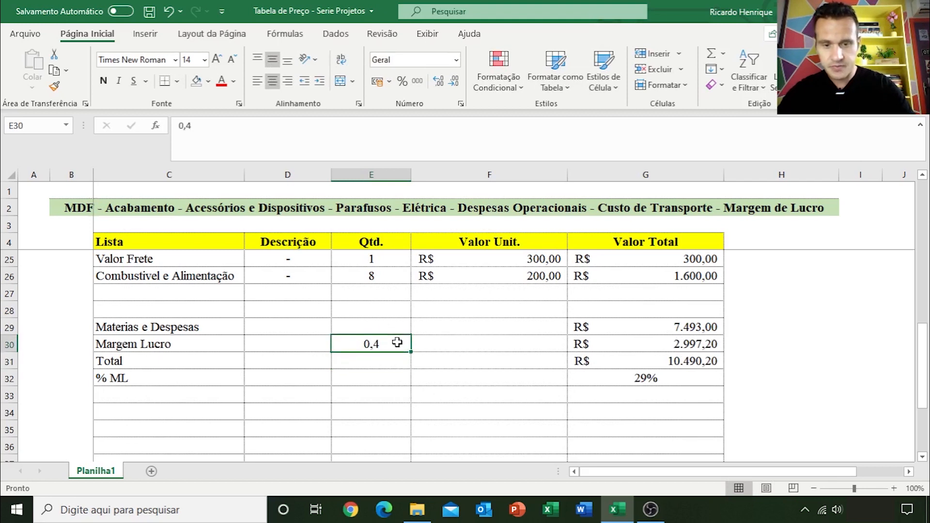
type("0,5")
key("Return")
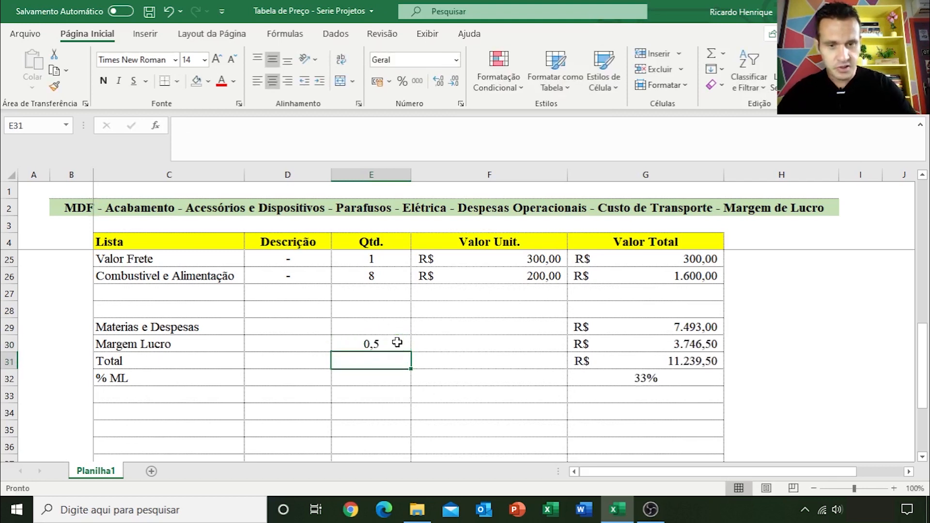
Set the profit margin rate in cell E30 to 0,55 and check the % ML and Total cells
left_click(393, 343)
type("0,55")
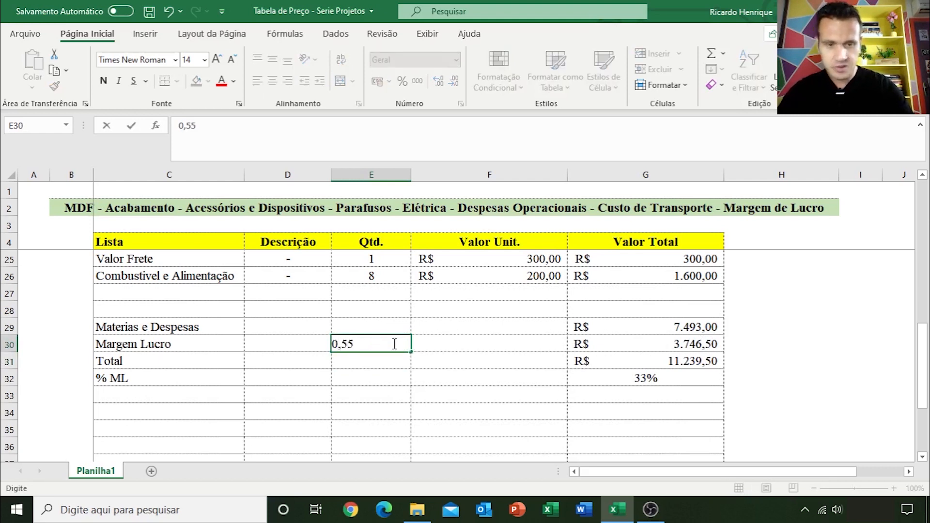
key("Return")
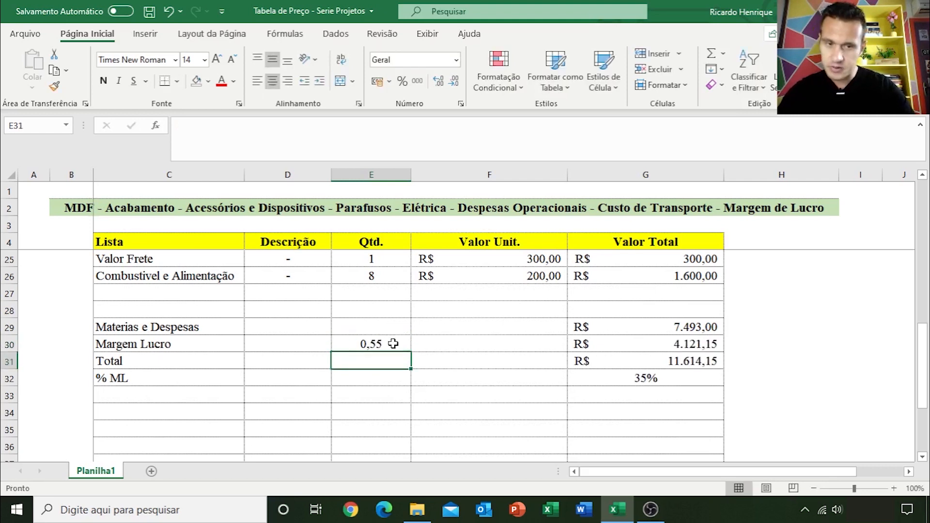
left_click(682, 380)
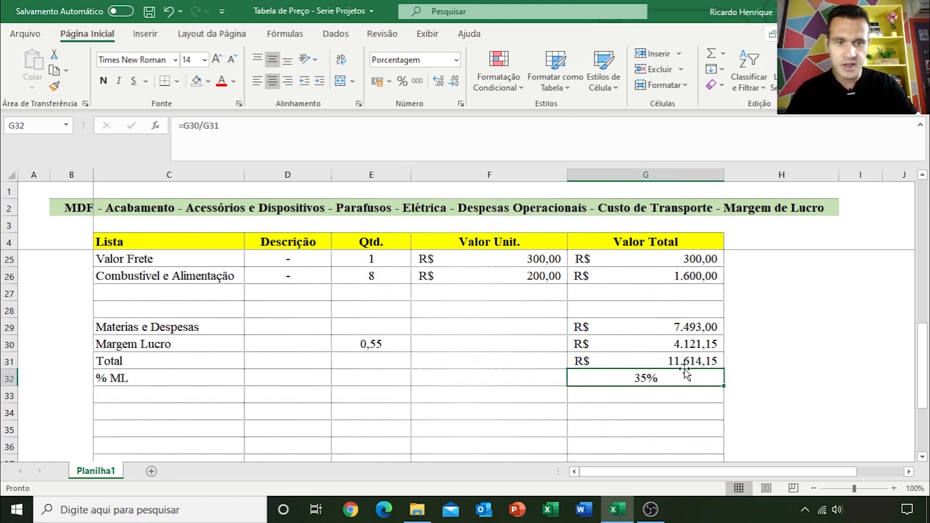
left_click(700, 361)
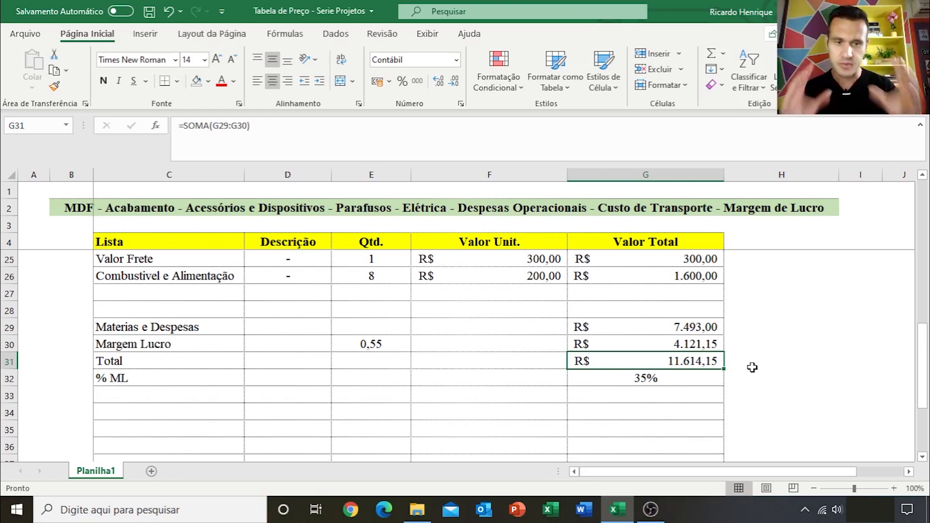
key("Down")
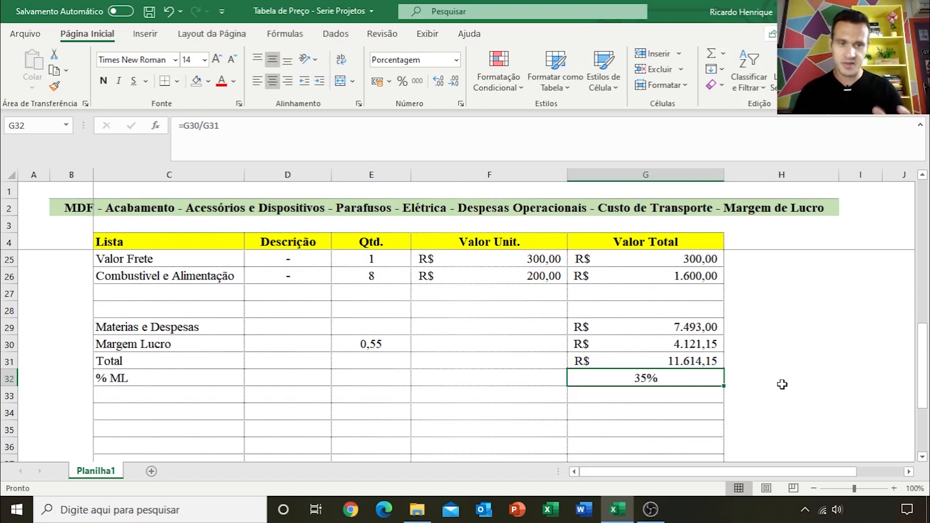
key("Left")
key("Left")
key("Left")
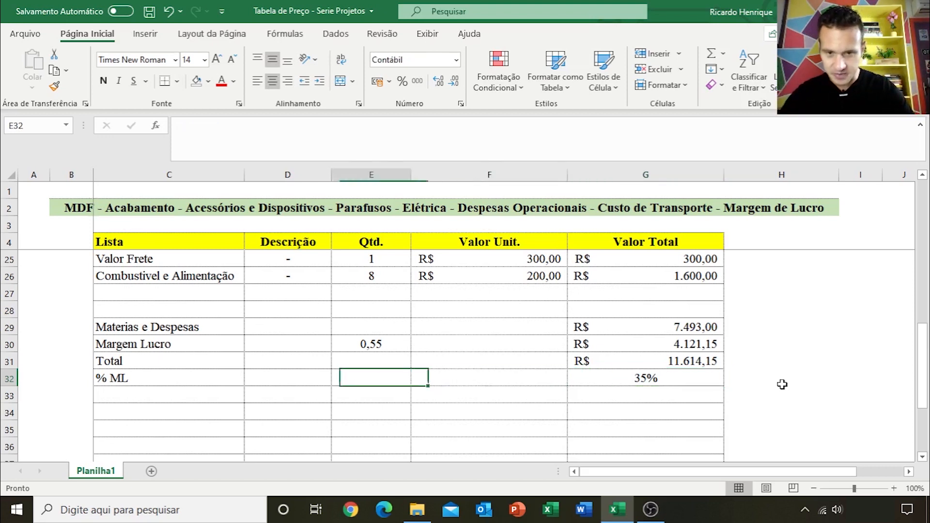
key("Right")
key("Right")
key("Right")
key("Right")
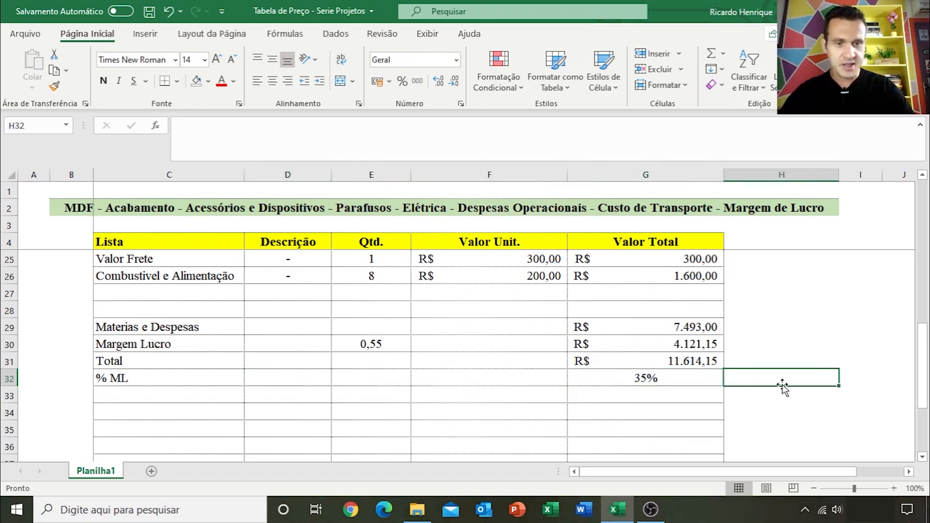
key("Left")
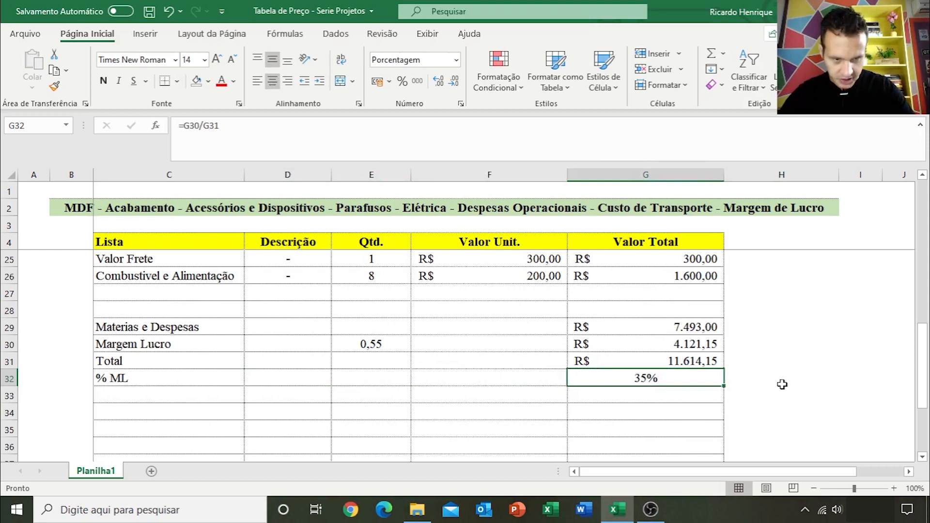
Enter the label "P1 A vista" in cell C34, two rows below % ML
key("Up")
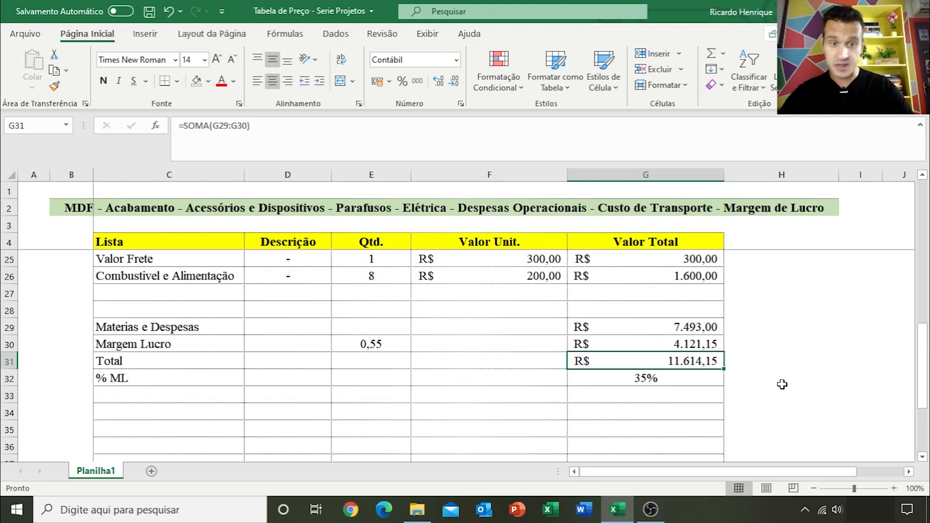
key("Up")
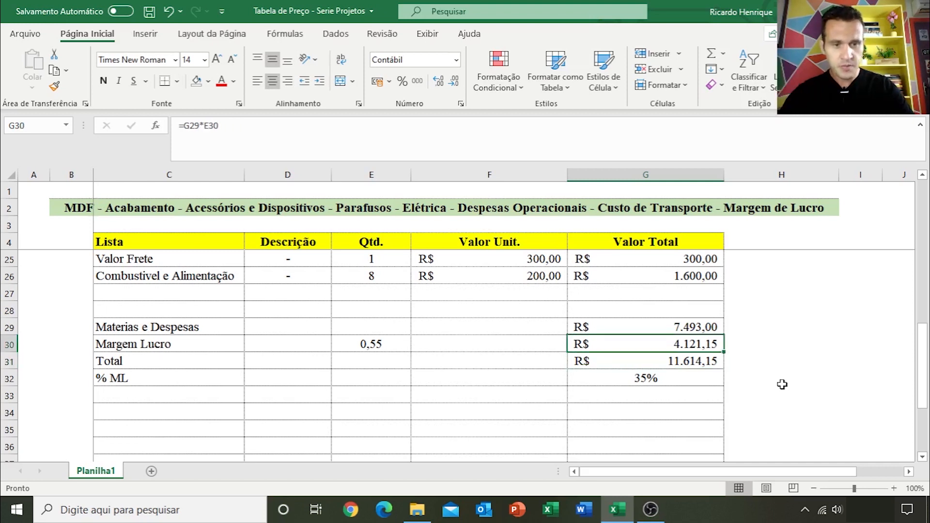
key("Down")
key("Down")
key("Down")
key("Down")
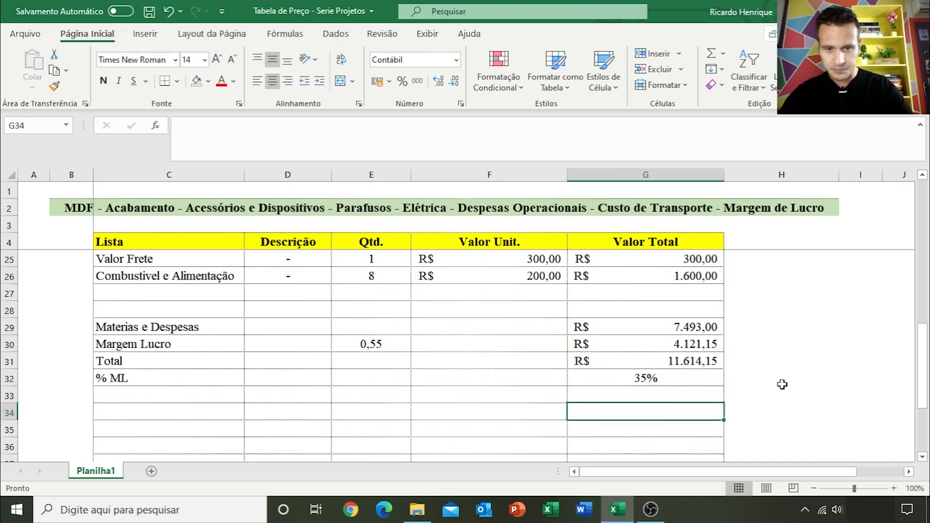
key("Left")
key("Left")
key("Left")
key("Left")
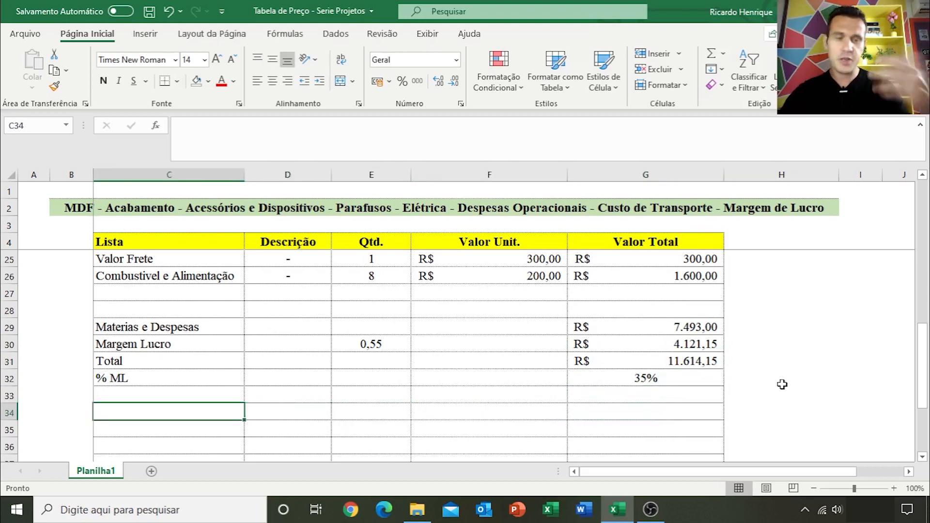
scroll(815, 368, "down", 1)
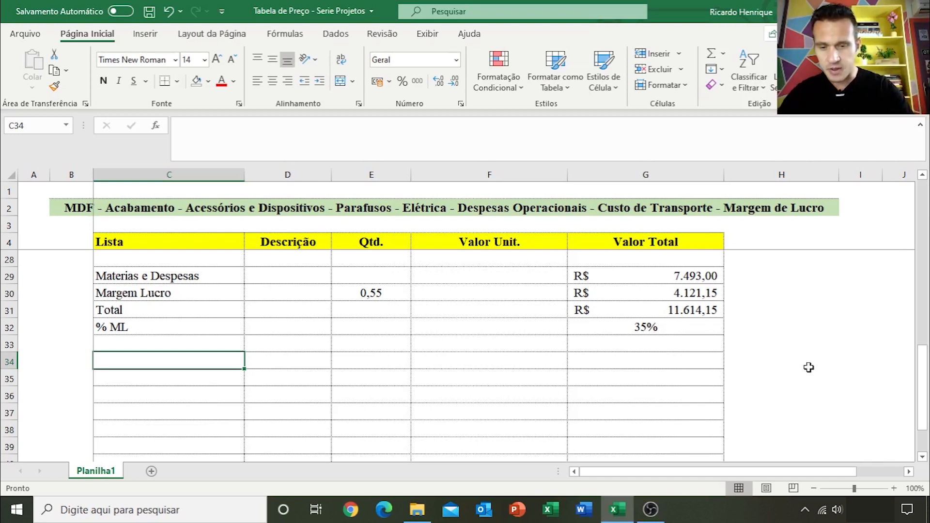
type("P1 A vista")
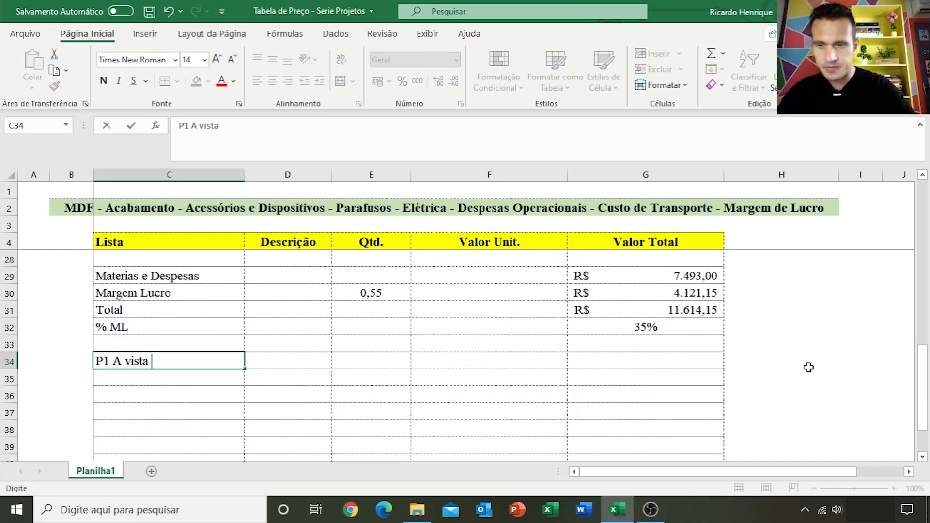
key("Right")
Enter 11614 as the first cash price in cell F34 of the P1 A vista row
key("Right")
key("Right")
key("Right")
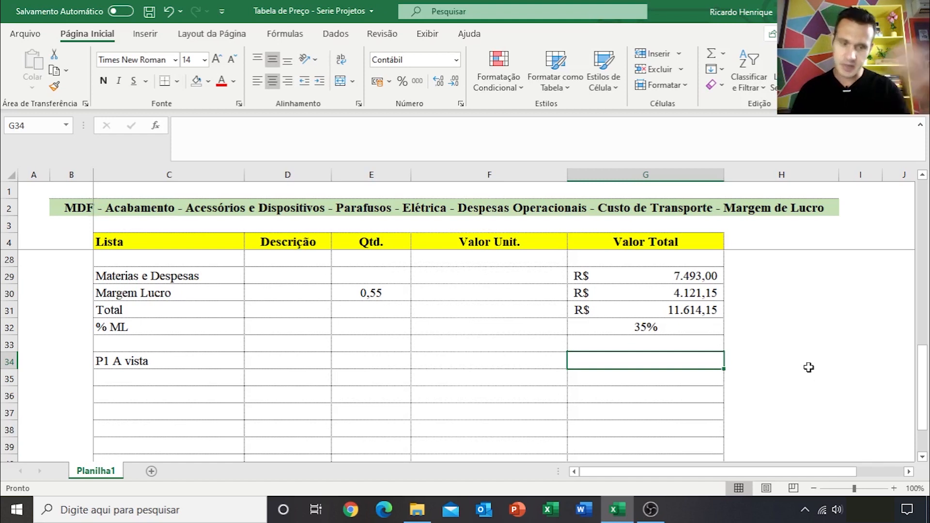
key("Left")
key("Left")
key("Right")
key("Left")
key("Right")
key("Up")
key("Up")
key("Up")
key("Up")
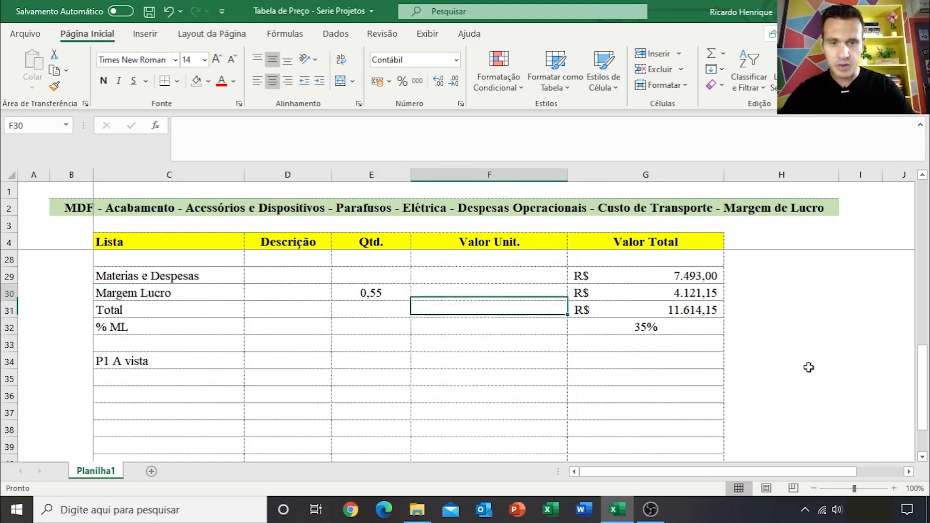
key("Left")
key("Down")
key("Down")
key("Down")
key("Down")
key("Right")
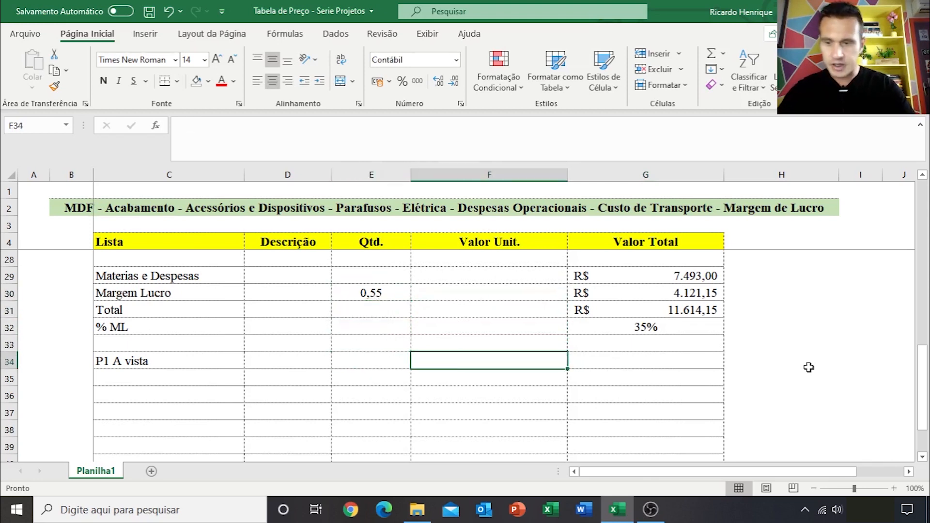
type("11614")
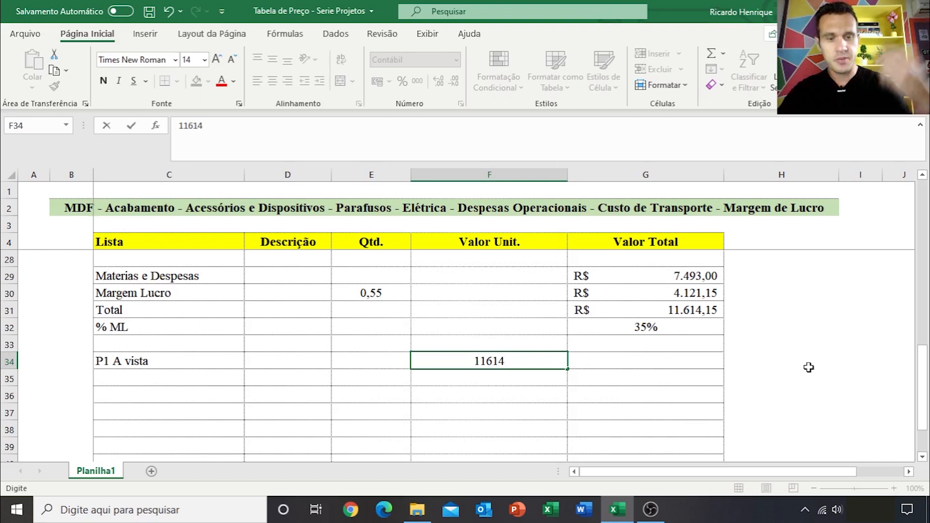
key("Return")
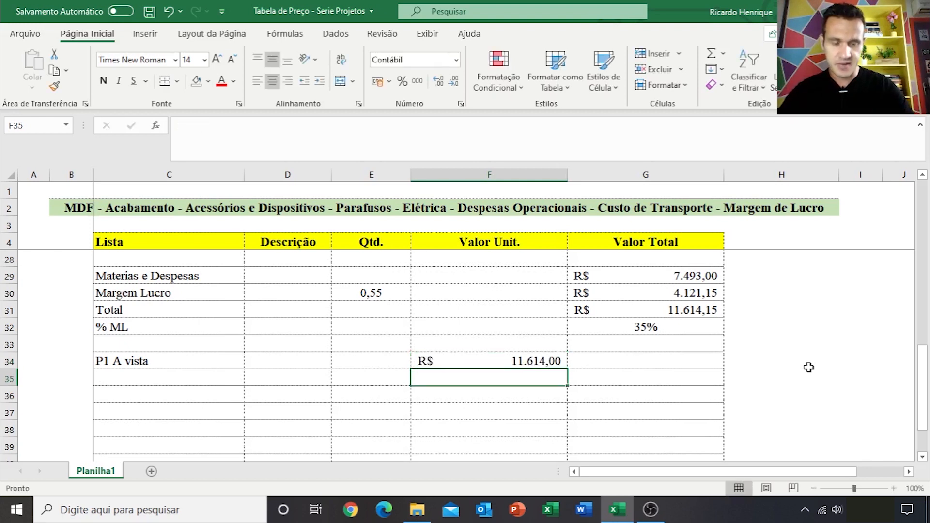
Set the profit margin rate in cell E30 to 0,4
key("Up")
key("Up")
key("Up")
key("Right")
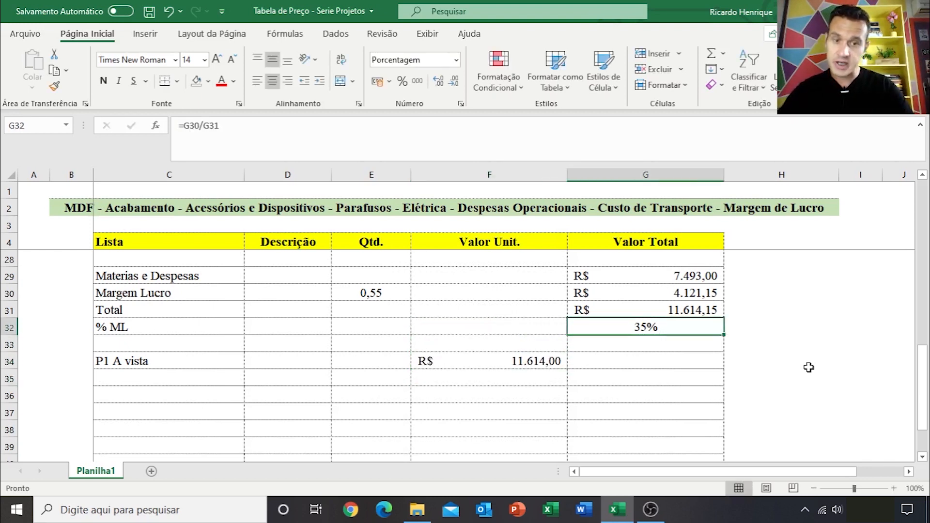
key("Left")
key("Left")
key("Up")
key("Up")
key("Down")
key("Up")
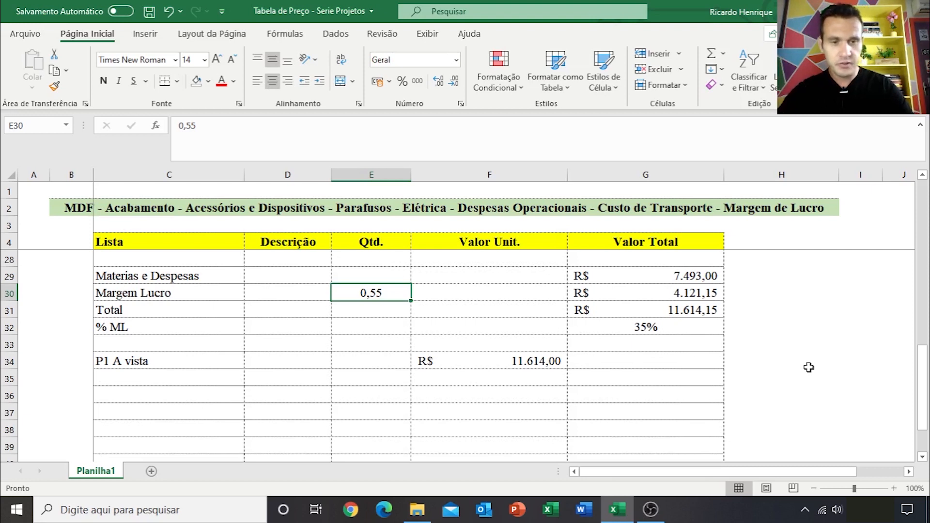
type("0,4")
key("Return")
key("Up")
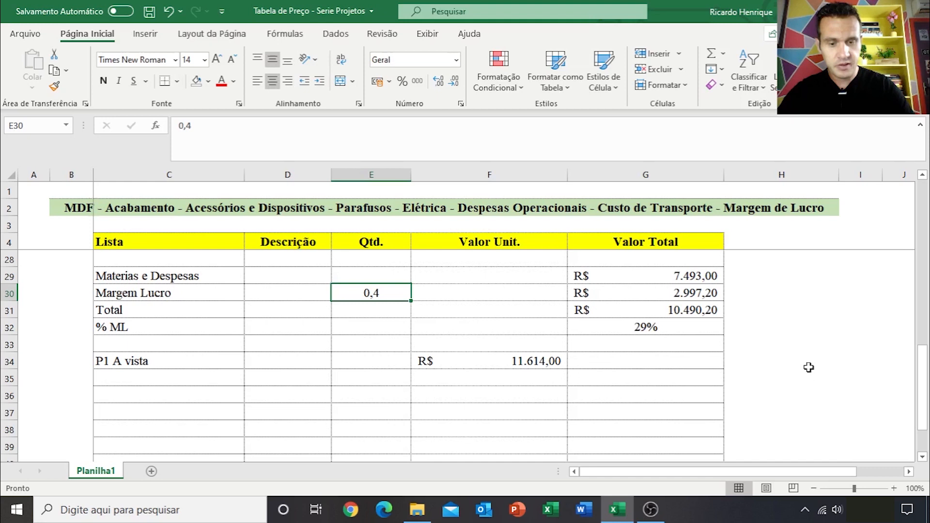
Raise the profit margin rate in cell E30 to 0,45
type("0,45")
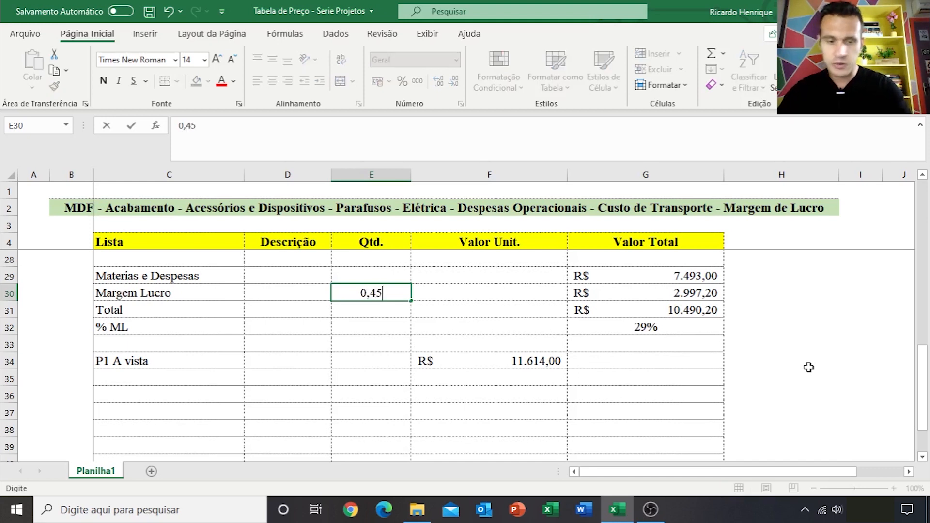
key("Return")
key("Up")
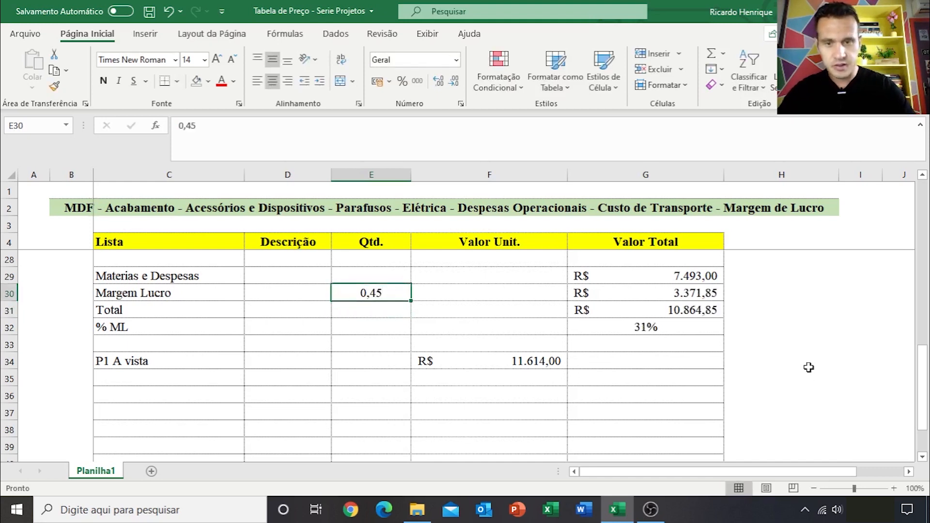
Set the profit margin rate in cell E30 to 0,43
type("0,43")
key("Return")
key("Up")
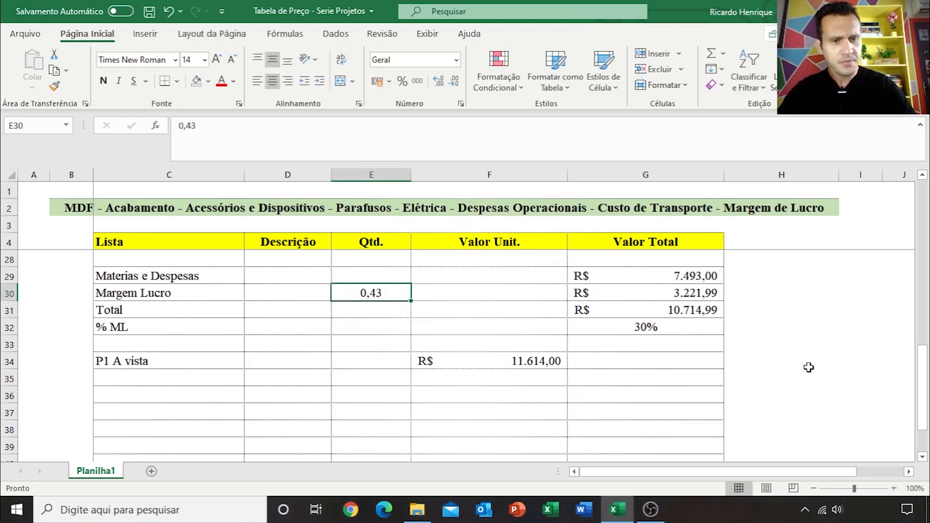
Check the Margem Lucro, Total and % ML cells in column G against the new margin rate
key("Right")
key("Right")
key("Right")
key("Left")
key("Down")
key("Down")
key("Up")
key("Up")
key("Up")
key("Down")
key("Down")
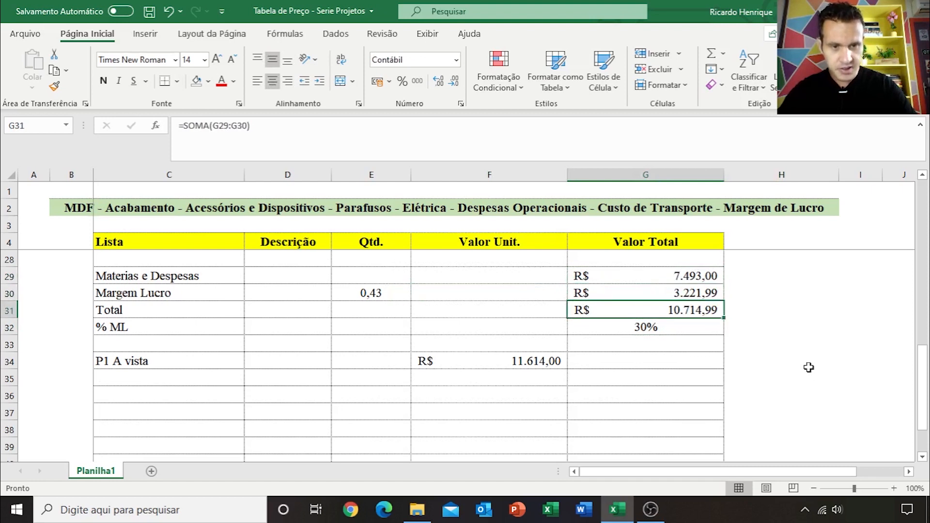
key("Down")
key("Down")
key("Down")
key("Up")
key("Up")
key("Up")
key("Down")
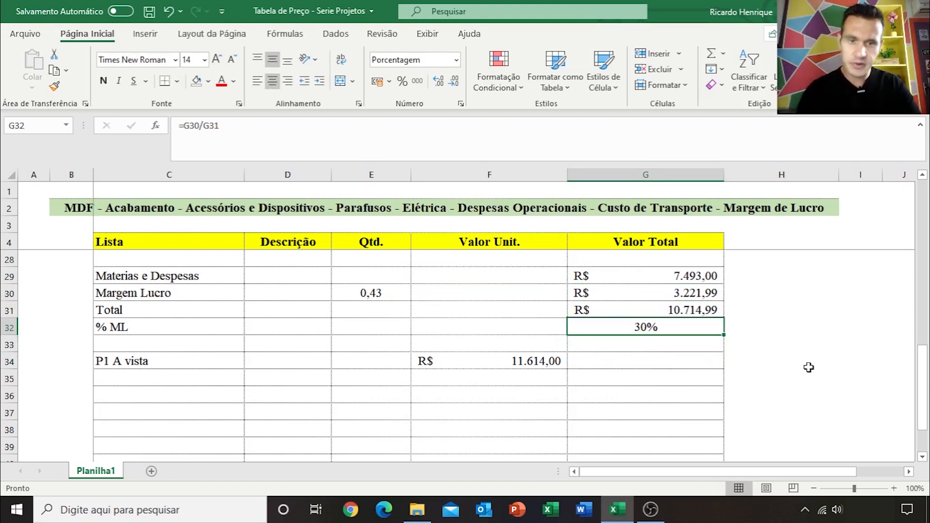
Enter 10.714 as the second cash price in cell G34 of the P1 A vista row
key("Down")
key("Down")
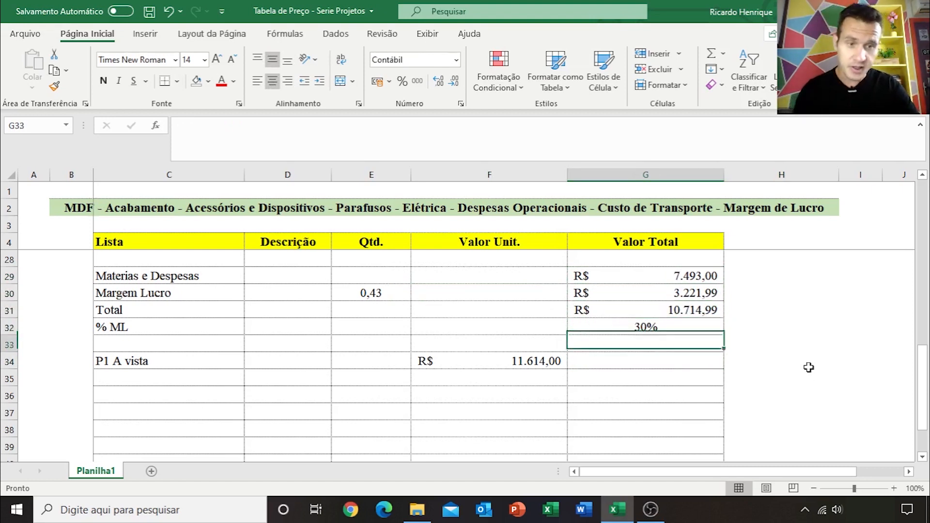
type("10")
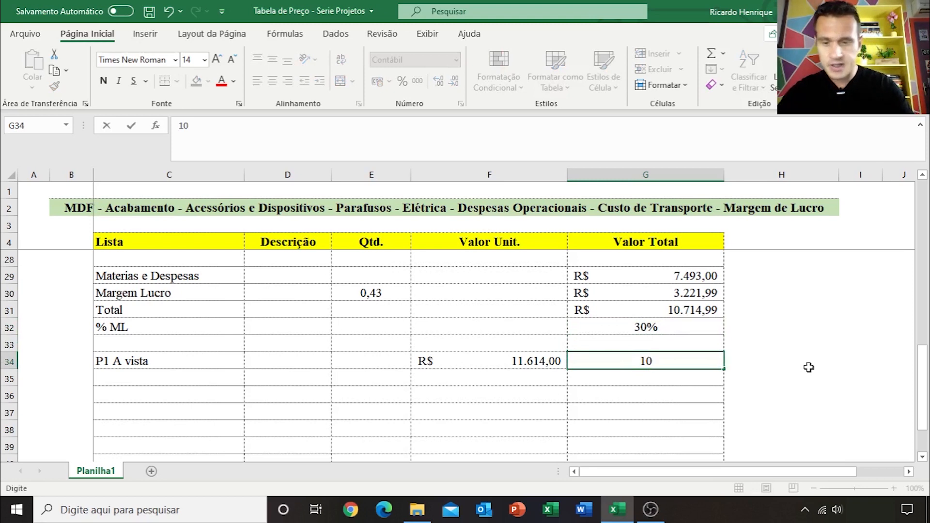
type(".714")
key("Return")
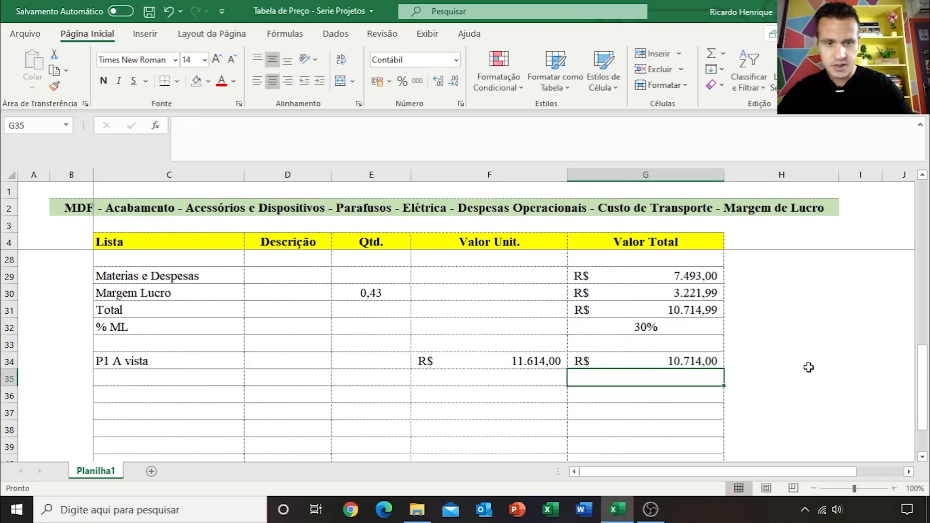
Compare the two cash prices in cells F34 and G34 with the % ML cell above them
key("Up")
key("Left")
key("Left")
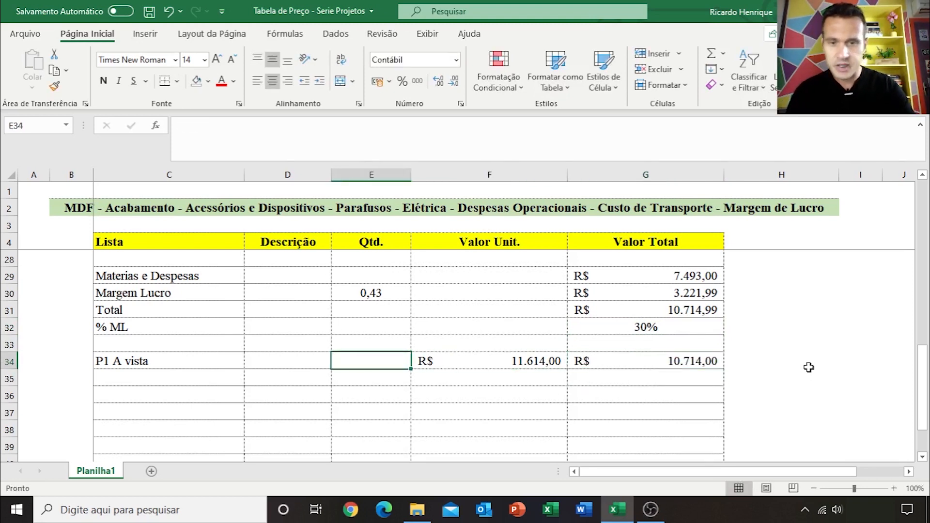
key("Right")
key("Right")
key("Left")
key("Left")
key("Right")
key("Right")
key("Right")
key("Up")
key("Up")
key("Left")
key("Left")
key("Down")
key("Down")
key("Right")
key("Left")
key("Left")
key("Right")
key("Right")
key("Left")
key("Right")
key("Left")
key("Left")
key("Right")
key("Right")
key("Left")
key("Left")
key("Right")
key("Right")
key("Left")
key("Left")
key("Right")
key("Right")
key("Right")
key("Left")
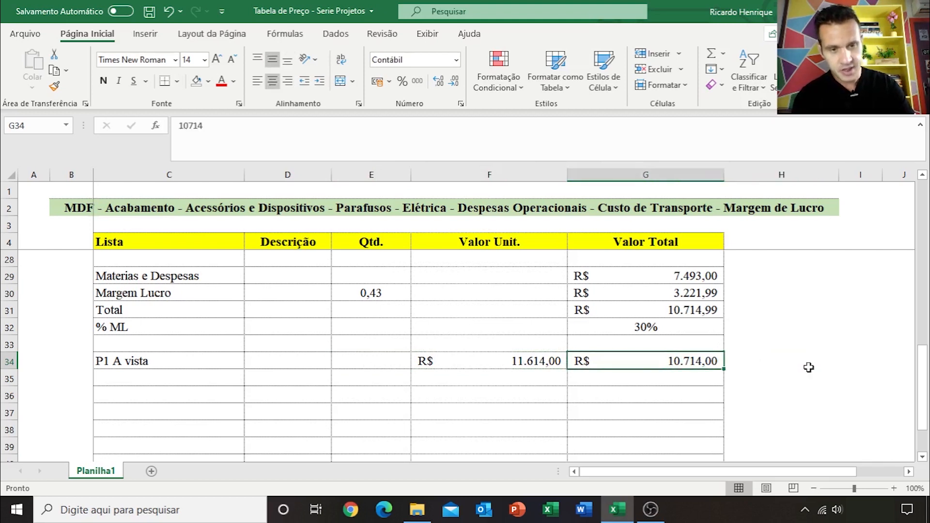
key("Down")
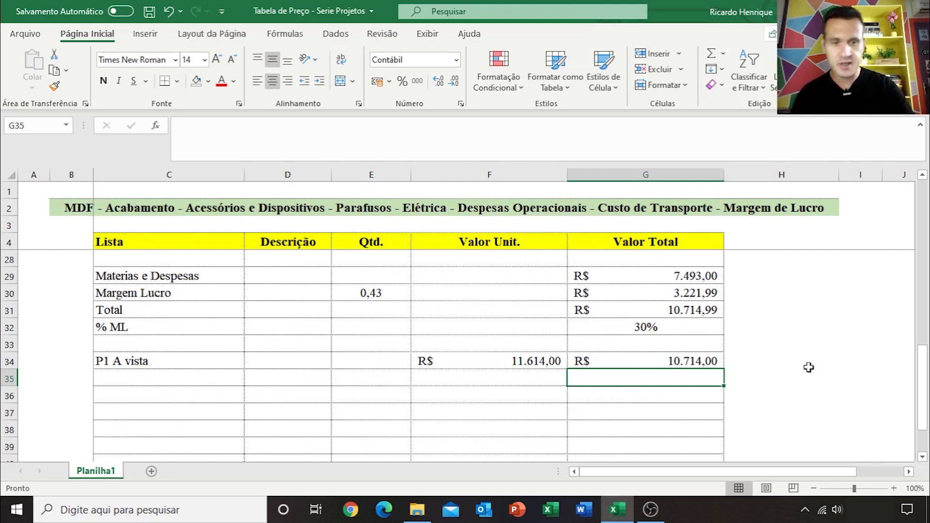
key("Up")
key("Up")
key("Down")
key("Up")
key("Up")
key("Down")
key("Down")
key("Down")
key("Up")
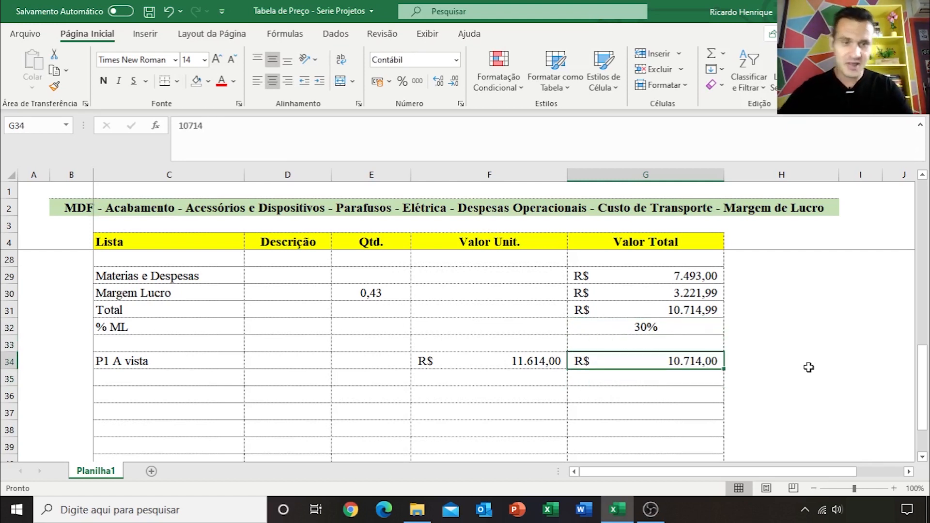
key("Down")
key("Left")
key("Left")
key("Left")
key("Left")
key("Right")
key("Right")
key("Right")
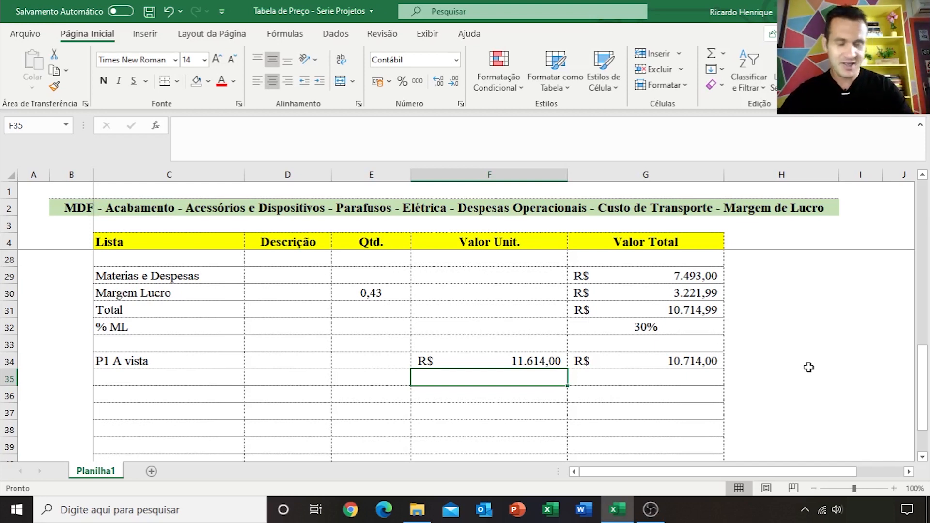
key("Right")
key("Left")
key("Left")
key("Left")
key("Left")
key("Left")
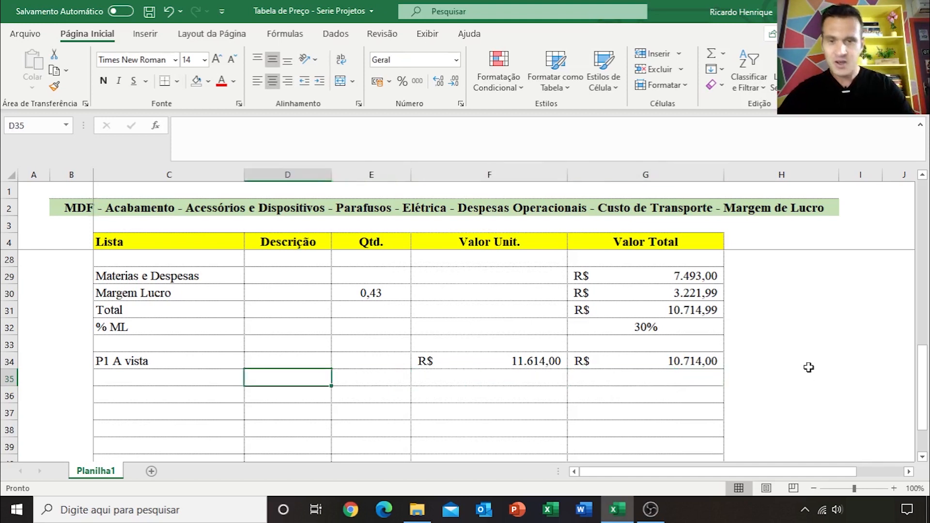
key("Right")
key("Right")
key("Right")
key("Right")
key("Right")
key("Right")
Label cell C35, below the P1 A vista row, as "P2 12x"
key("Left")
key("Left")
key("Left")
key("Left")
key("Left")
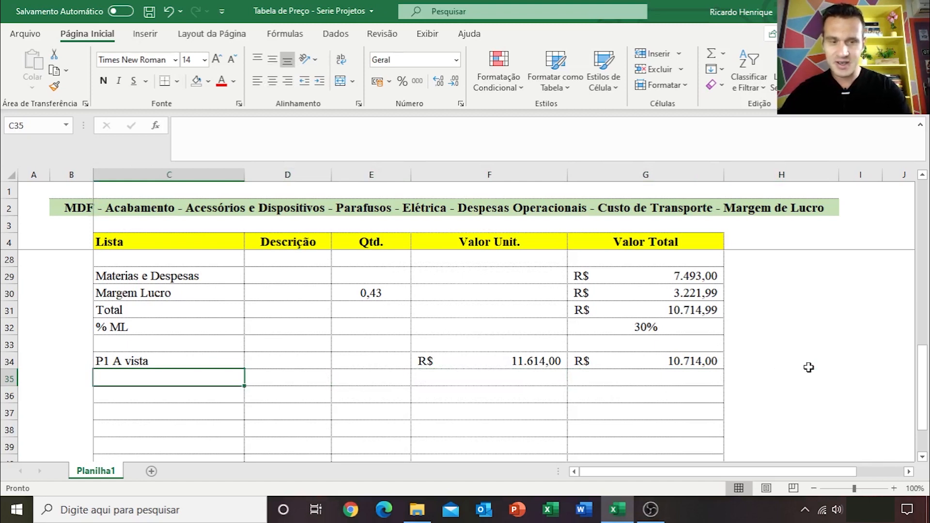
type("P")
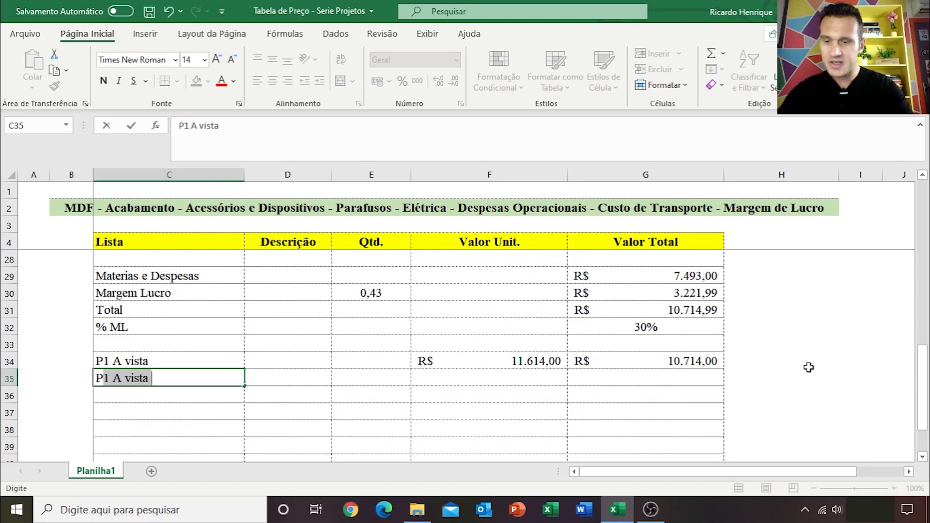
type("2 ")
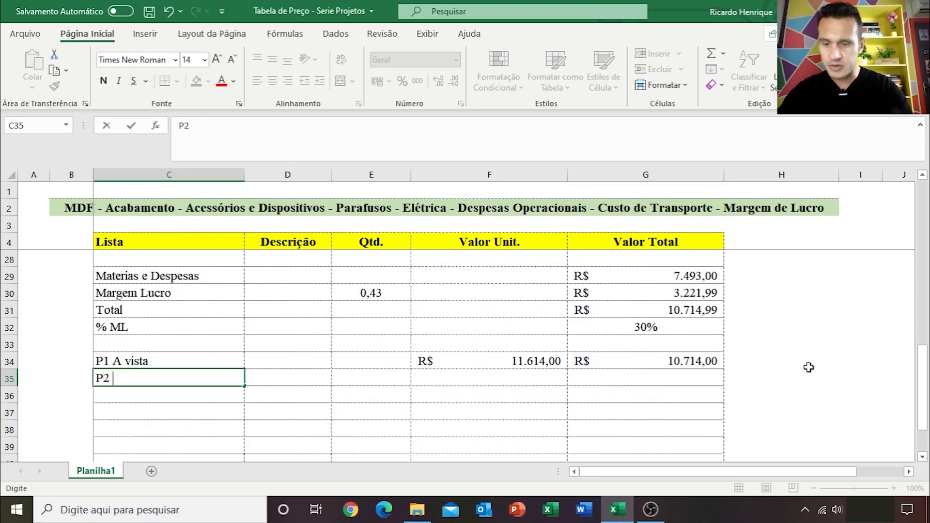
type("12x")
key("Tab")
key("Tab")
key("Right")
key("Right")
key("Left")
key("Left")
key("Left")
key("Left")
key("Right")
key("Right")
key("Right")
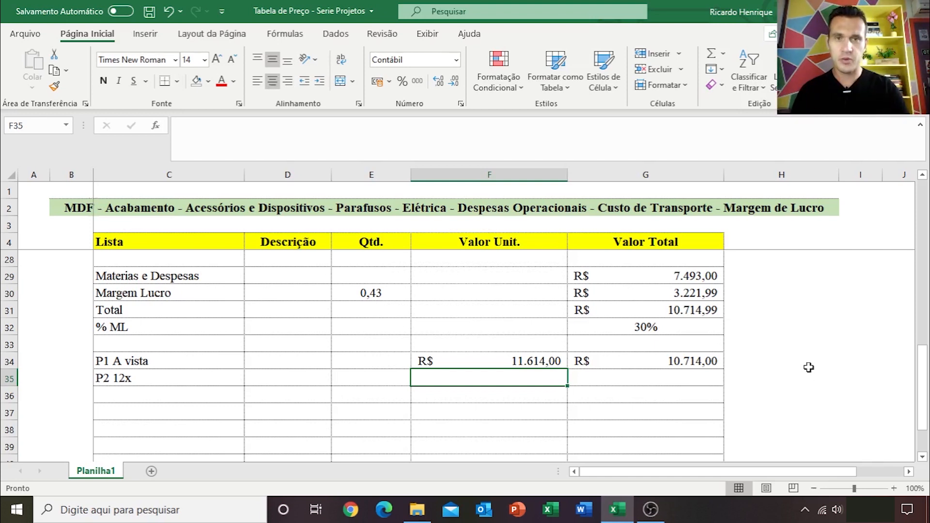
key("Up")
key("Down")
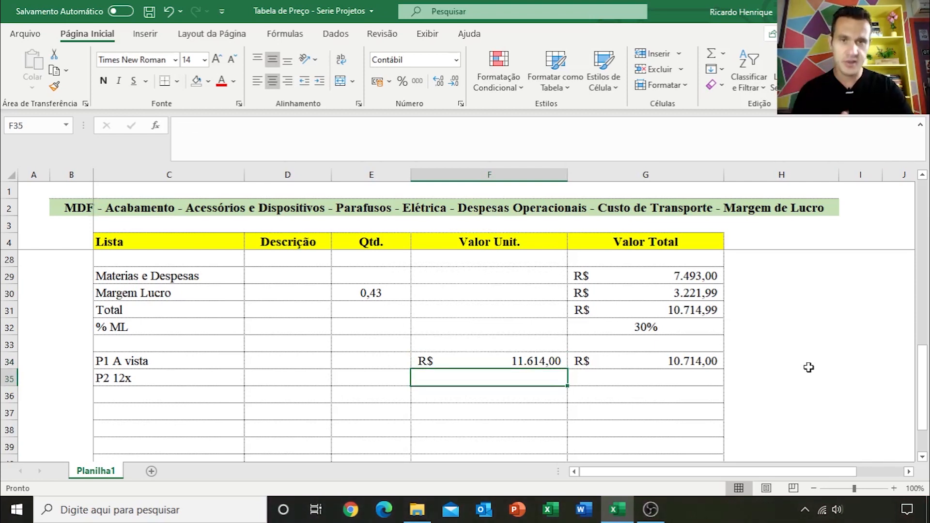
key("alt+Tab")
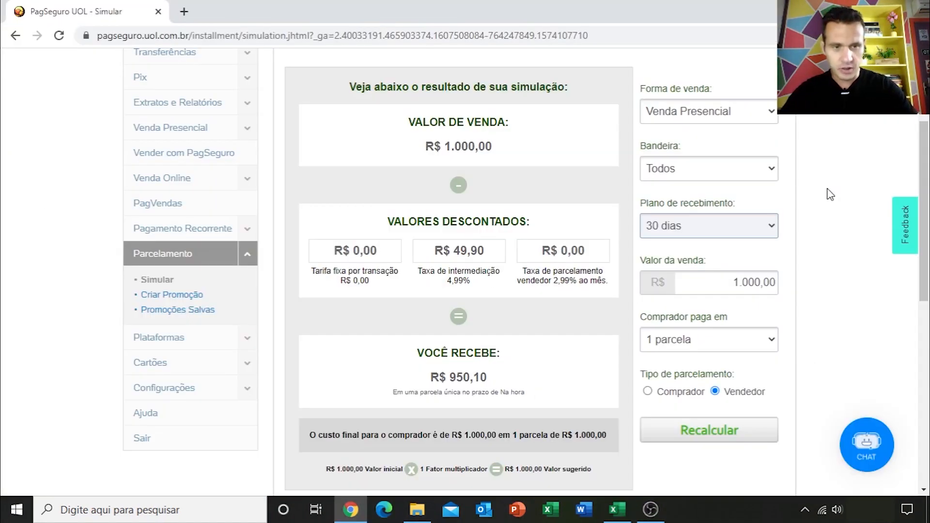
left_click(624, 512)
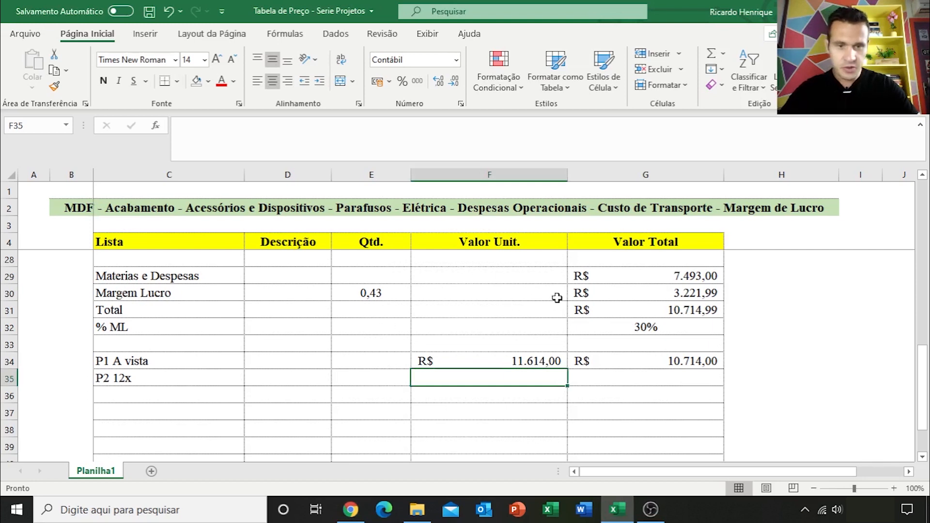
Set the profit margin rate in cell E30 to 0,55 and check the % ML and Total cells in column G
left_click(378, 293)
type("0,")
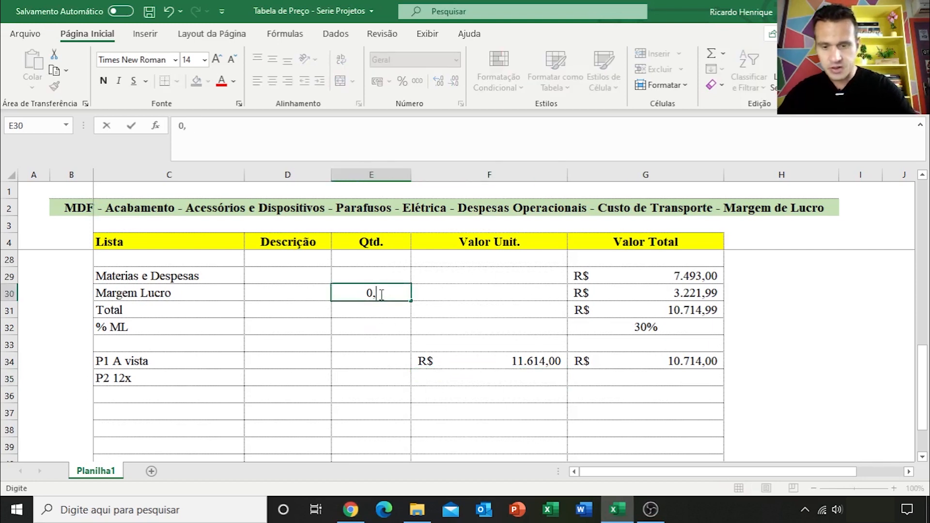
type("55")
key("Return")
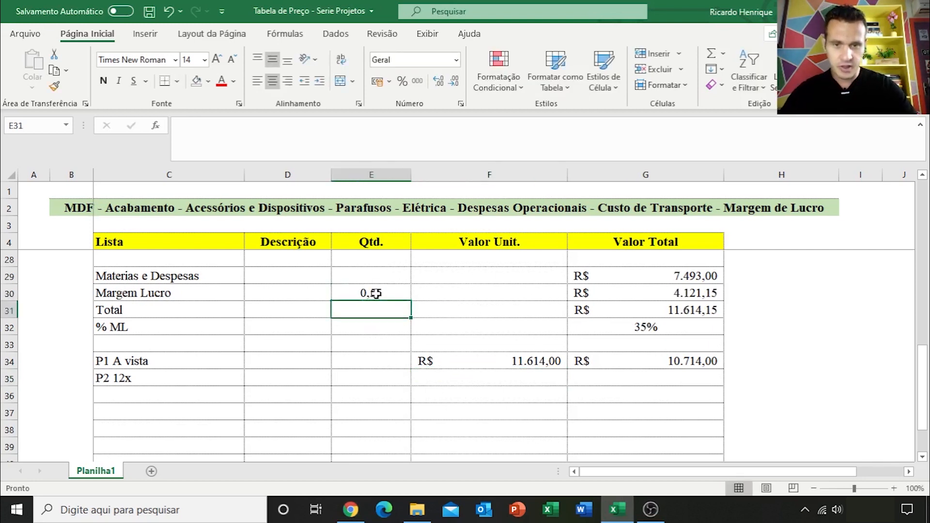
left_click(666, 326)
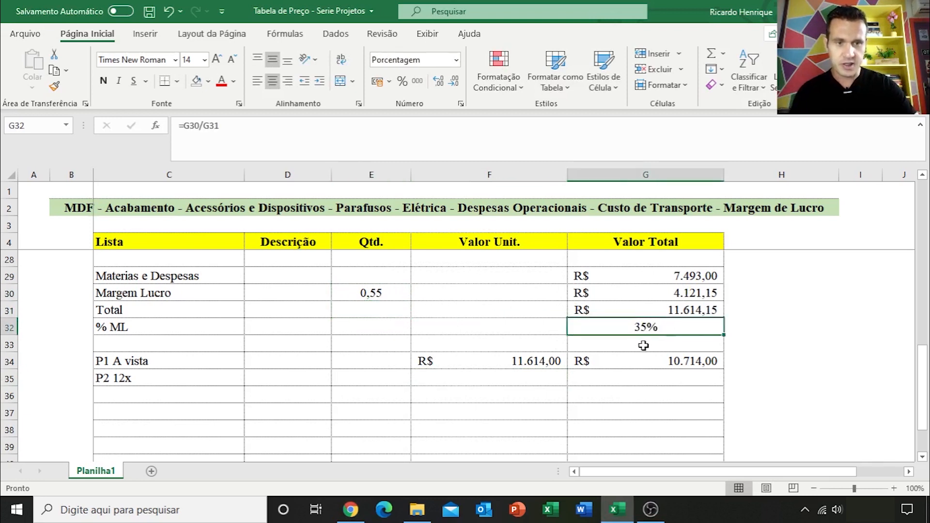
left_click(702, 309)
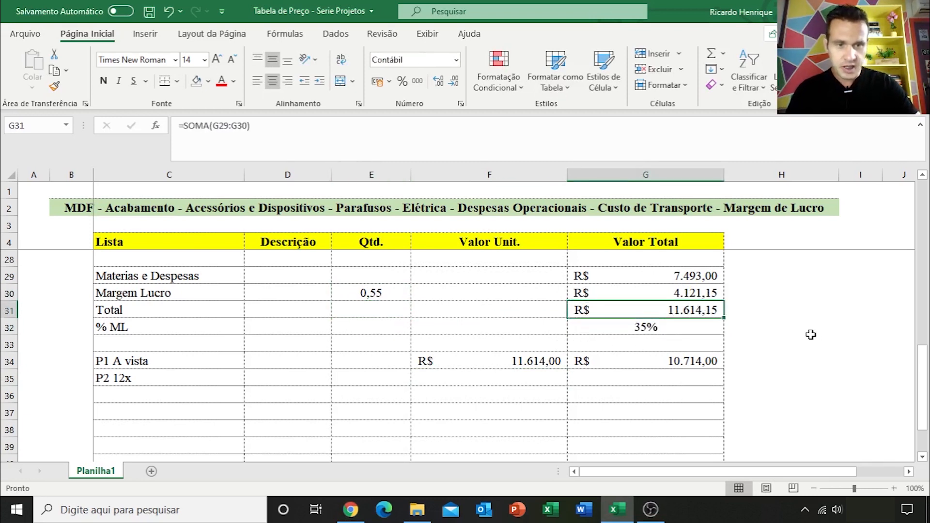
Switch to the PagSeguro simulator in Chrome and simulate a sale of 11.614,00 paid by the buyer in 12 parcelas
left_click(351, 508)
left_click_drag(738, 283, 765, 282)
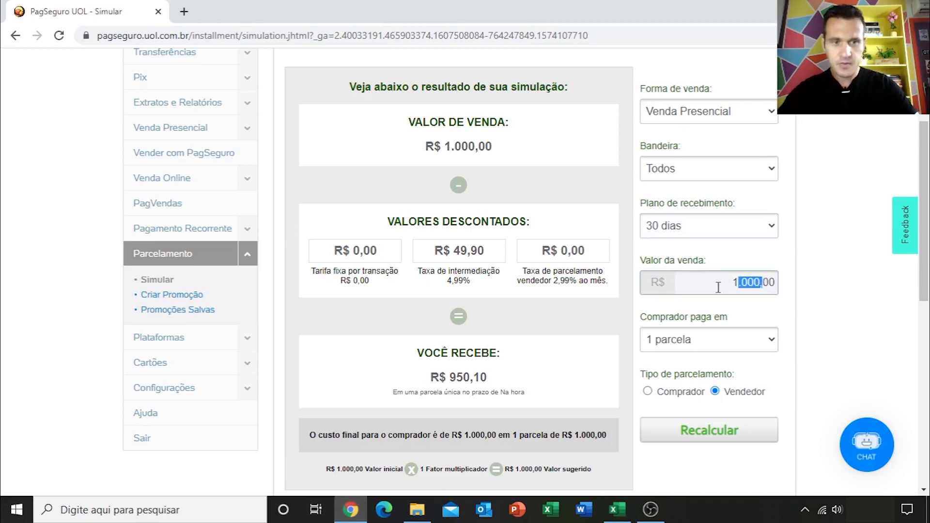
double_click(741, 287)
type("11")
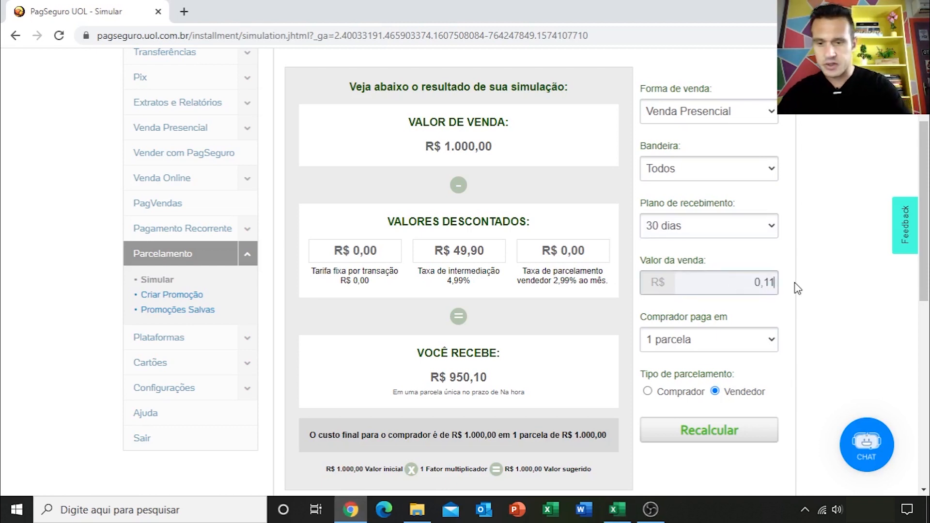
type(".614,00")
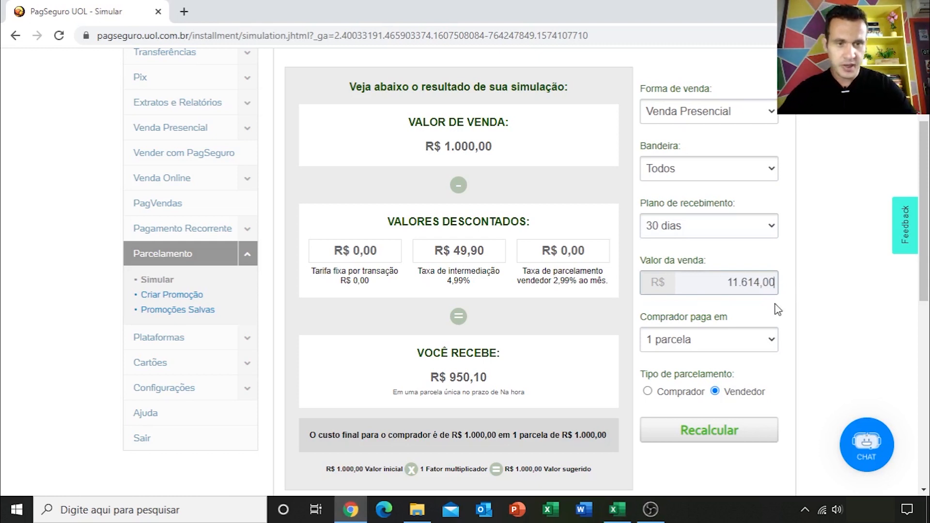
left_click(770, 345)
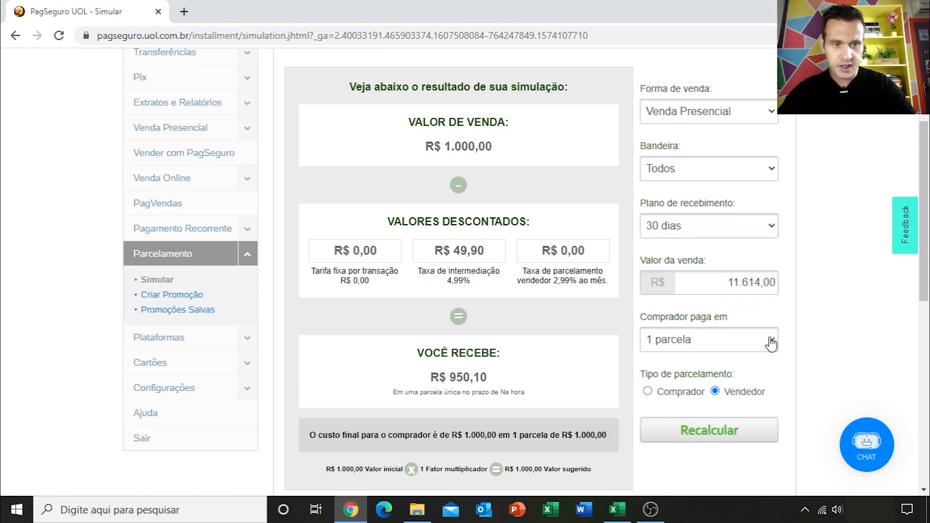
left_click(771, 344)
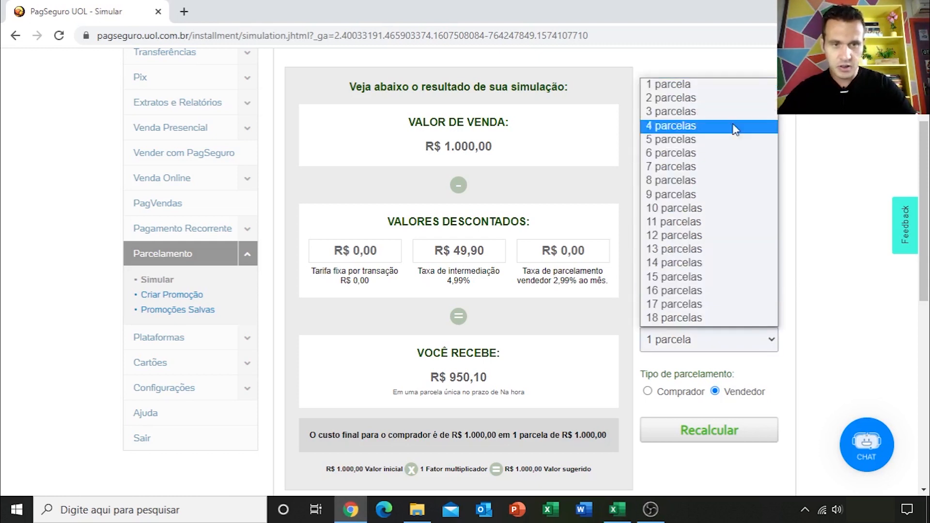
left_click(683, 236)
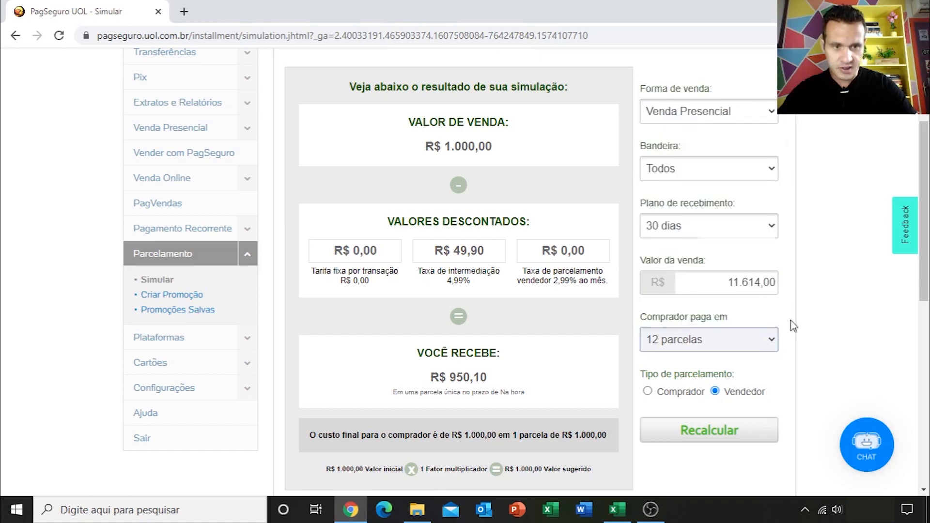
left_click(699, 430)
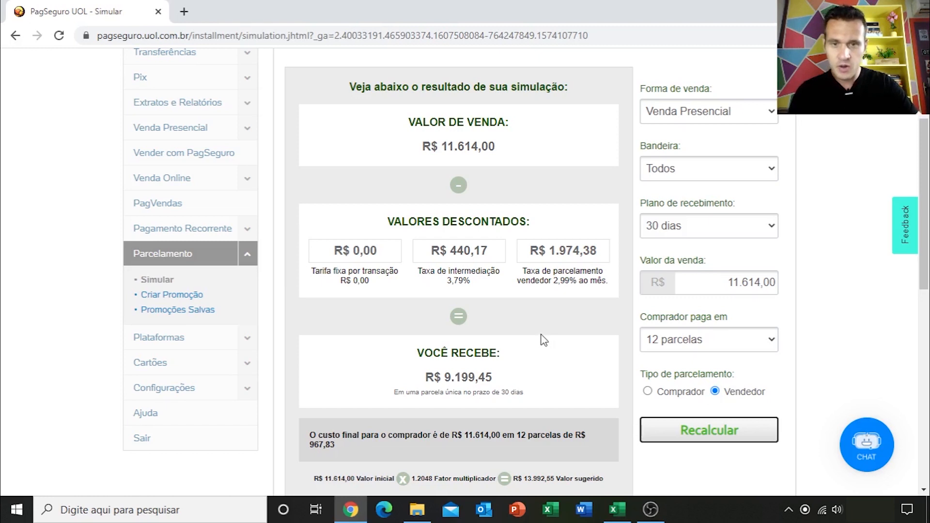
Examine the intermediation fee and the seller installment fee deducted in the 12-installment simulation
left_click_drag(432, 250, 496, 253)
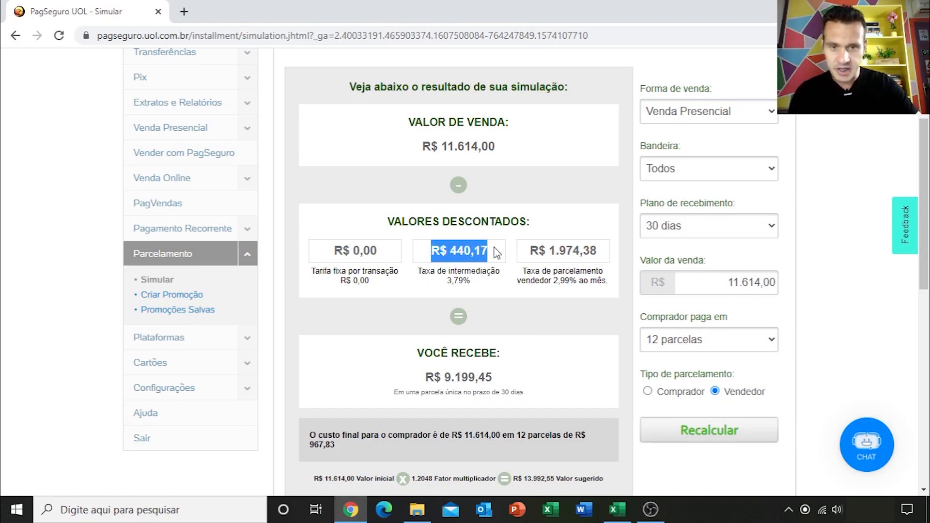
left_click(505, 254)
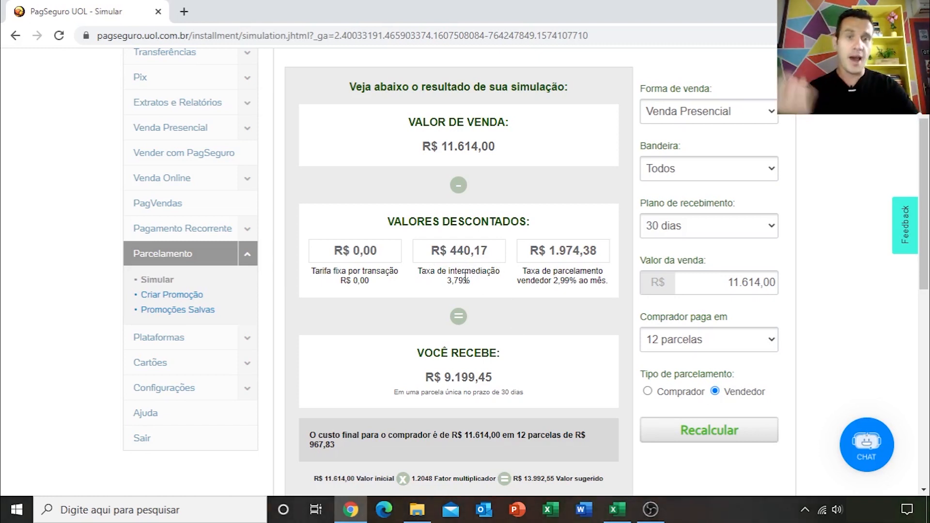
left_click_drag(529, 251, 599, 253)
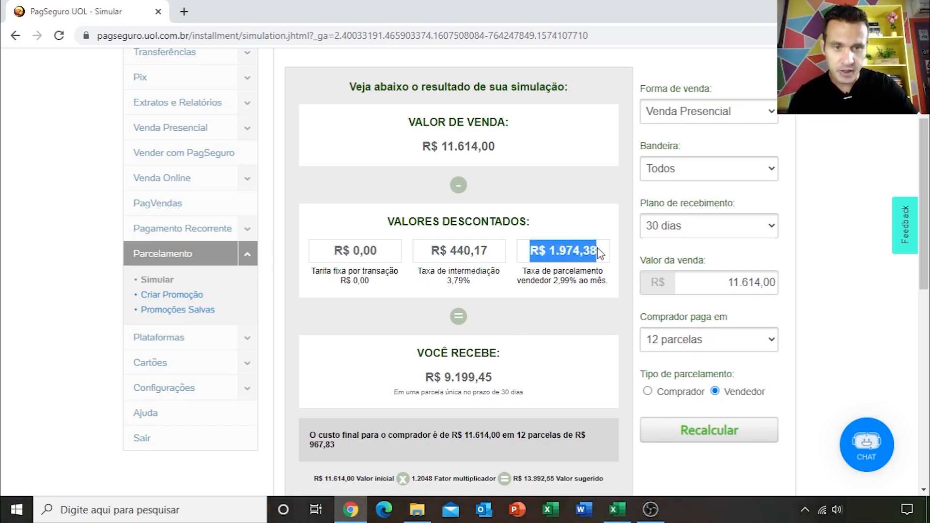
left_click(603, 257)
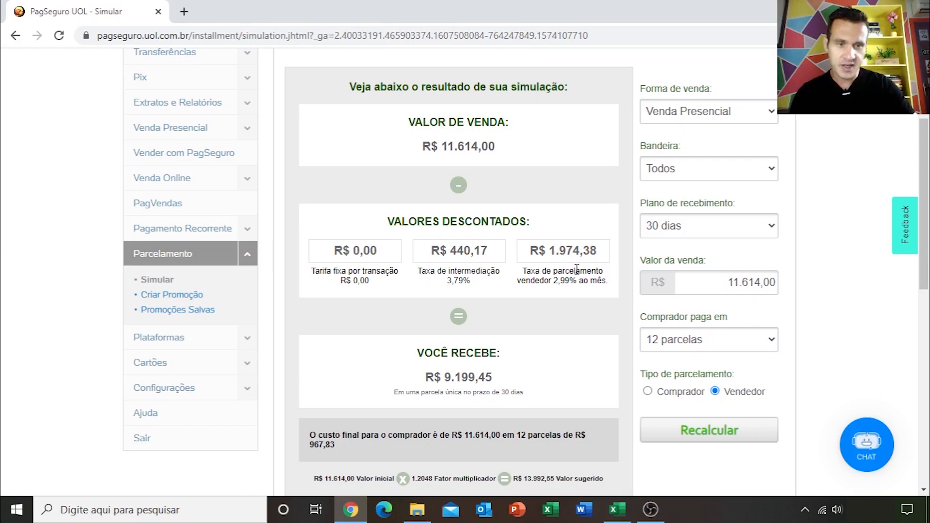
Simulate the same sale in 5 parcelas and examine the seller installment fee
left_click(772, 342)
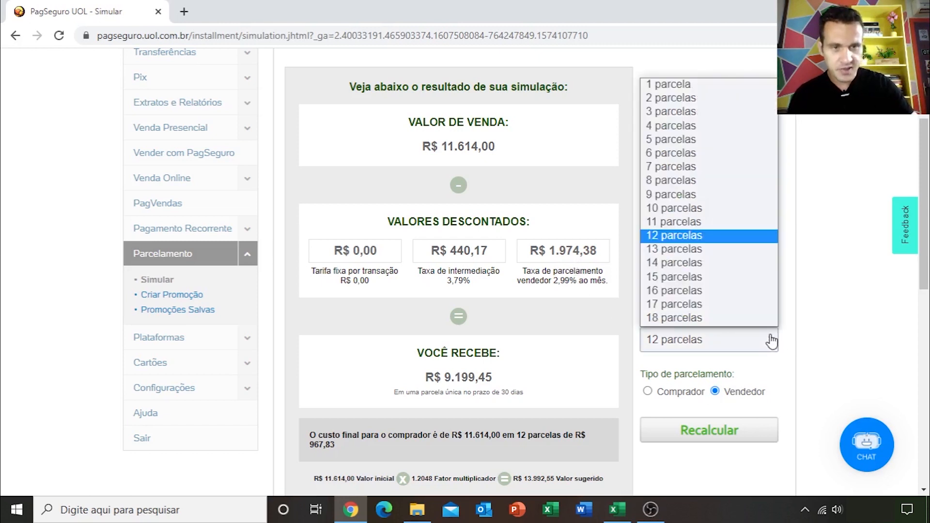
left_click(699, 141)
left_click(710, 430)
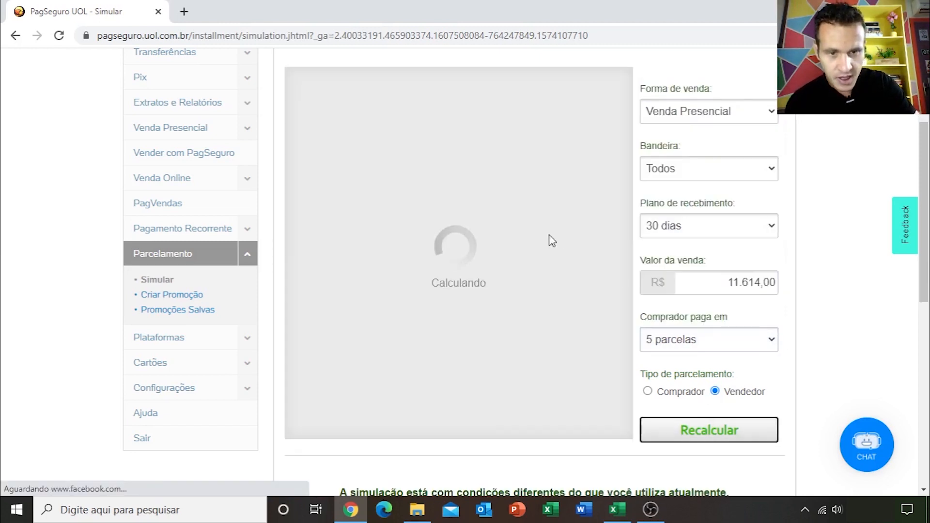
left_click_drag(552, 251, 598, 254)
Simulate the same sale in 10 parcelas and examine the seller installment fee
left_click(767, 345)
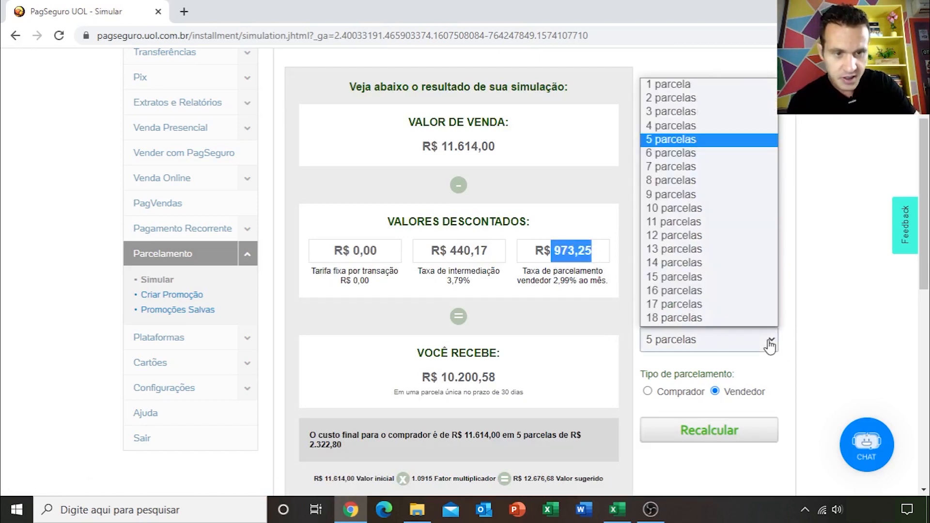
left_click(703, 213)
left_click(702, 431)
left_click_drag(531, 251, 597, 251)
left_click(597, 250)
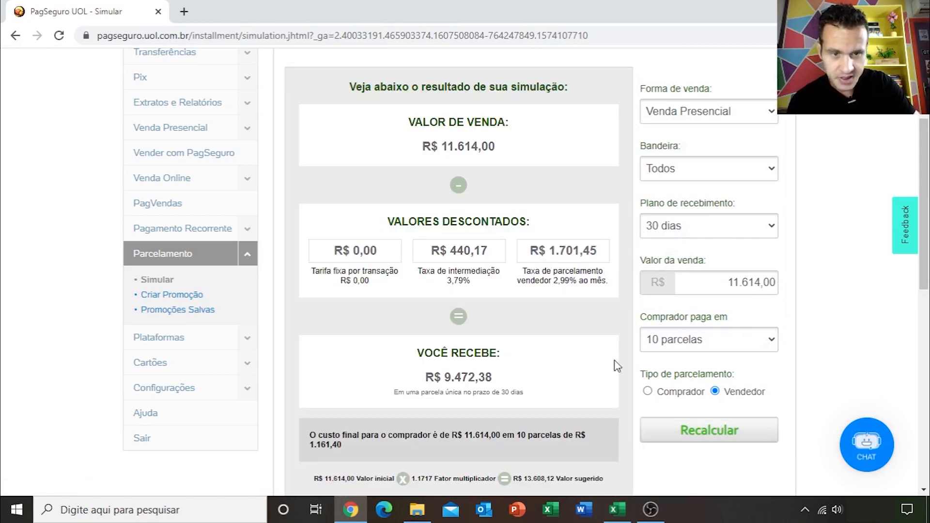
Recalculate the sale simulation with 12 parcelas and examine the intermediation fee
left_click(770, 345)
left_click(693, 235)
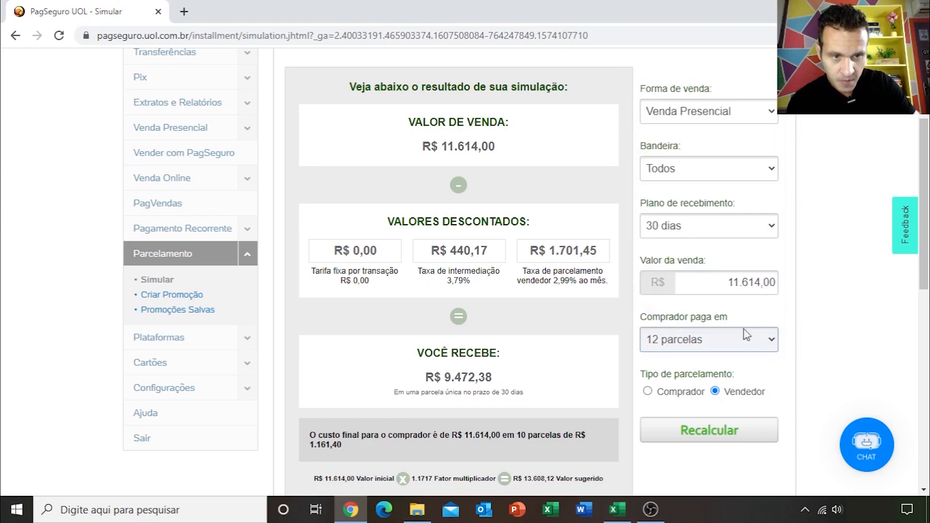
left_click(714, 435)
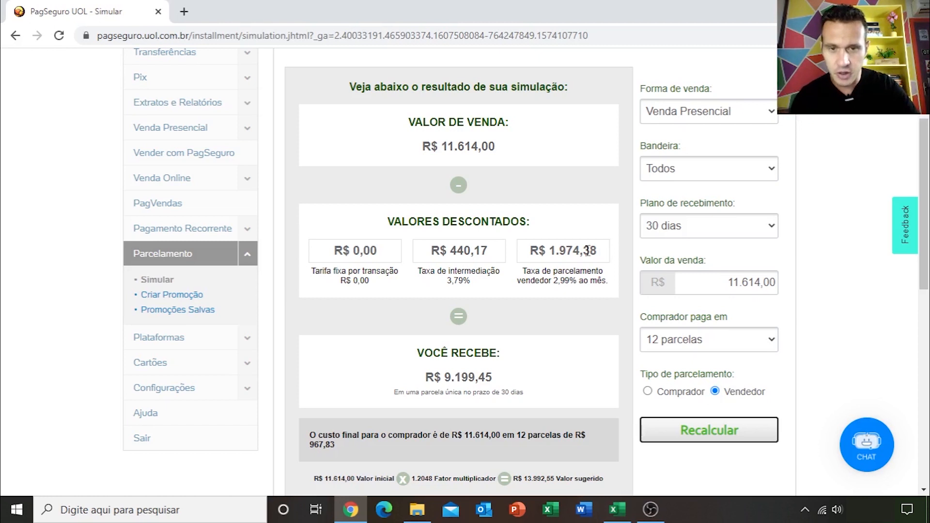
left_click_drag(431, 250, 490, 252)
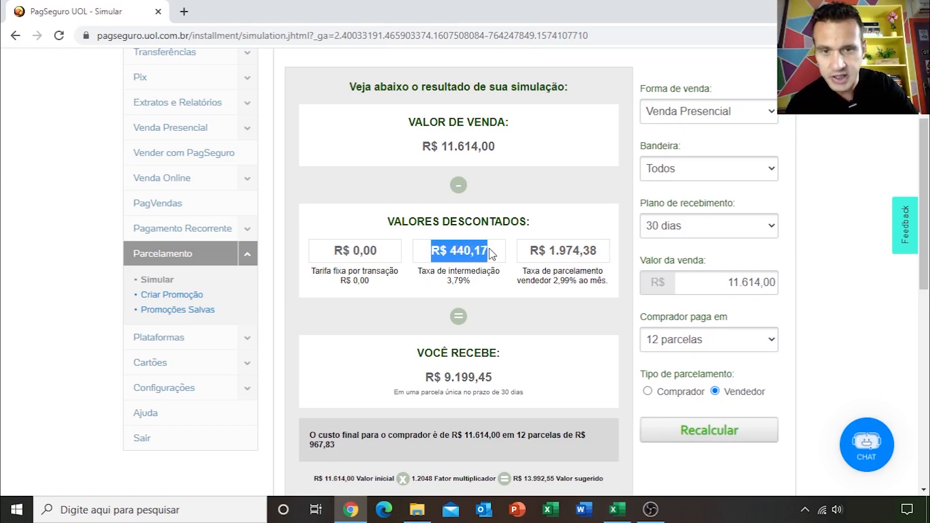
left_click(514, 252)
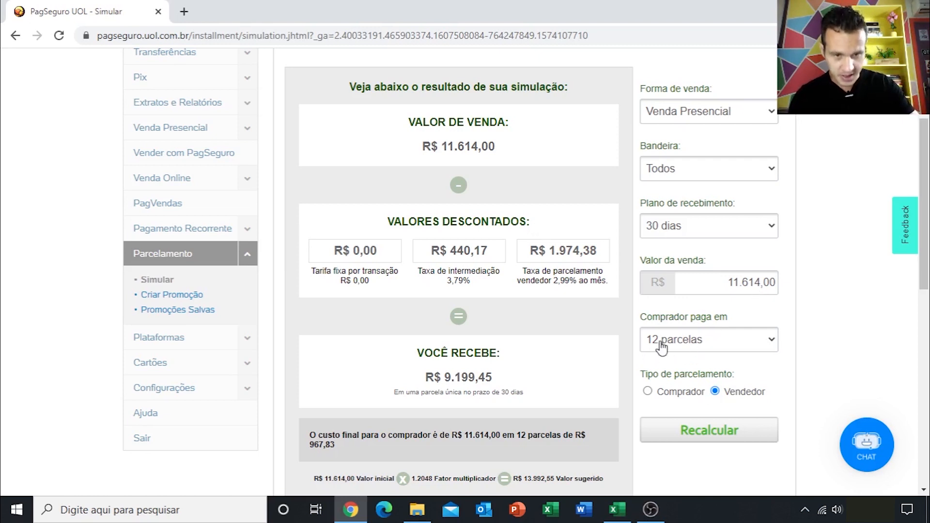
Switch back to the Excel price table and enter the simulated seller installment fee, 1974, in cell D35 of the P2 12x row
left_click_drag(529, 250, 602, 253)
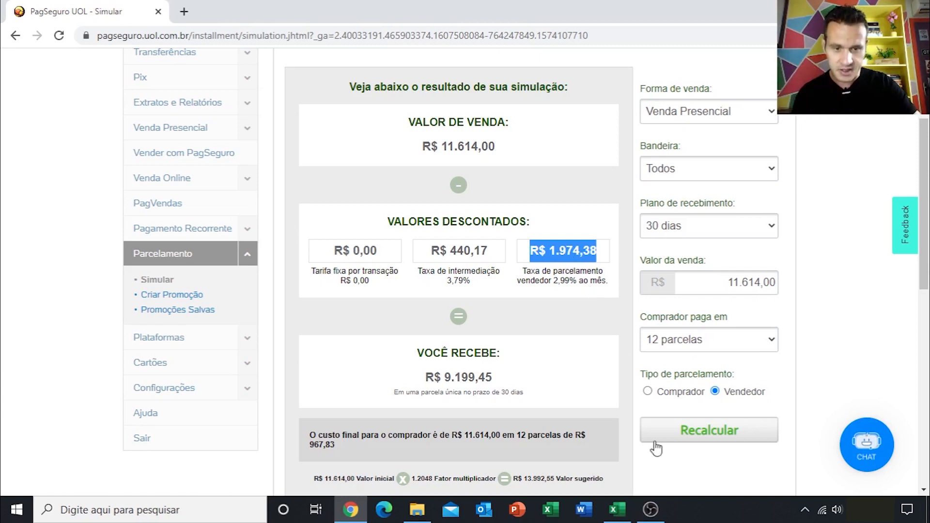
left_click(617, 509)
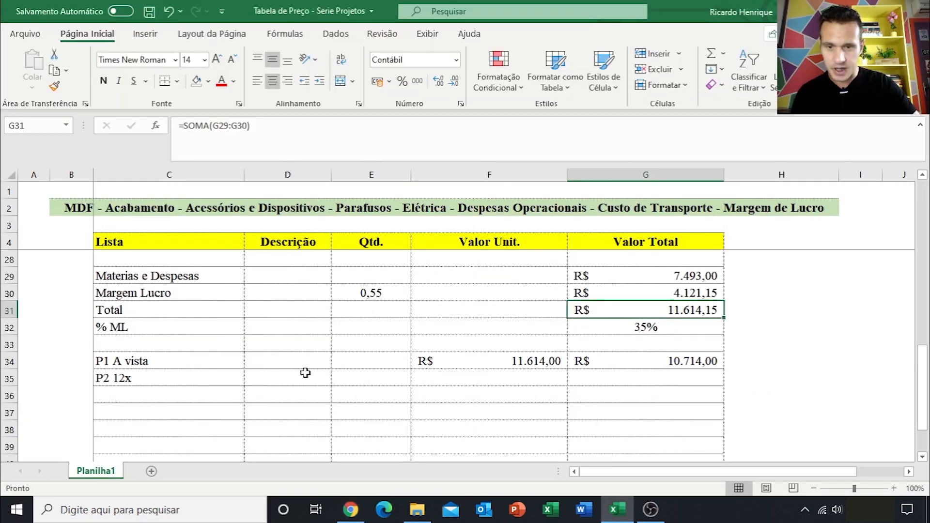
left_click(324, 380)
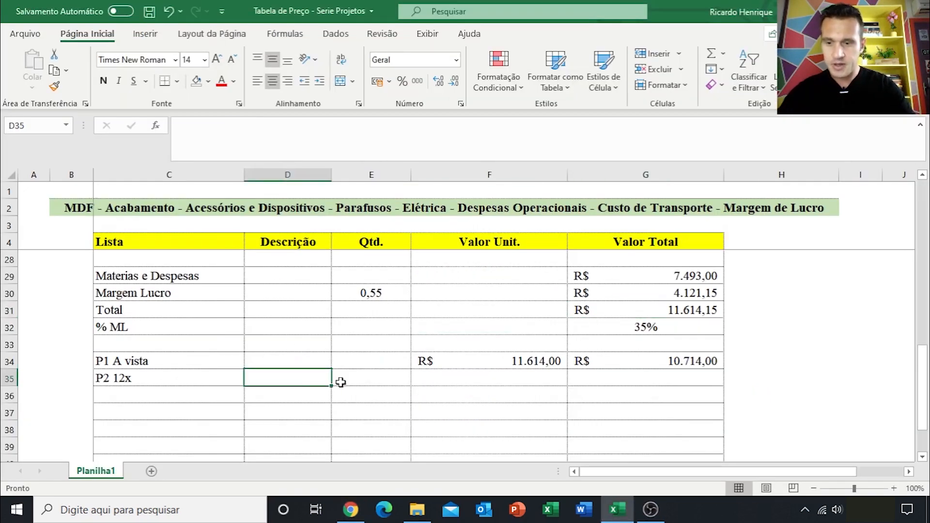
type("1974")
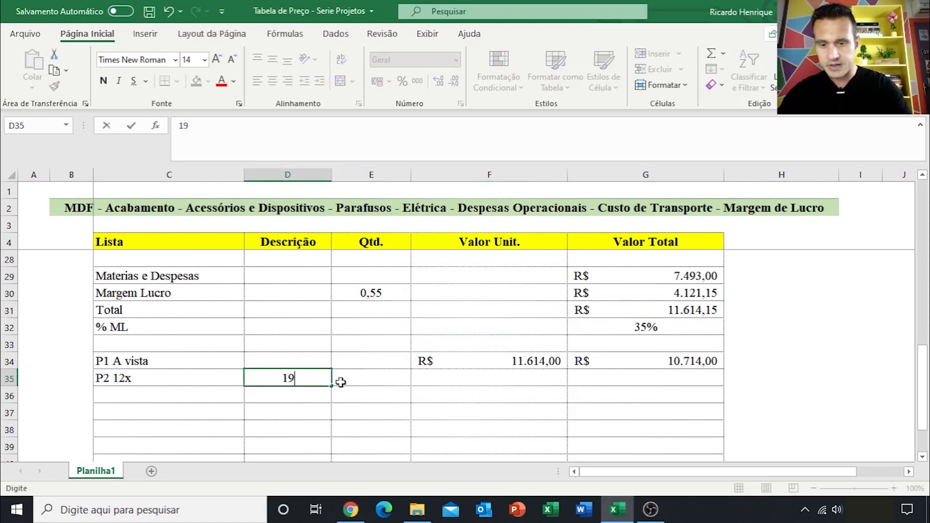
key("Return")
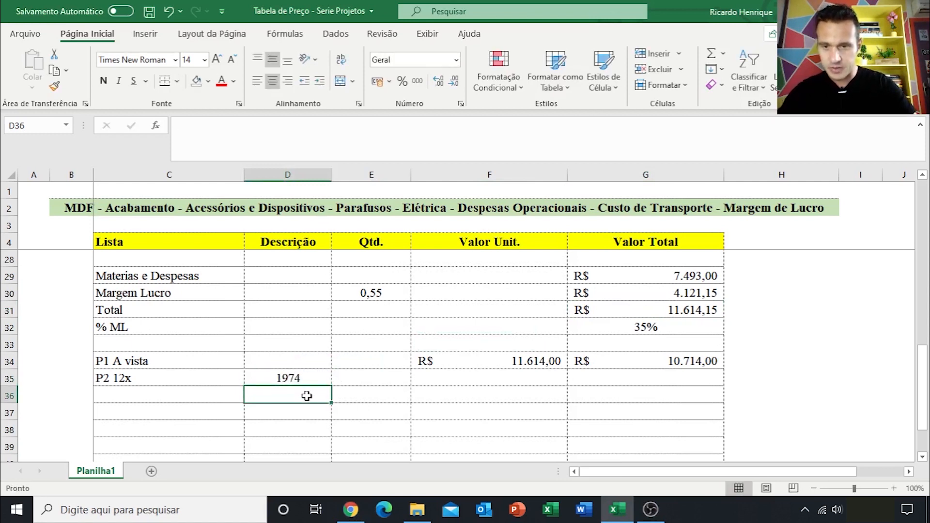
Format cells D35 to G35 of the P2 12x row in the accounting currency format (R$)
left_click_drag(298, 379, 644, 380)
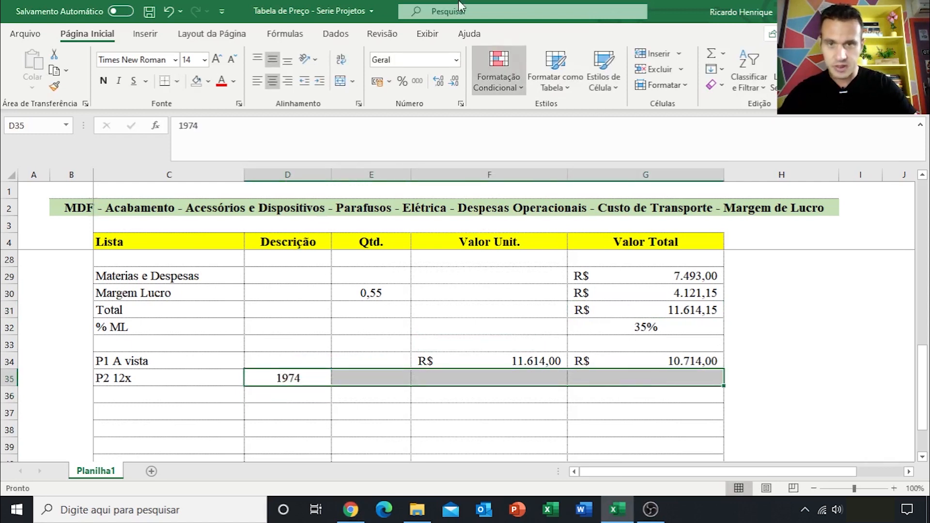
left_click(378, 81)
left_click(371, 378)
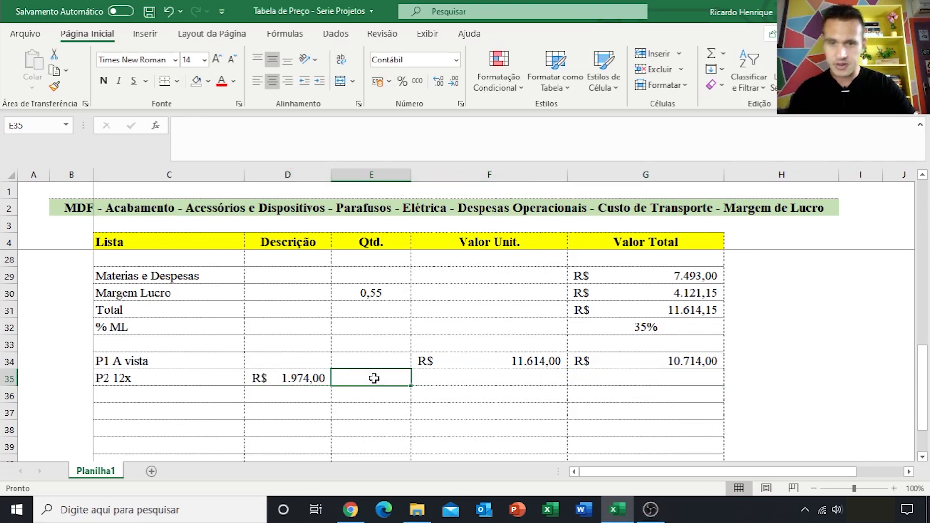
left_click(285, 378)
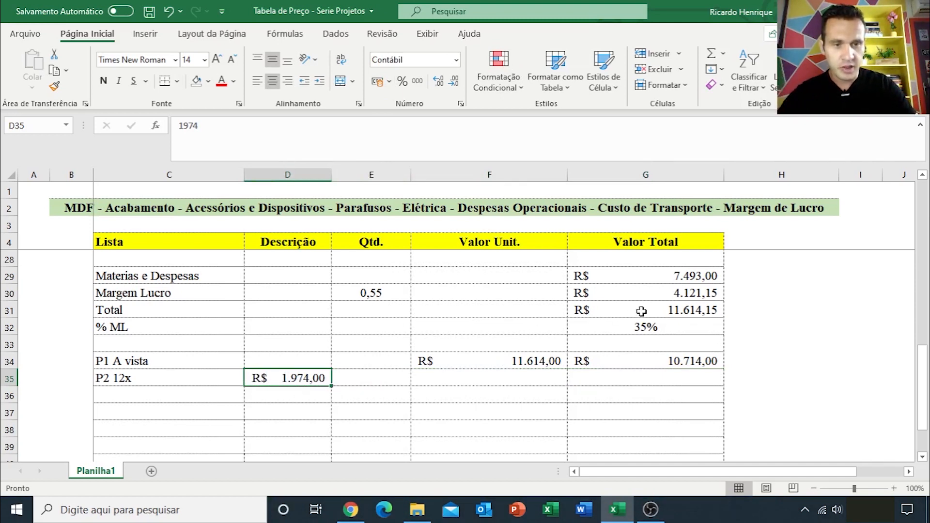
Enter the project price, 11614, in cell E35 of the P2 12x row
left_click(379, 376)
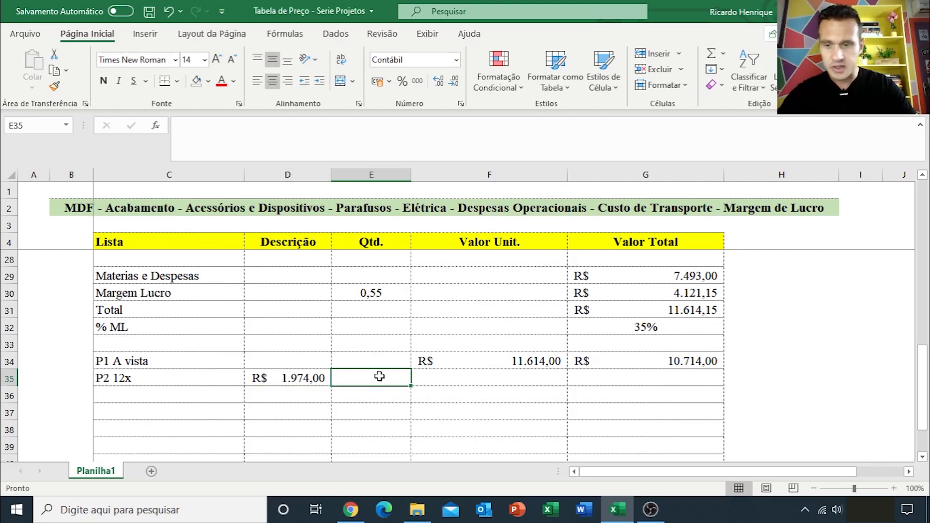
type("11614")
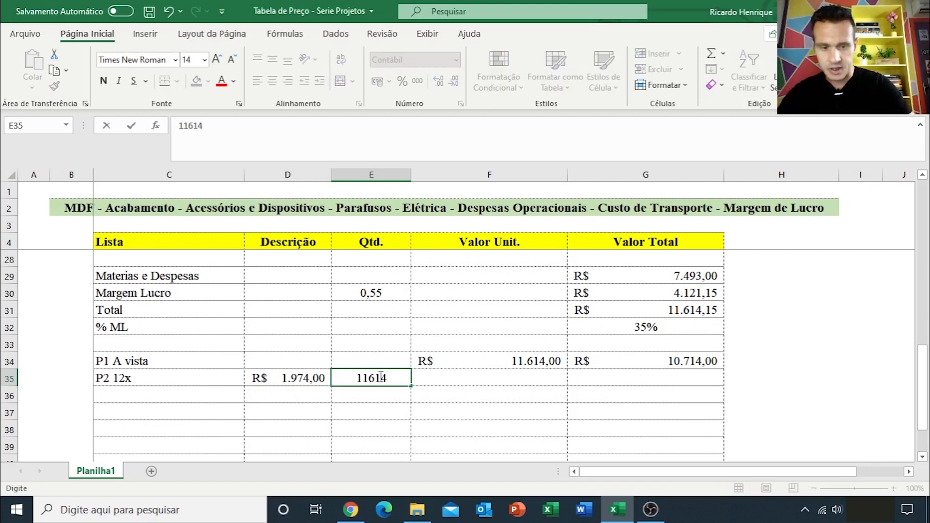
key("Return")
Add the card fee and project price in cell F35 with =SOMA(D35:E35)
left_click_drag(301, 379, 383, 380)
left_click(454, 379)
type("=")
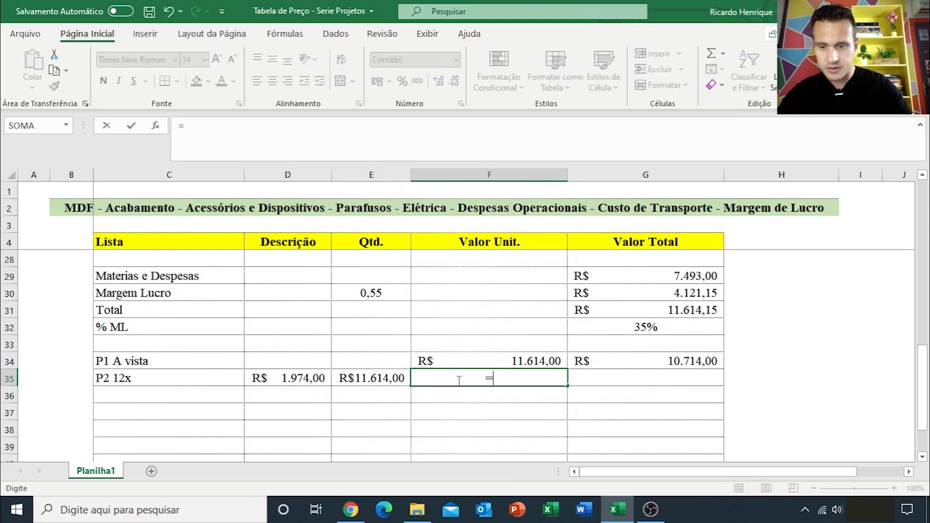
type("soma")
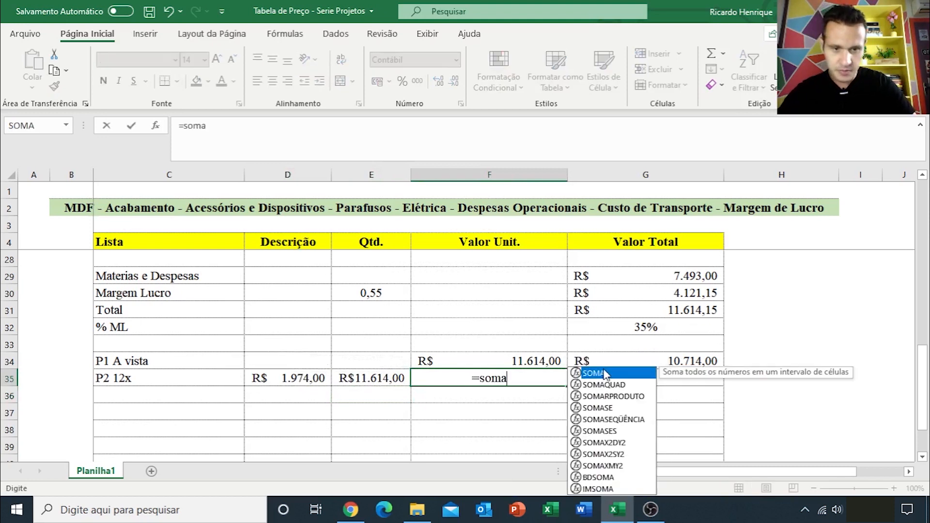
key("Tab")
left_click_drag(307, 380, 338, 380)
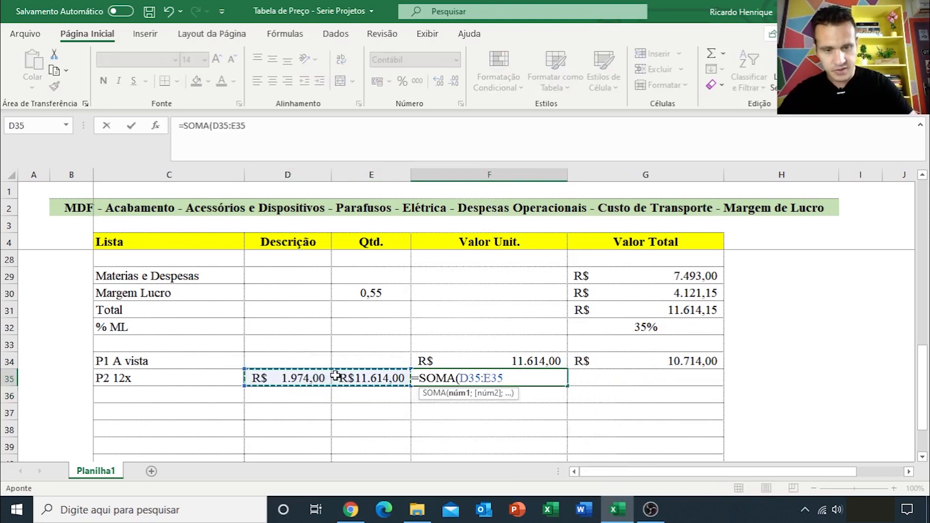
key("Return")
left_click(494, 379)
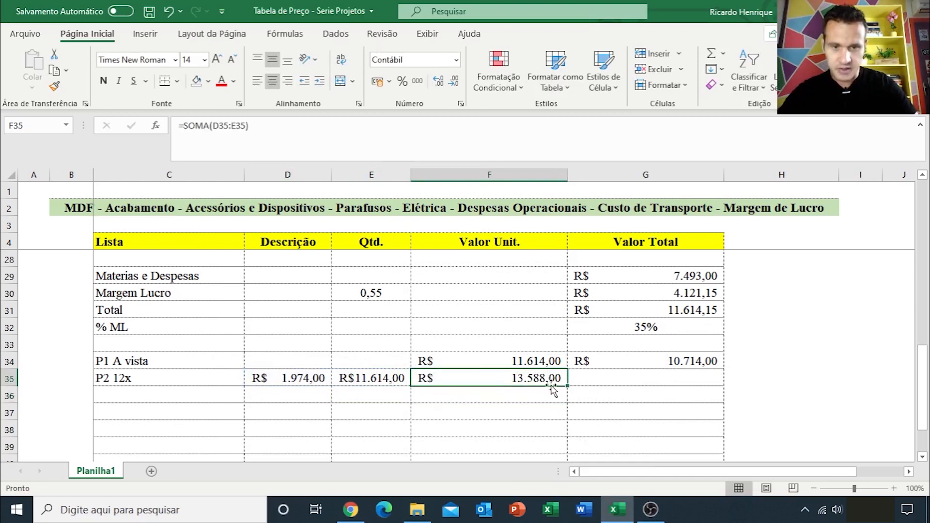
Calculate the 12x installment amount in cell G35 with the formula =F35/12
left_click(627, 379)
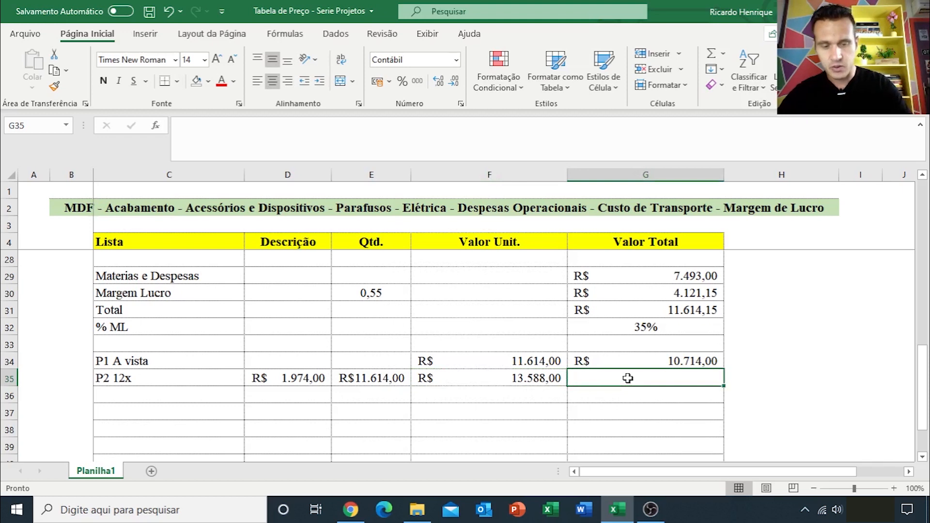
type("=")
left_click(535, 382)
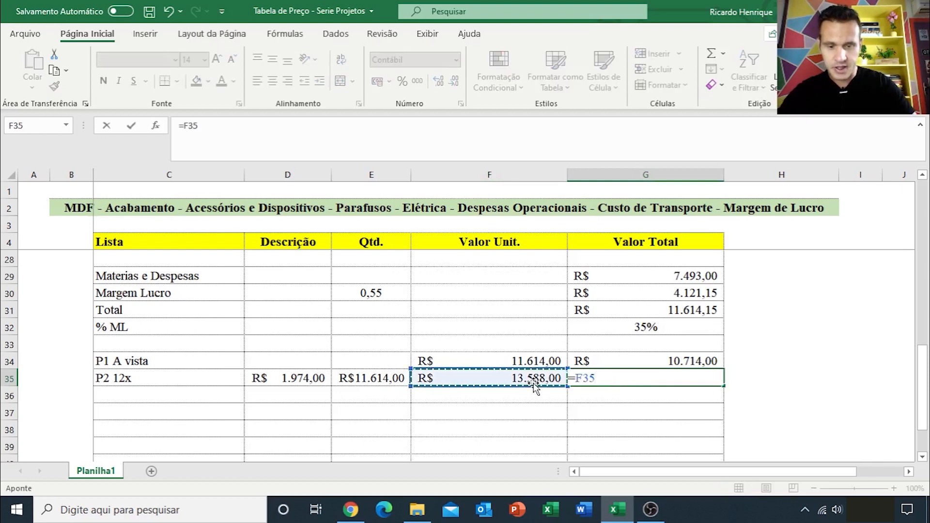
type("/12")
key("Return")
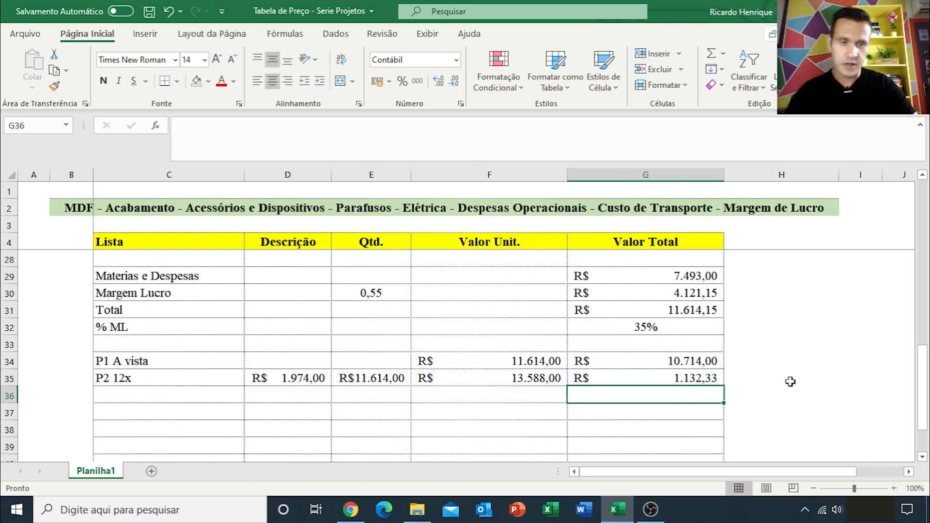
left_click(756, 380)
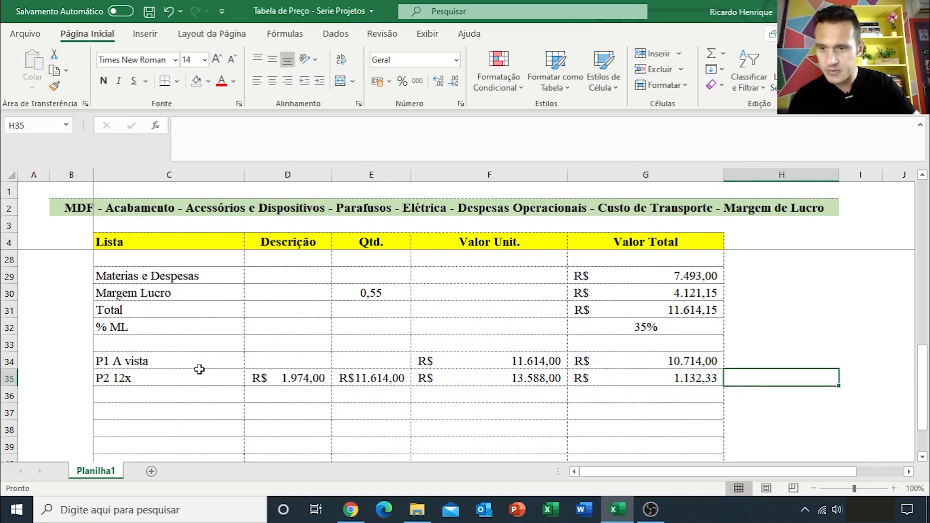
left_click(158, 380)
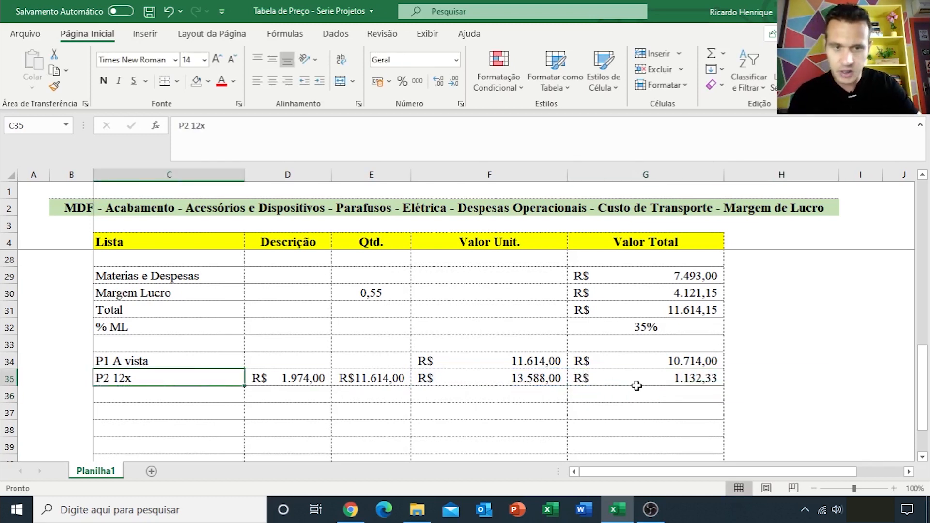
left_click(660, 378)
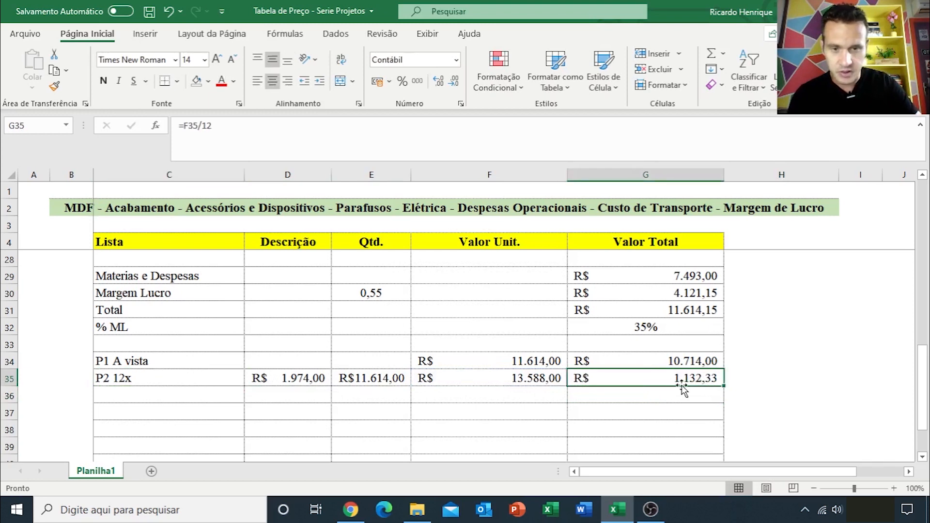
left_click(481, 376)
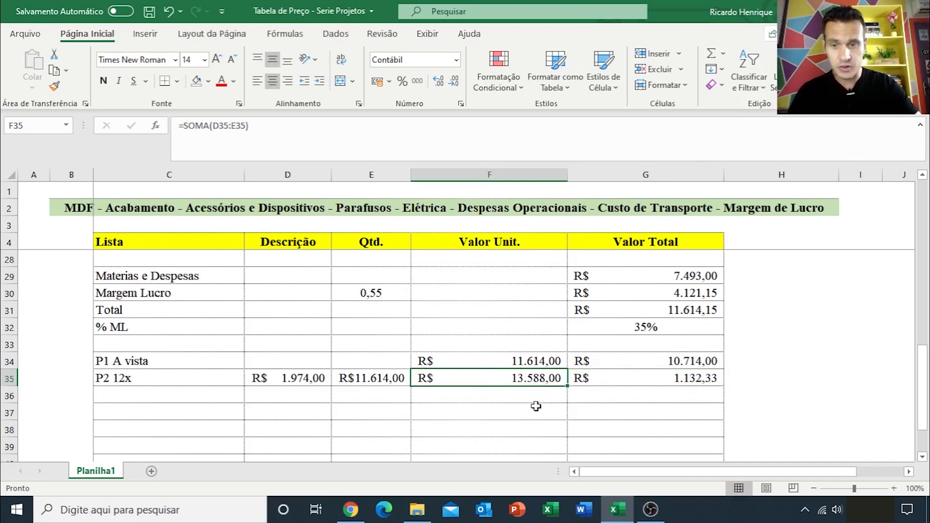
Label a third payment option P3 in cell C36, below the P2 12x row
left_click(142, 393)
type("P")
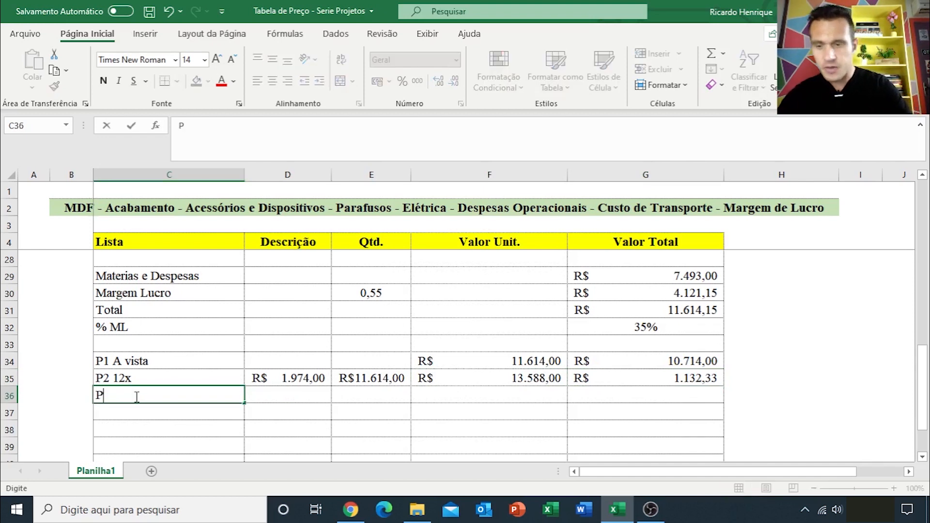
type("3")
key("Return")
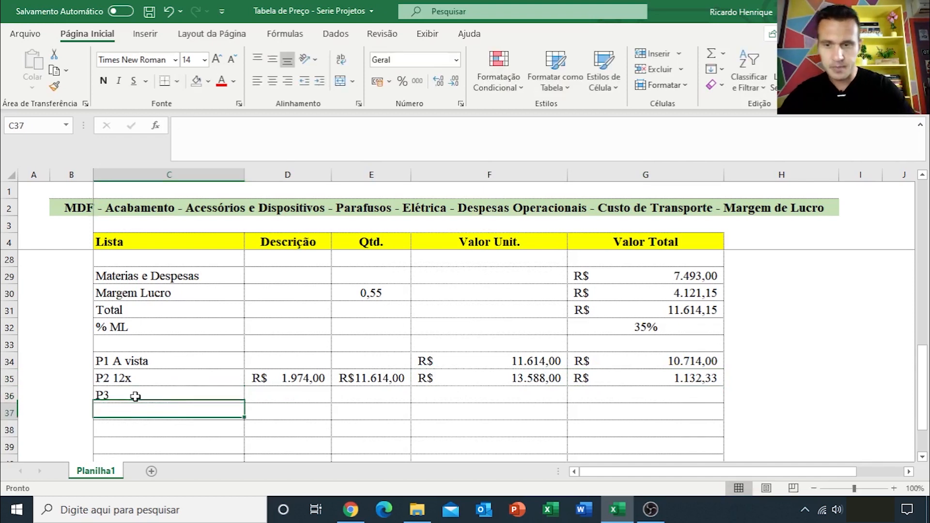
Enter the P3 payment stages Entrada, Materias and Parcelas in cells F36, F37 and F38
left_click(268, 396)
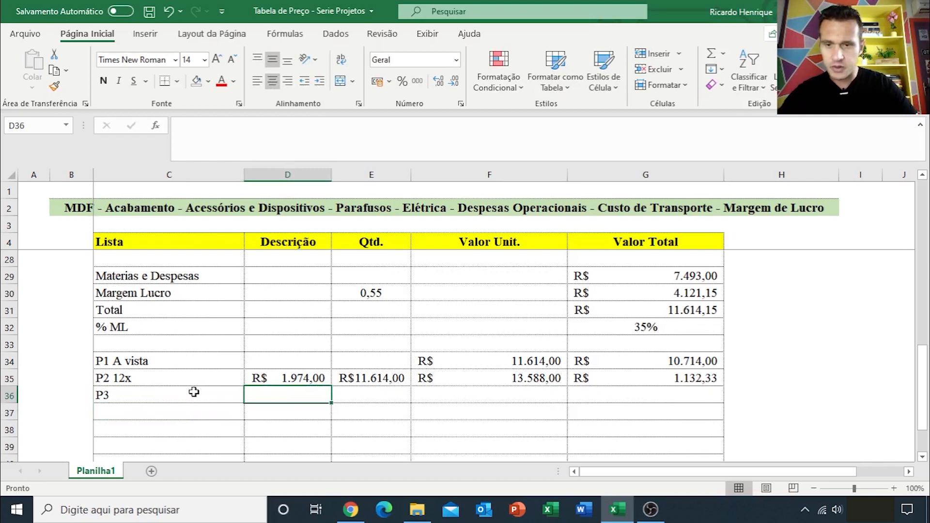
left_click(452, 394)
type("Entrada")
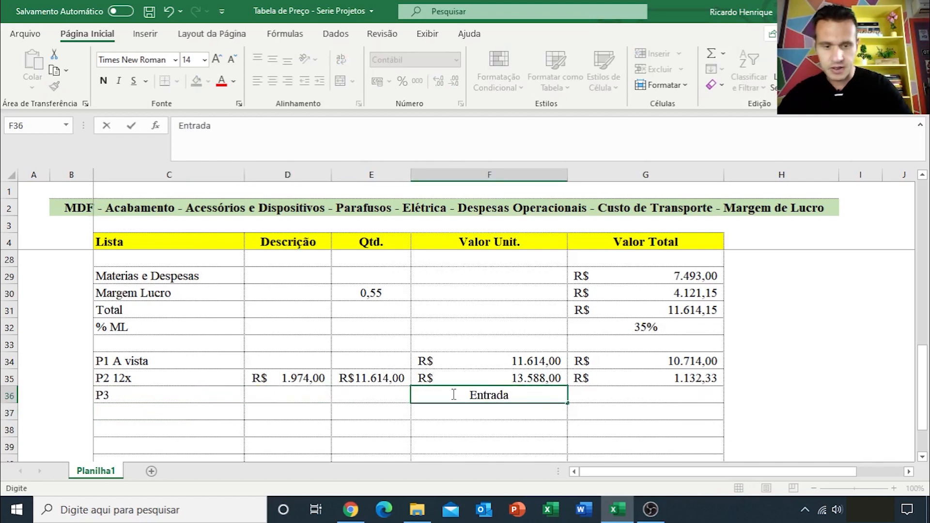
key("Return")
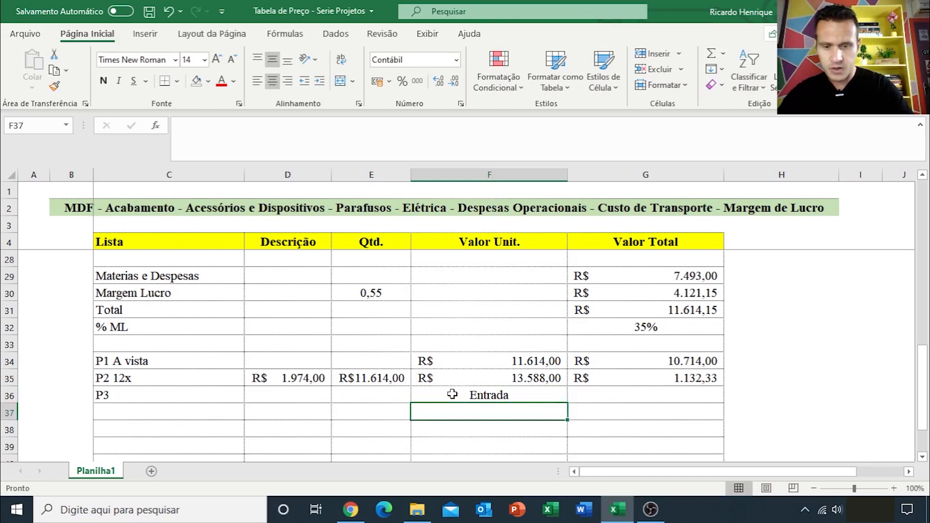
type("Materias")
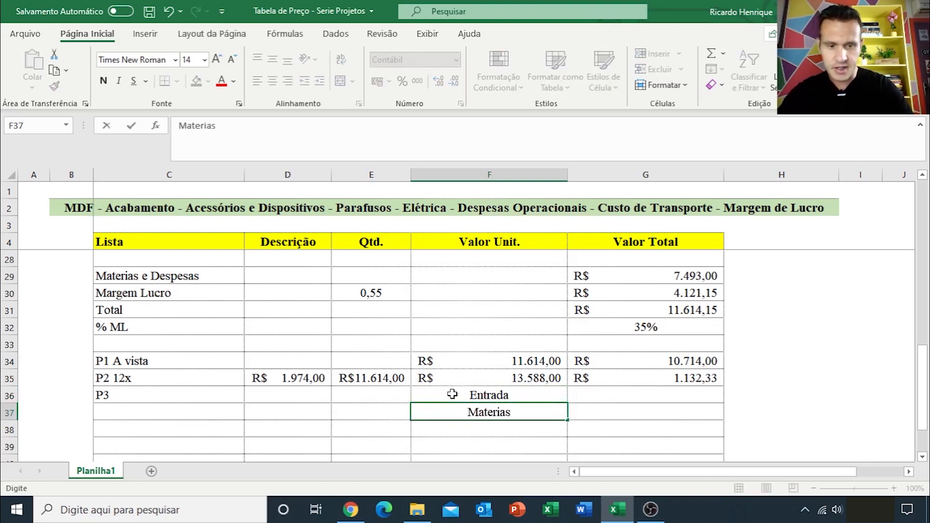
key("Return")
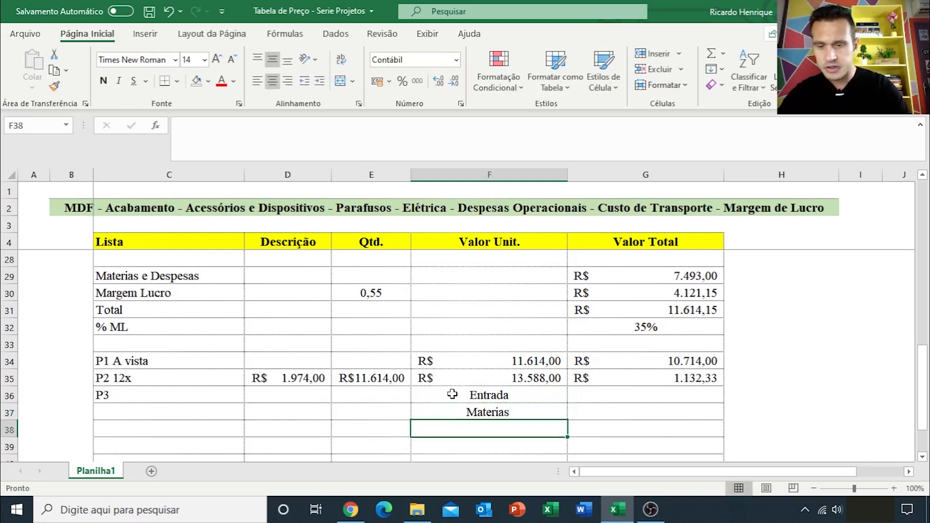
type("Pro")
key("BackSpace")
key("BackSpace")
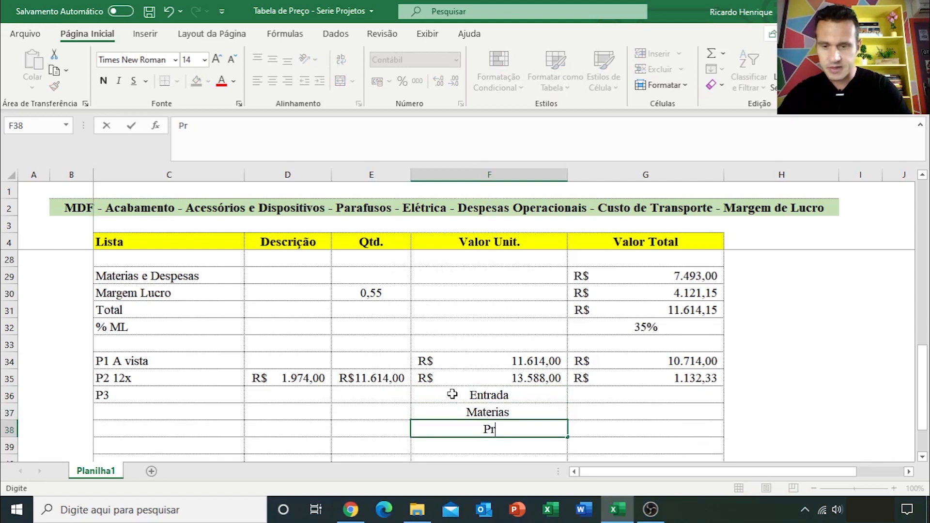
type("arcelas")
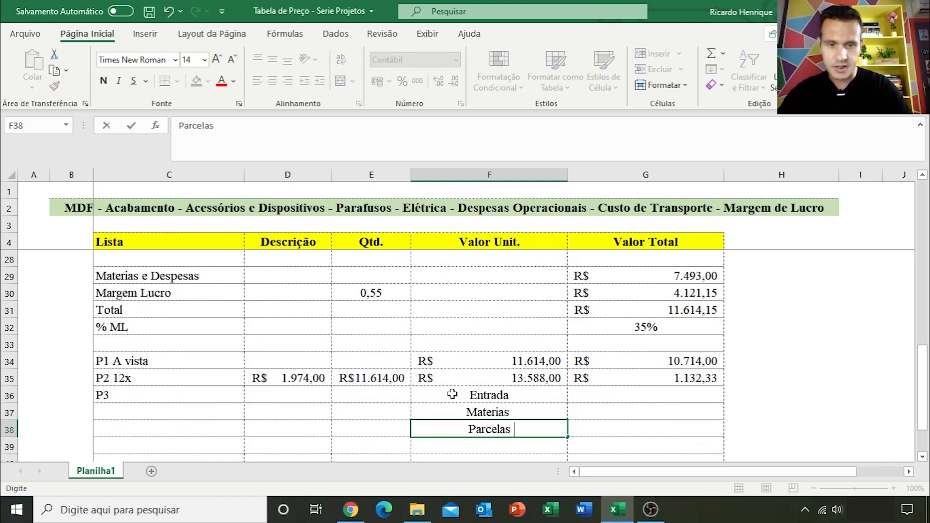
key("Return")
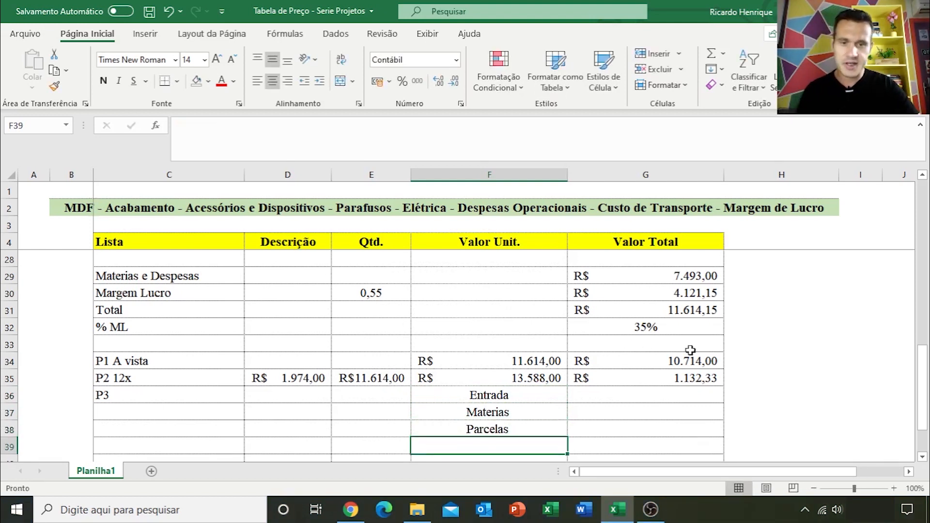
Examine the Mão Obra Ajudante, Valor Frete and Combustivel e Alimentação cost rows to consider the P3 down payment
scroll(687, 354, "down", 1)
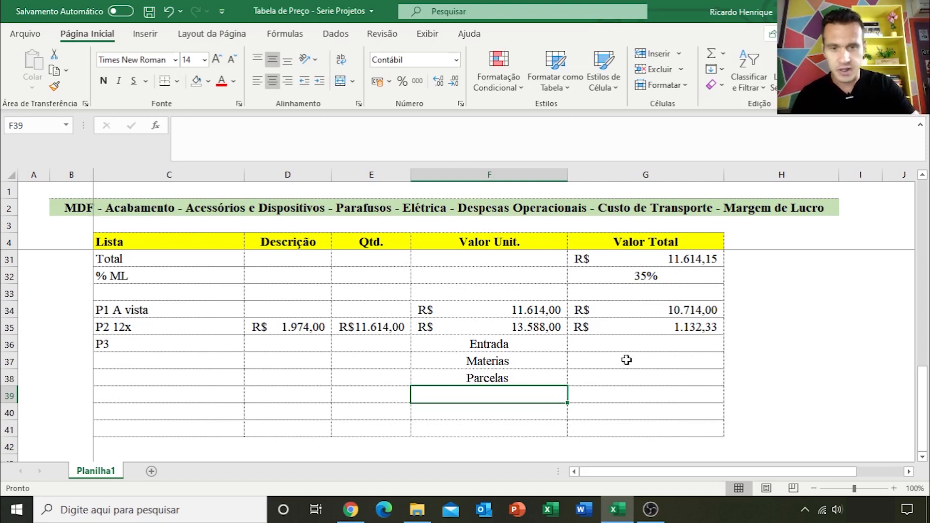
left_click(580, 346)
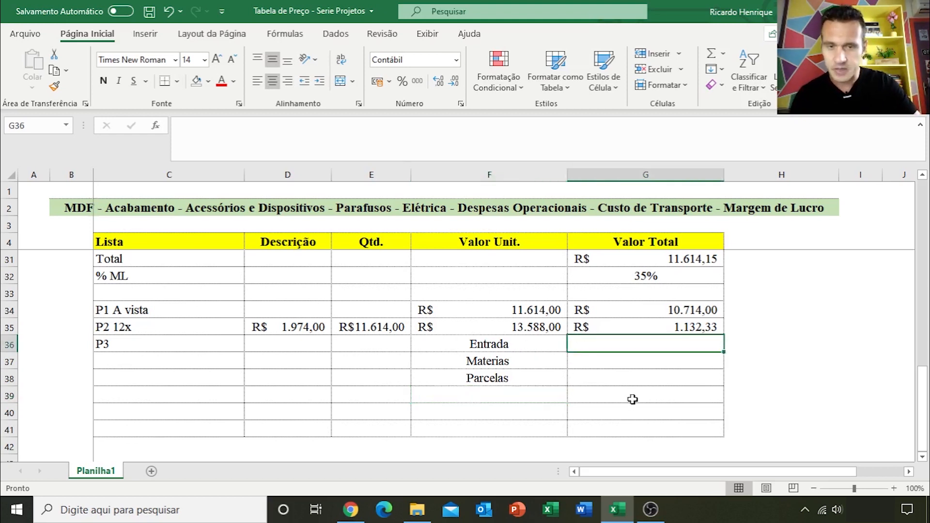
scroll(631, 398, "up", 1)
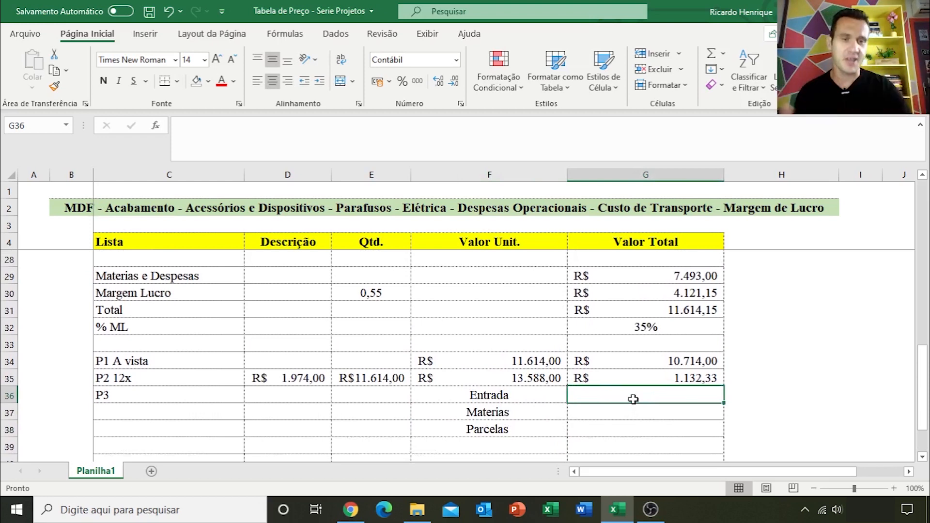
scroll(633, 398, "up", 4)
scroll(635, 393, "down", 2)
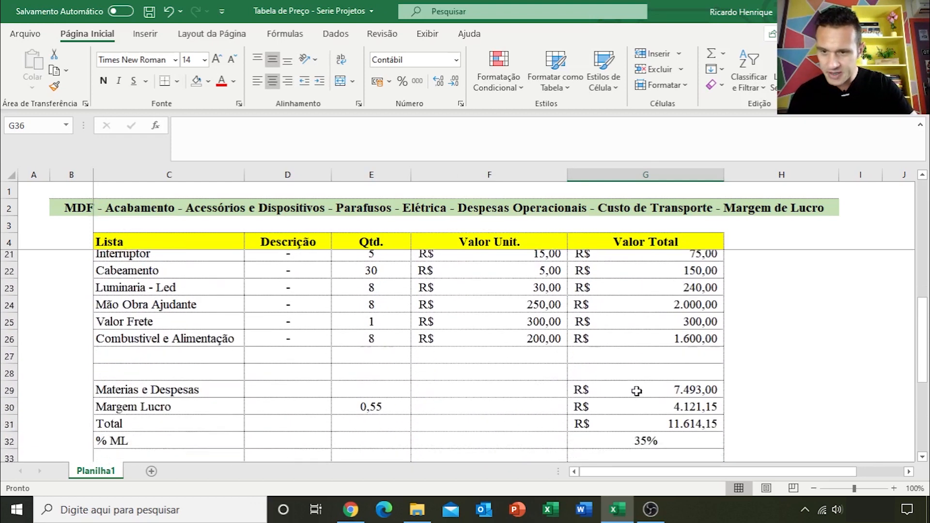
scroll(637, 389, "up", 1)
scroll(347, 379, "down", 1)
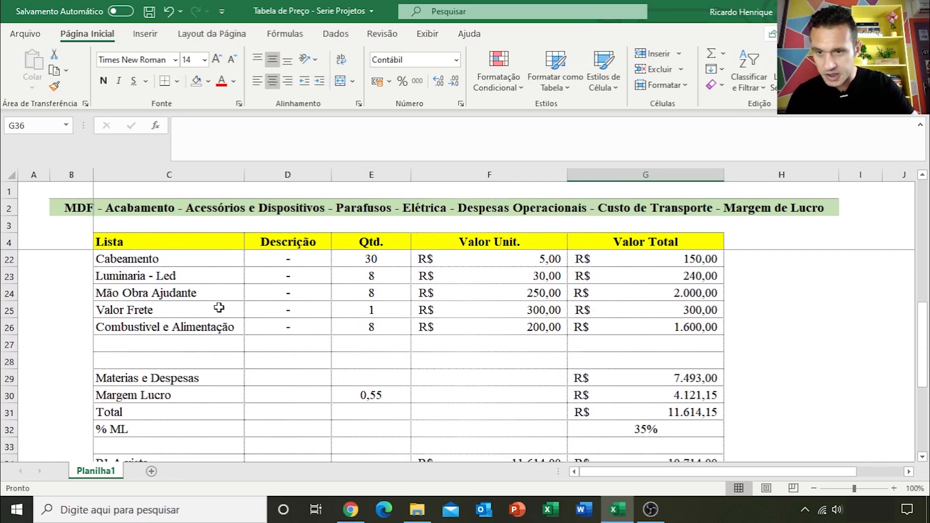
left_click(197, 293)
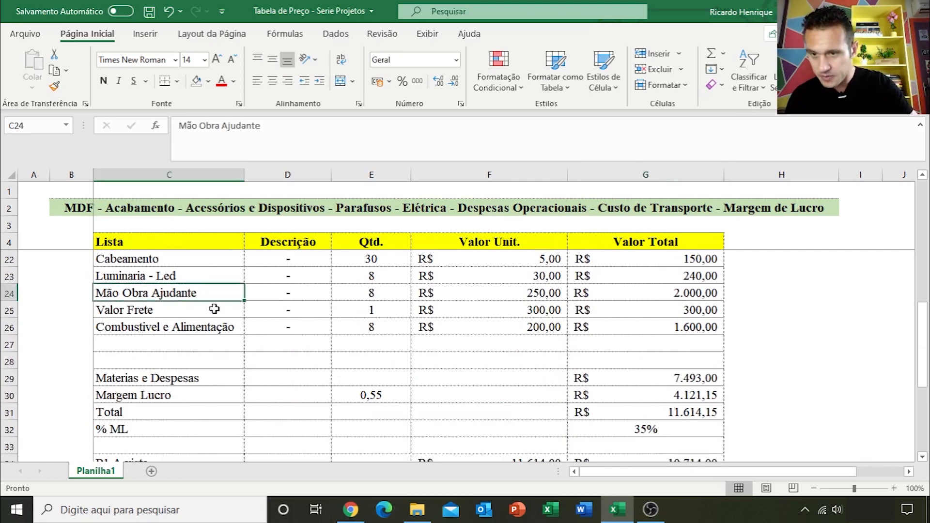
left_click(214, 308)
left_click(231, 324)
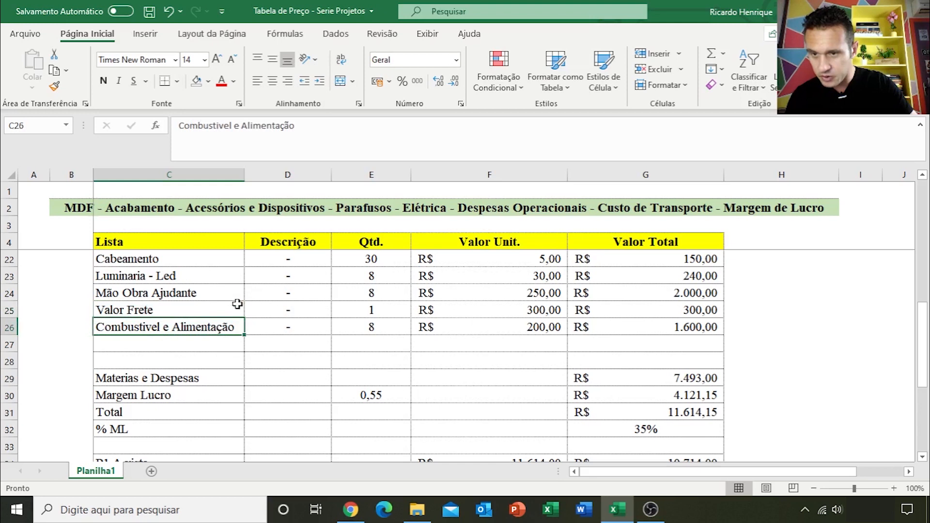
left_click(218, 295)
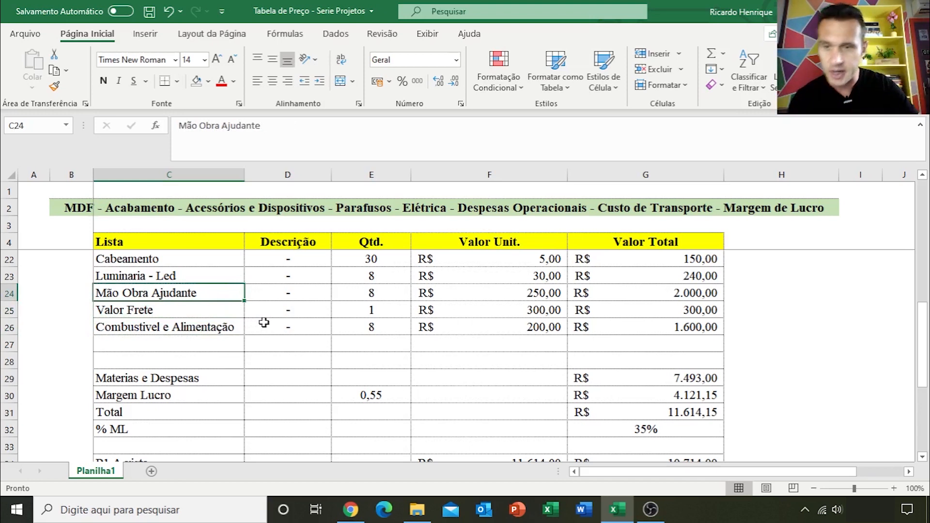
left_click_drag(216, 292, 709, 327)
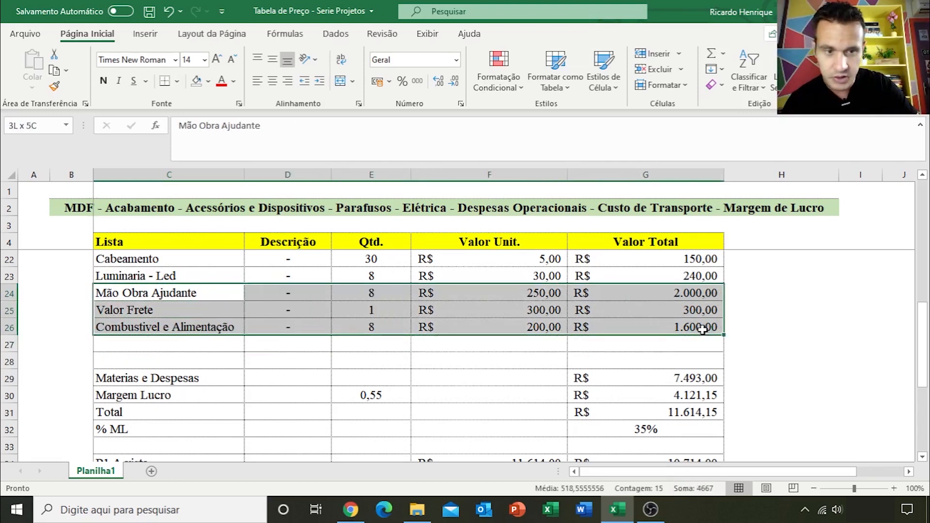
Fill the Mão Obra Ajudante, Valor Frete and Combustivel e Alimentação rows (C24:G26) with a medium blue theme colour
left_click(209, 81)
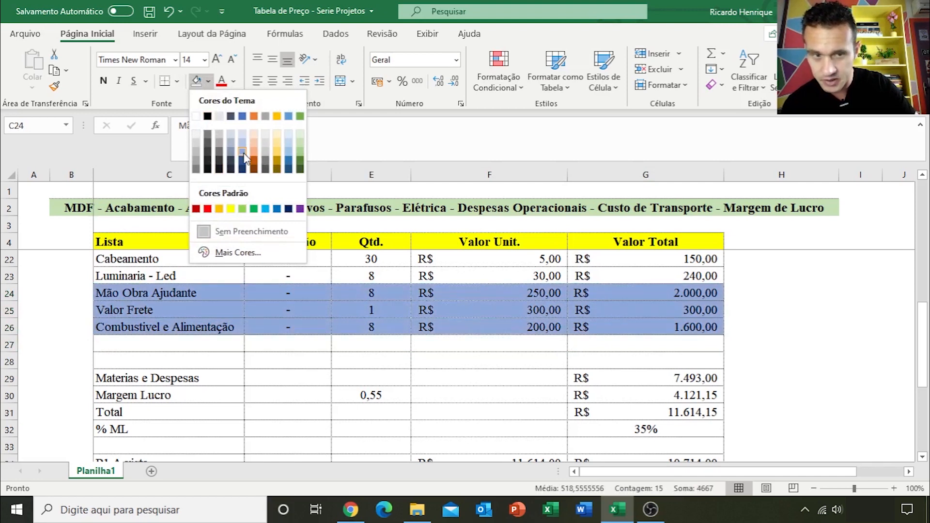
left_click(243, 155)
left_click(767, 359)
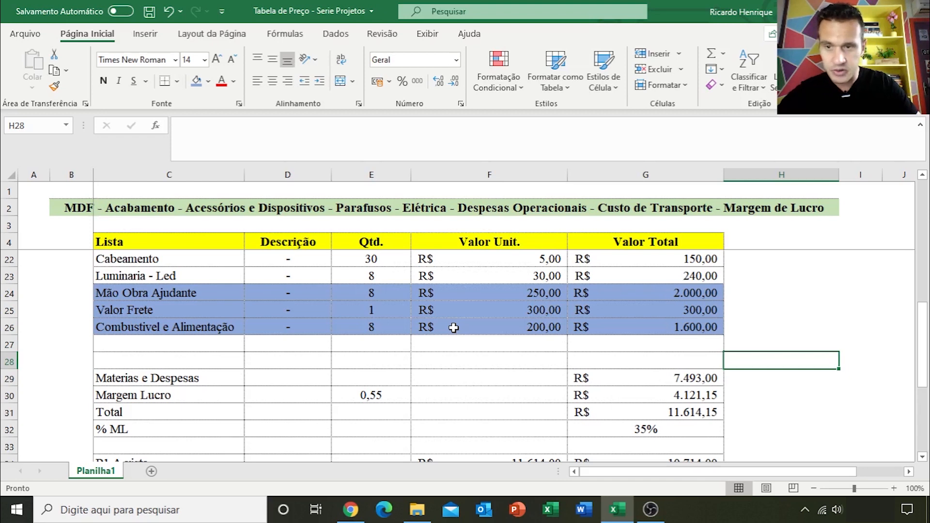
Check the sum of the blue cost rows' totals in G24:G26 and enter 3900 as the P3 Entrada in cell G36
left_click_drag(700, 296, 705, 325)
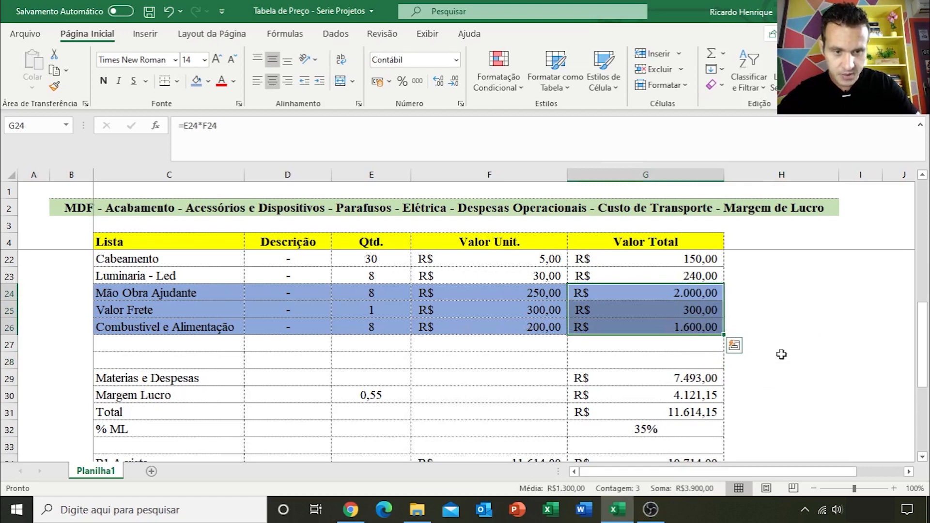
scroll(781, 355, "down", 3)
left_click(666, 349)
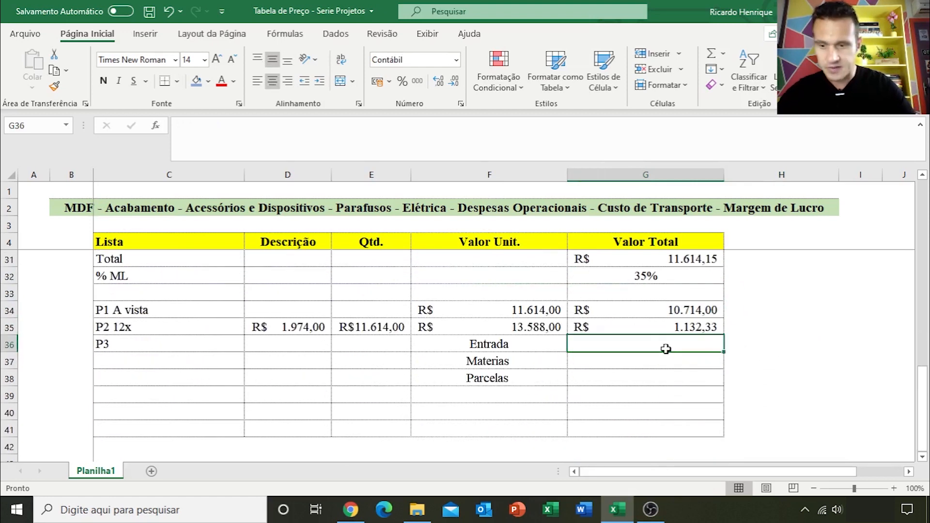
type("3900")
key("Return")
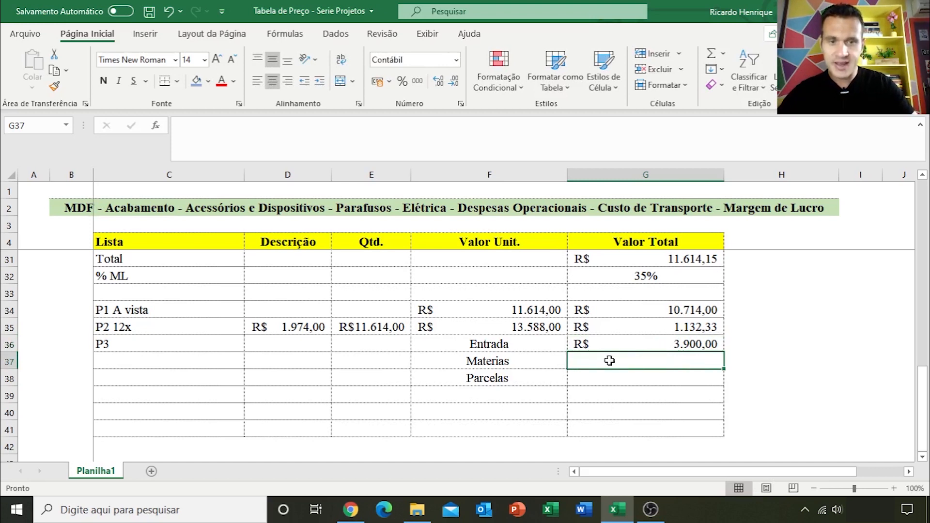
Check the sum of the material totals from Chapa MDF to Luminaria - Led and enter 3593 for Materias in cell G37
scroll(609, 360, "up", 6)
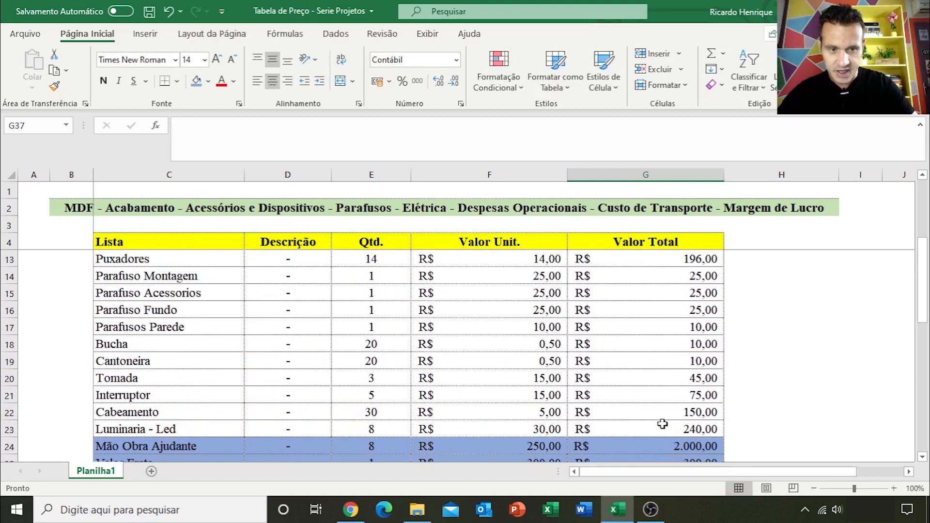
left_click_drag(650, 430, 657, 257)
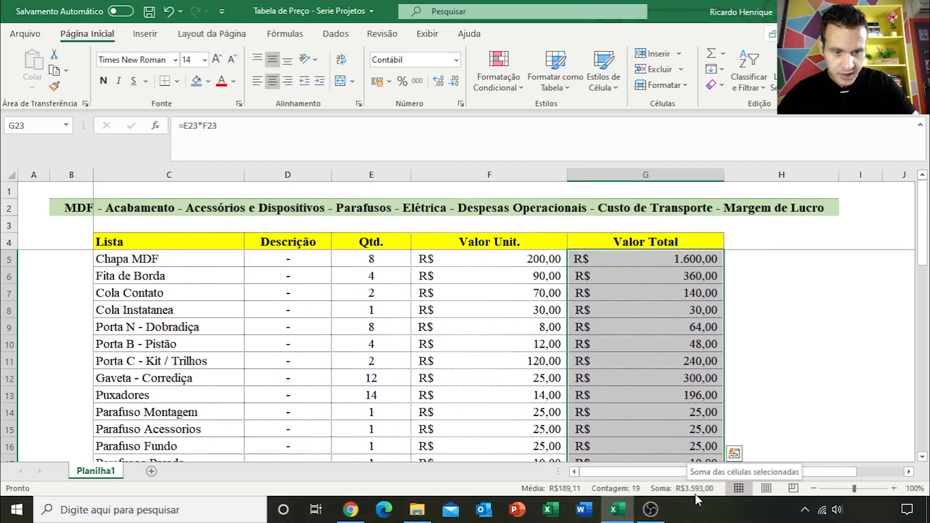
scroll(765, 358, "down", 9)
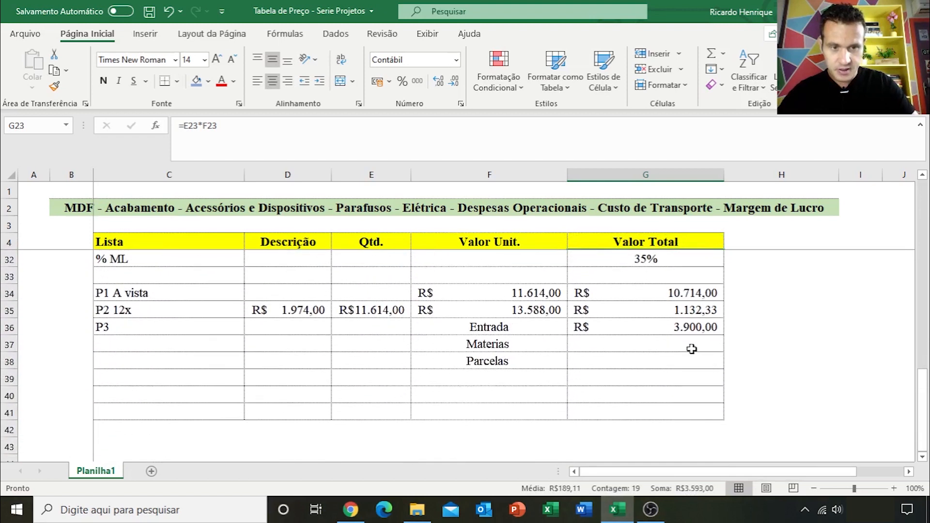
left_click(677, 345)
type("3593")
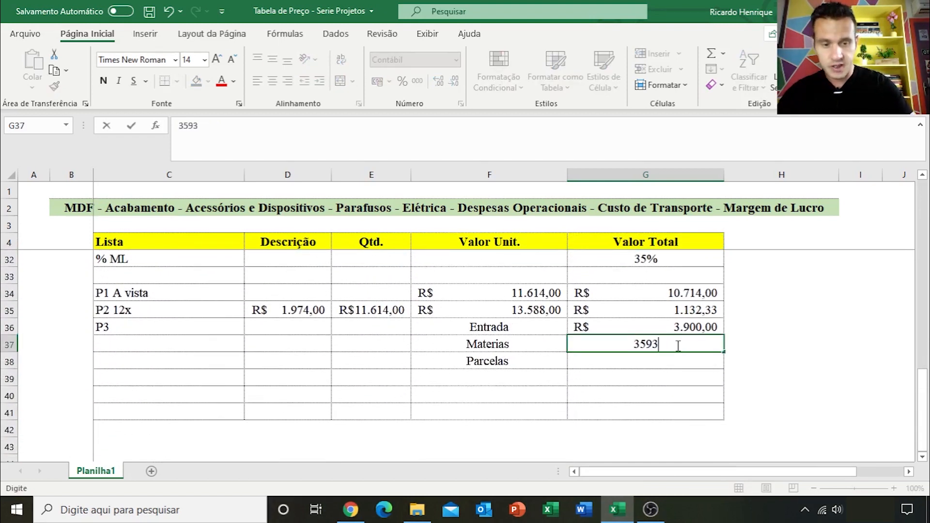
key("Return")
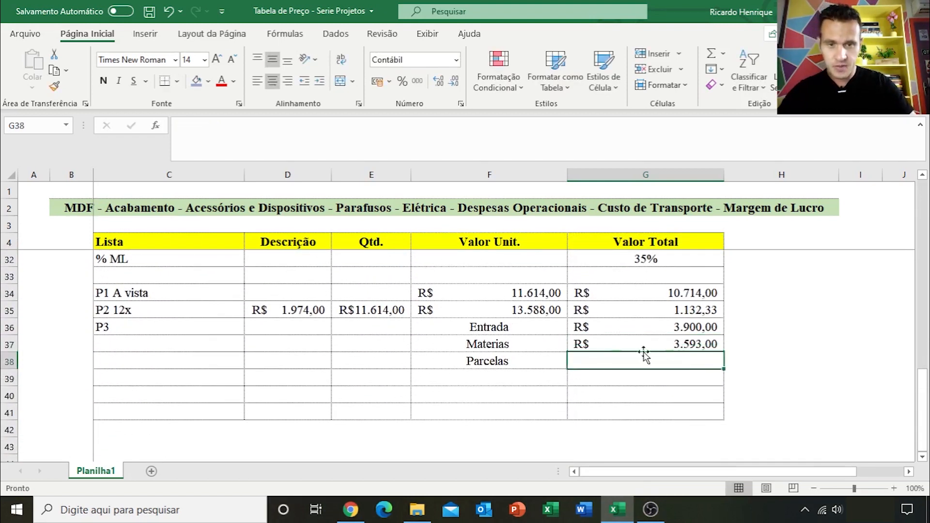
Review the Entrada and Materias amounts of the P3 payment option
left_click_drag(534, 327, 625, 327)
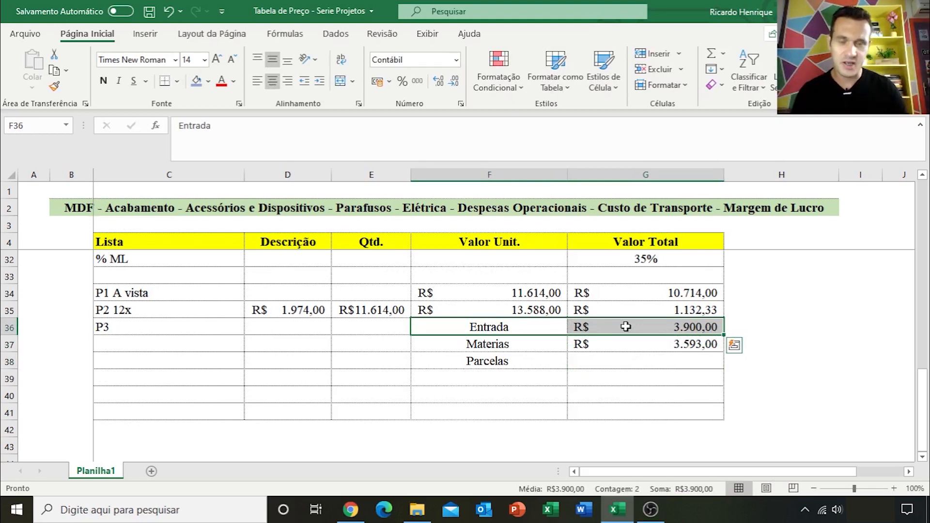
left_click(540, 343)
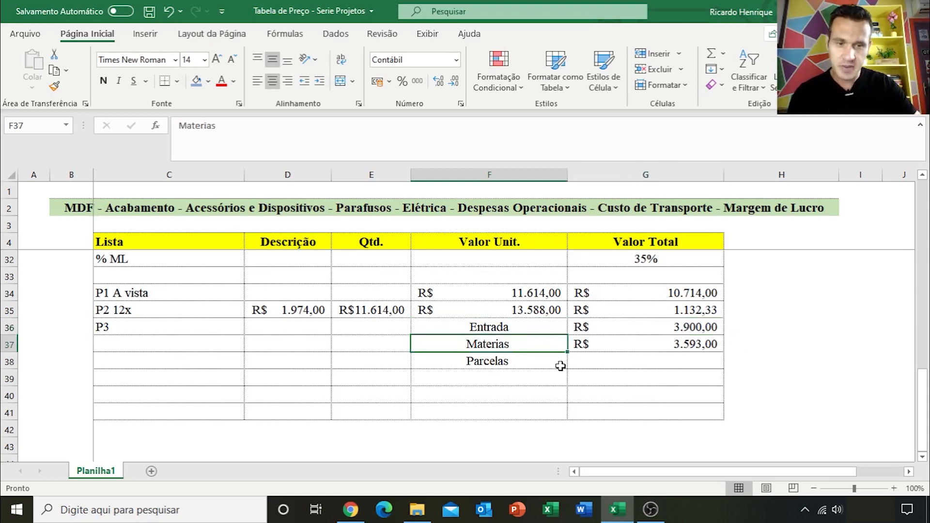
left_click(633, 344)
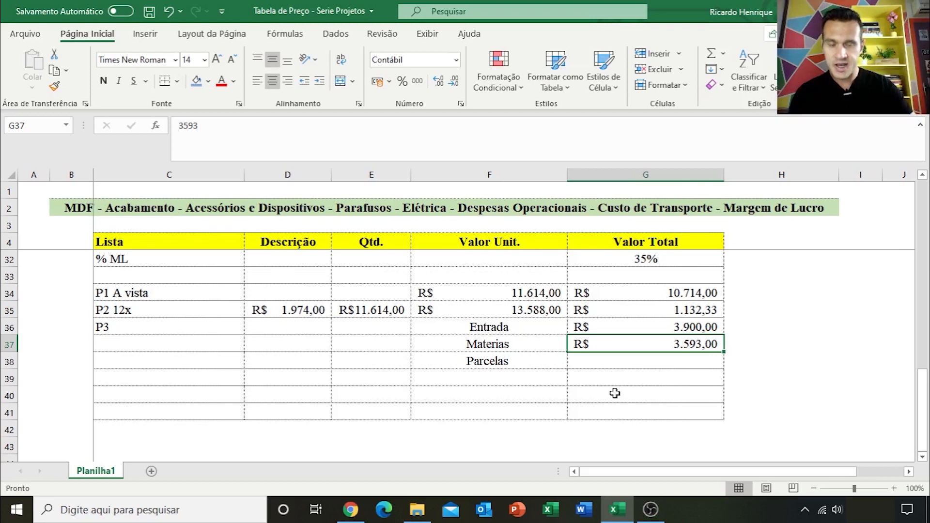
left_click(670, 326)
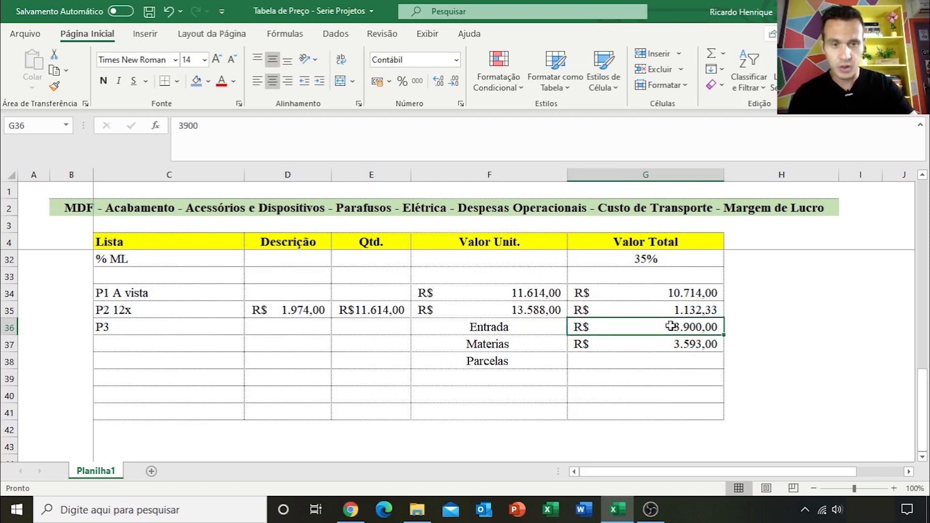
Check the Margem Lucro and % ML values and enter 4121 as the P3 Parcelas amount in cell G38
left_click(663, 363)
scroll(729, 409, "up", 2)
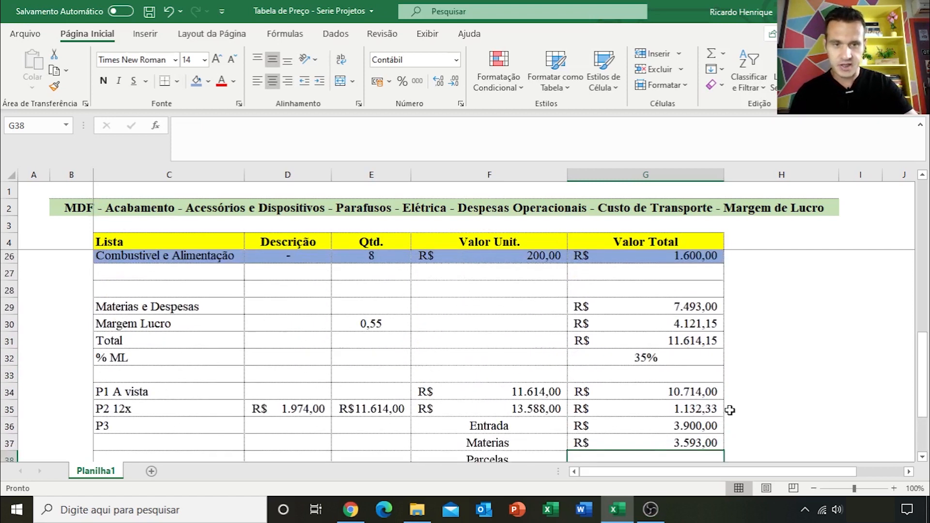
left_click(660, 328)
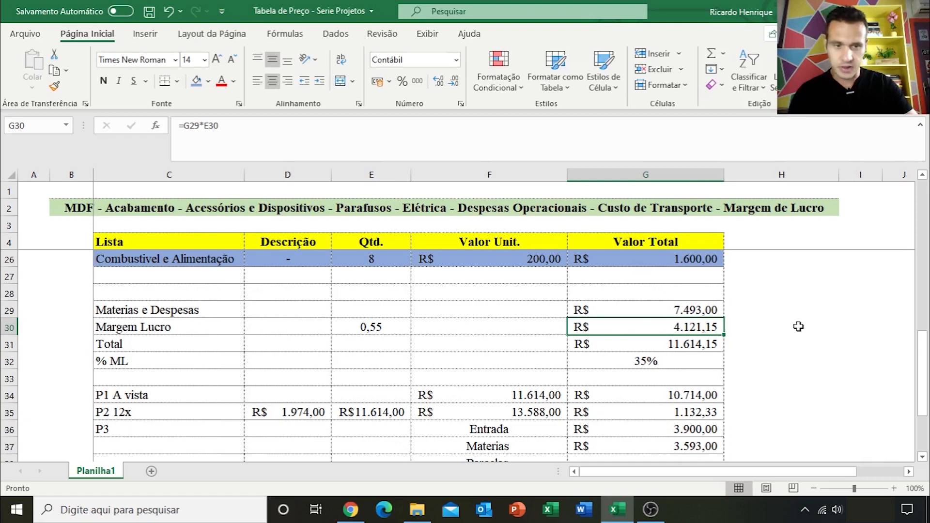
left_click(677, 361)
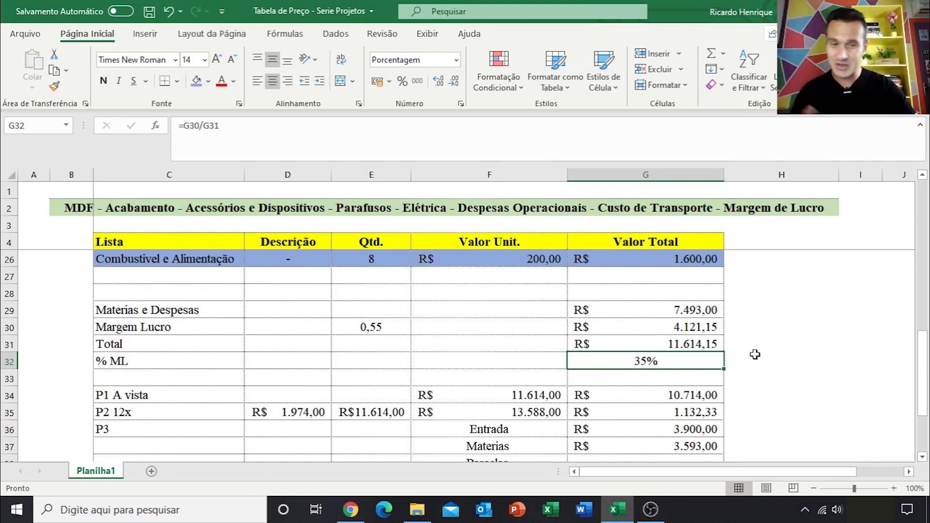
scroll(755, 354, "down", 1)
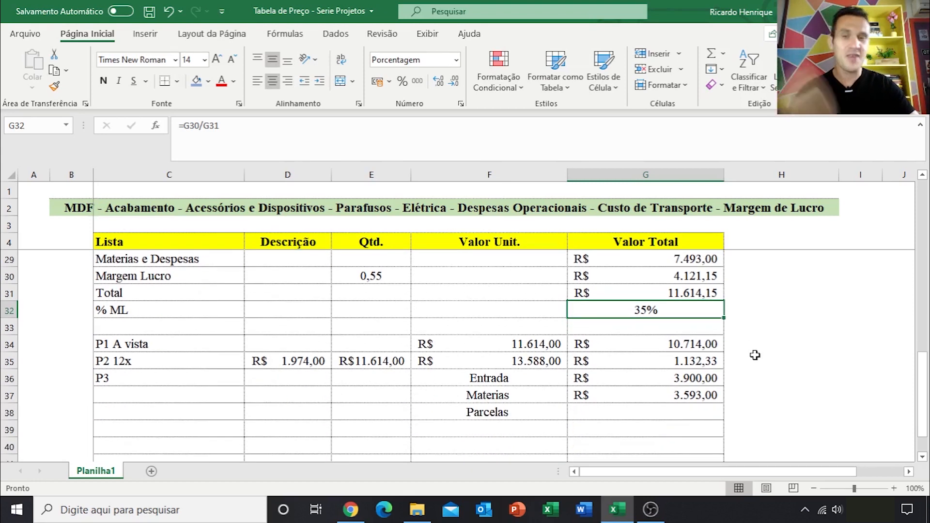
scroll(755, 354, "up", 1)
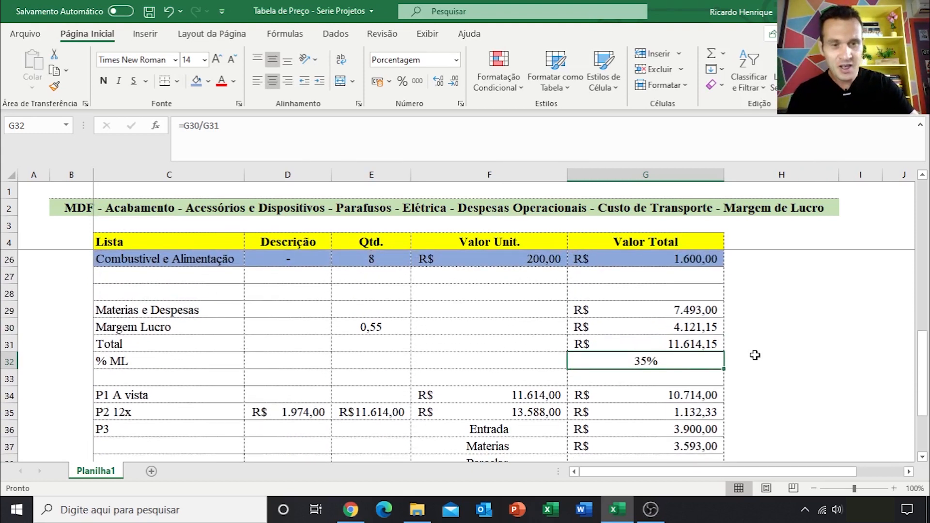
scroll(754, 355, "down", 1)
left_click(677, 281)
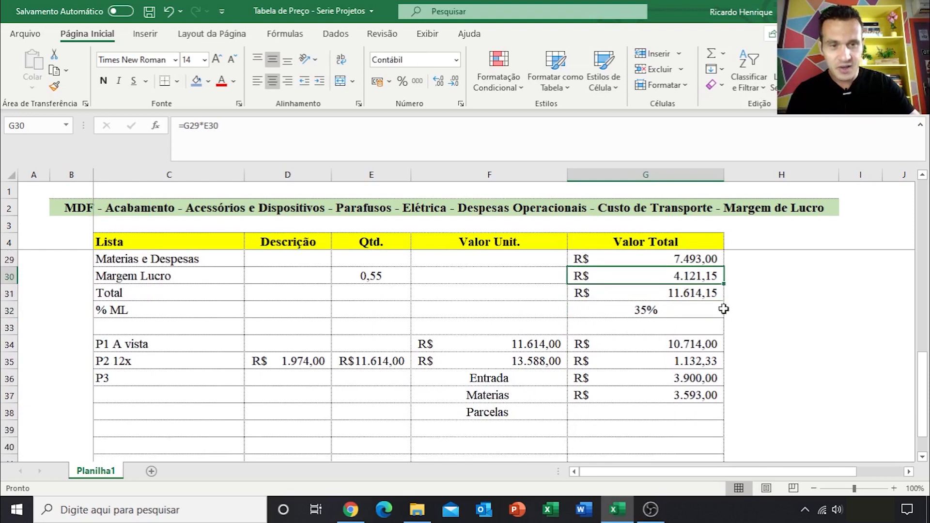
left_click(655, 409)
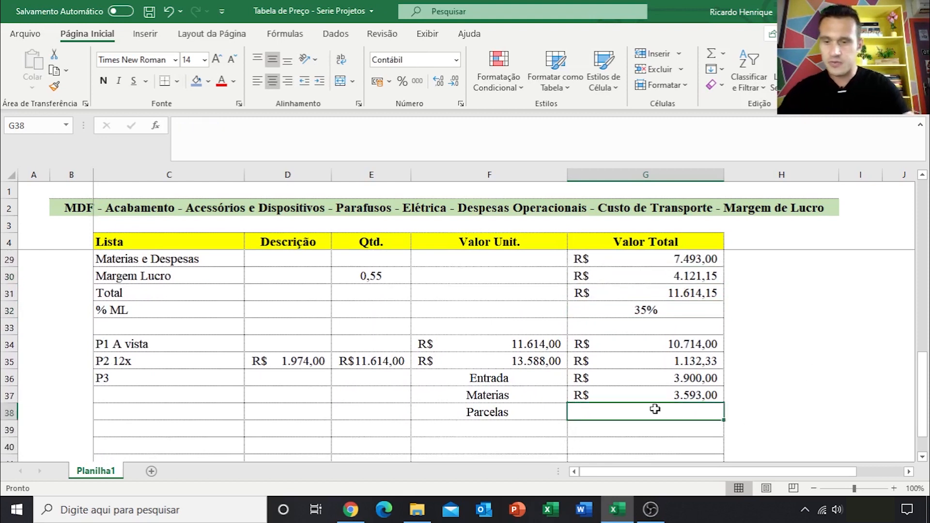
type("4.121")
key("Return")
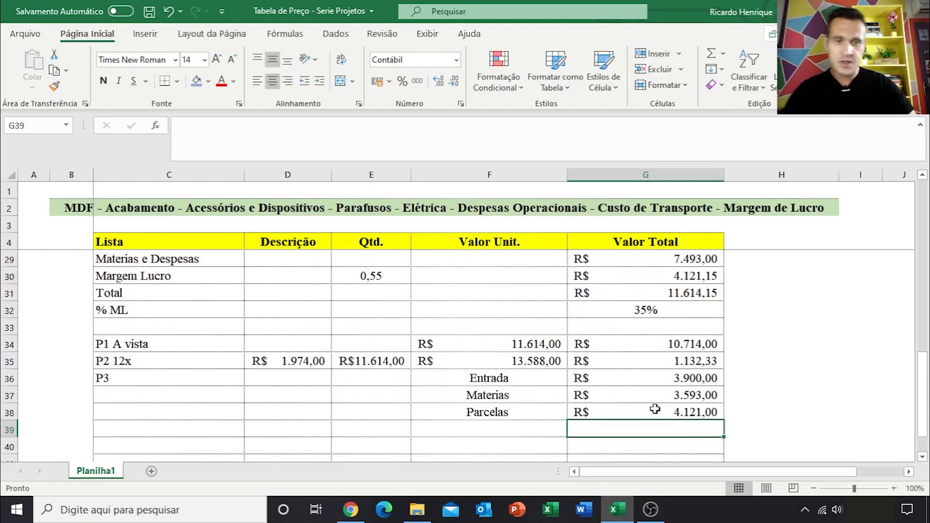
Compare the P3 Parcelas amount with the P2 12x row and the Margem Lucro row
scroll(731, 388, "down", 1)
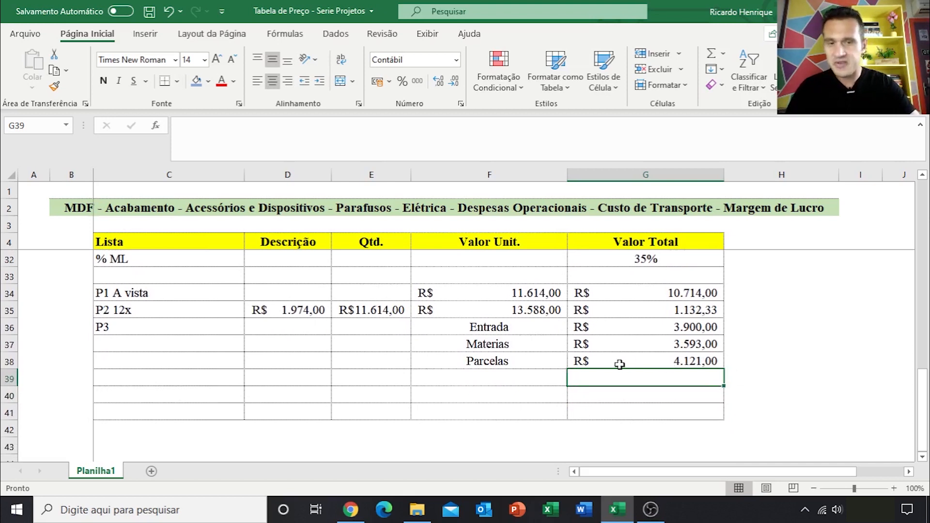
left_click_drag(550, 359, 630, 359)
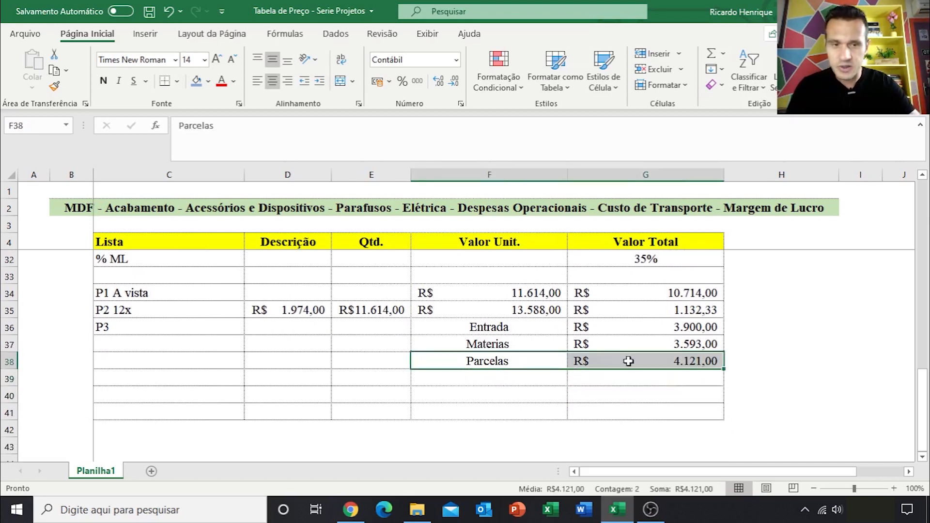
left_click(744, 361)
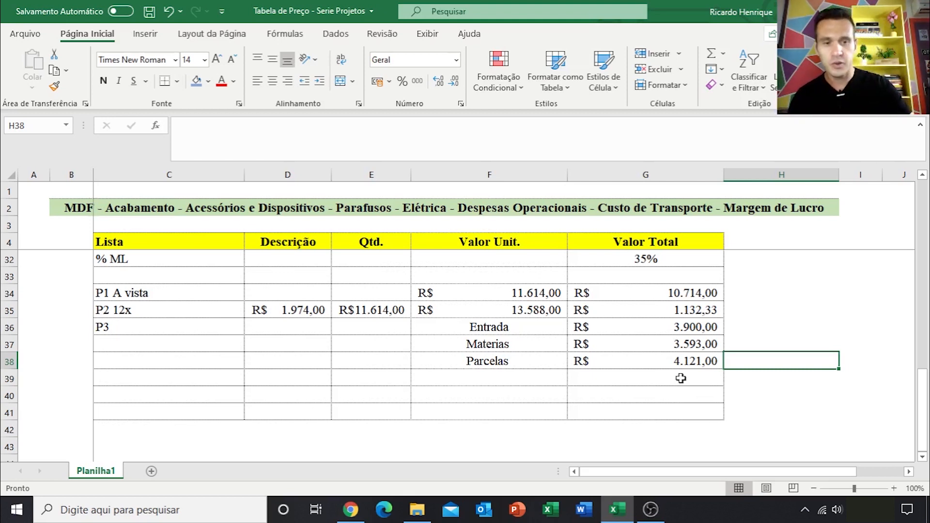
left_click(666, 361)
left_click_drag(300, 312, 648, 310)
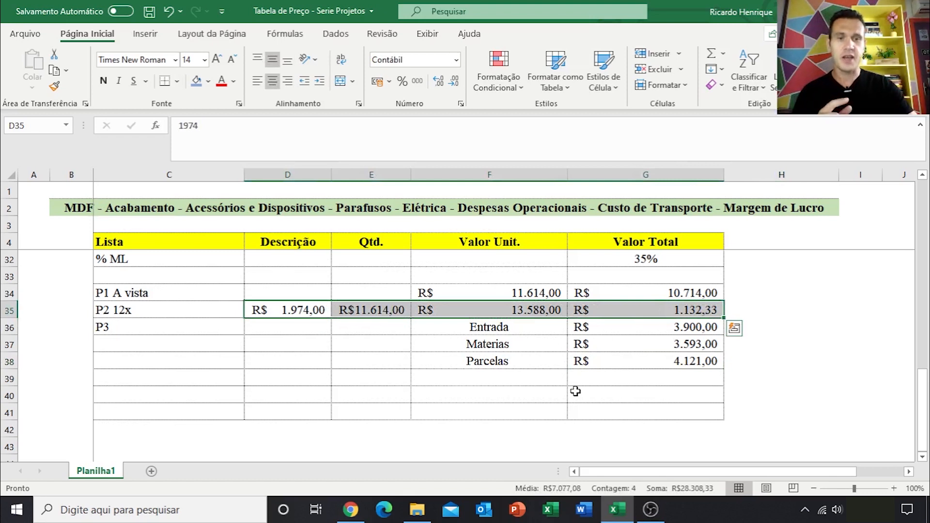
left_click(630, 360)
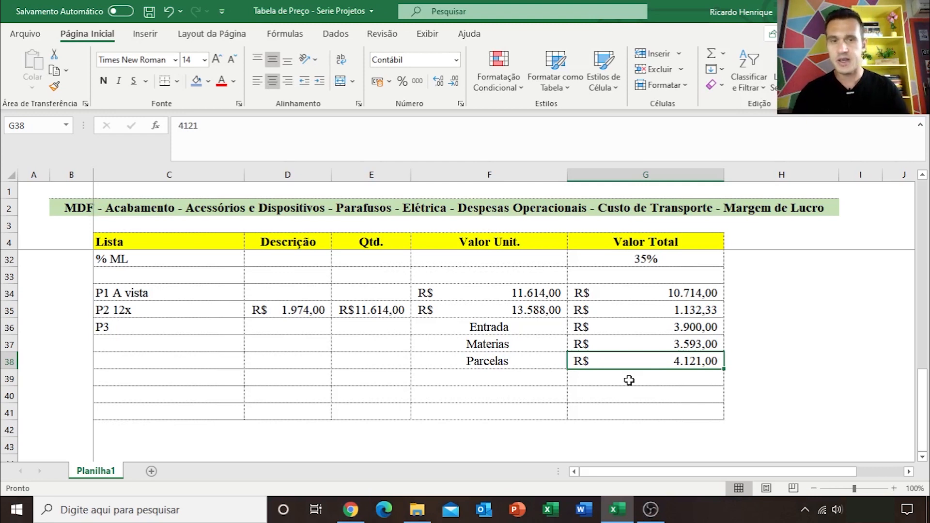
scroll(629, 381, "up", 2)
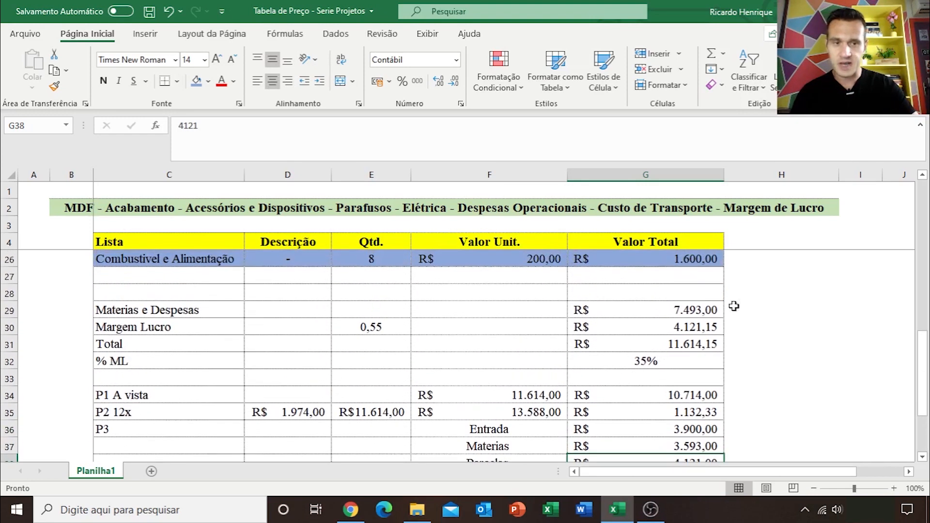
left_click_drag(186, 323, 634, 325)
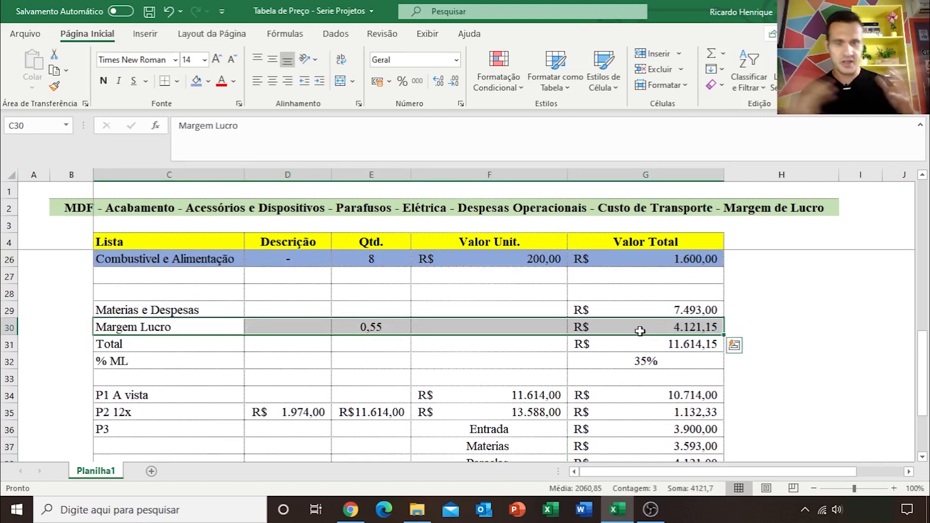